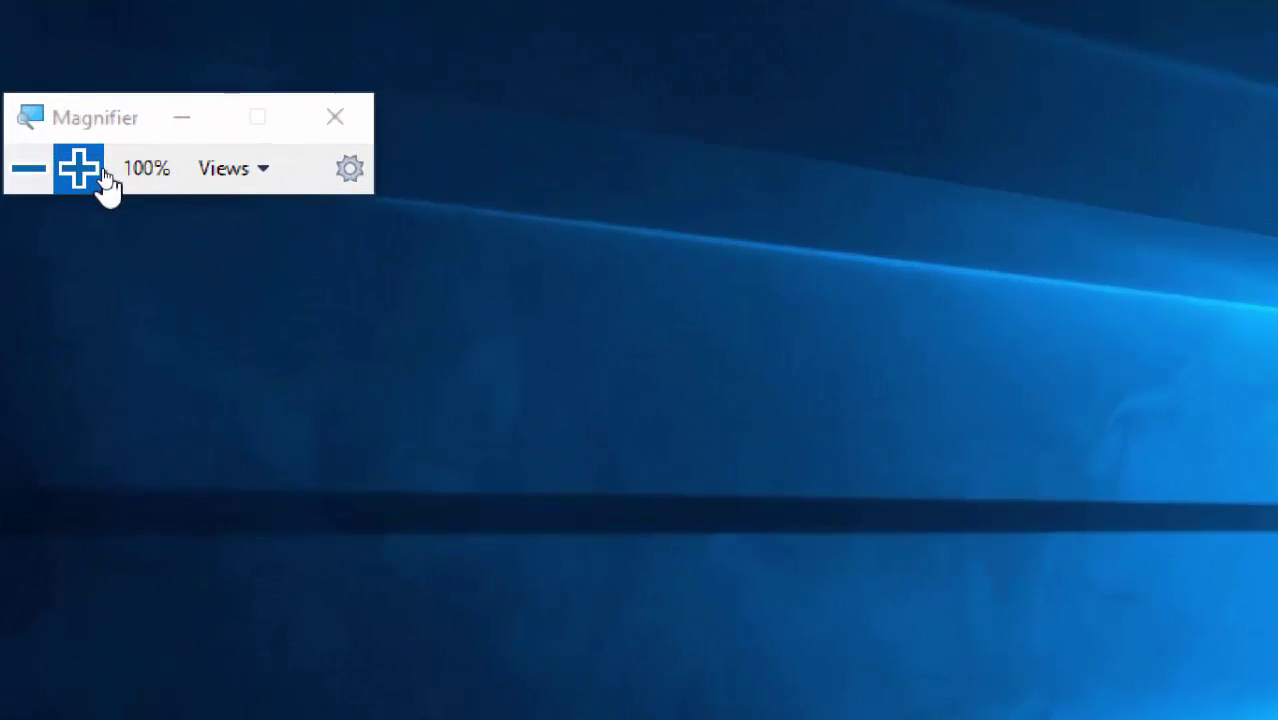
Switch to Construct 2 and return the screen magnification to 100%.
left_click(88, 167)
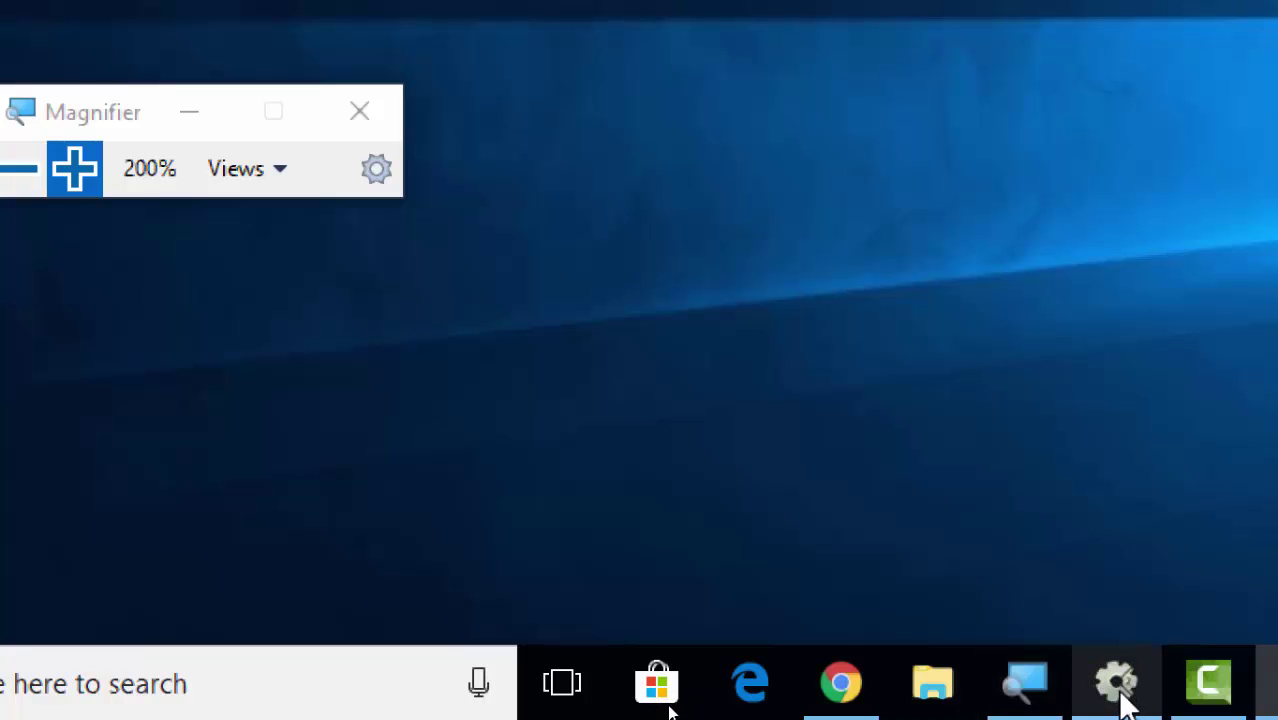
left_click(1120, 700)
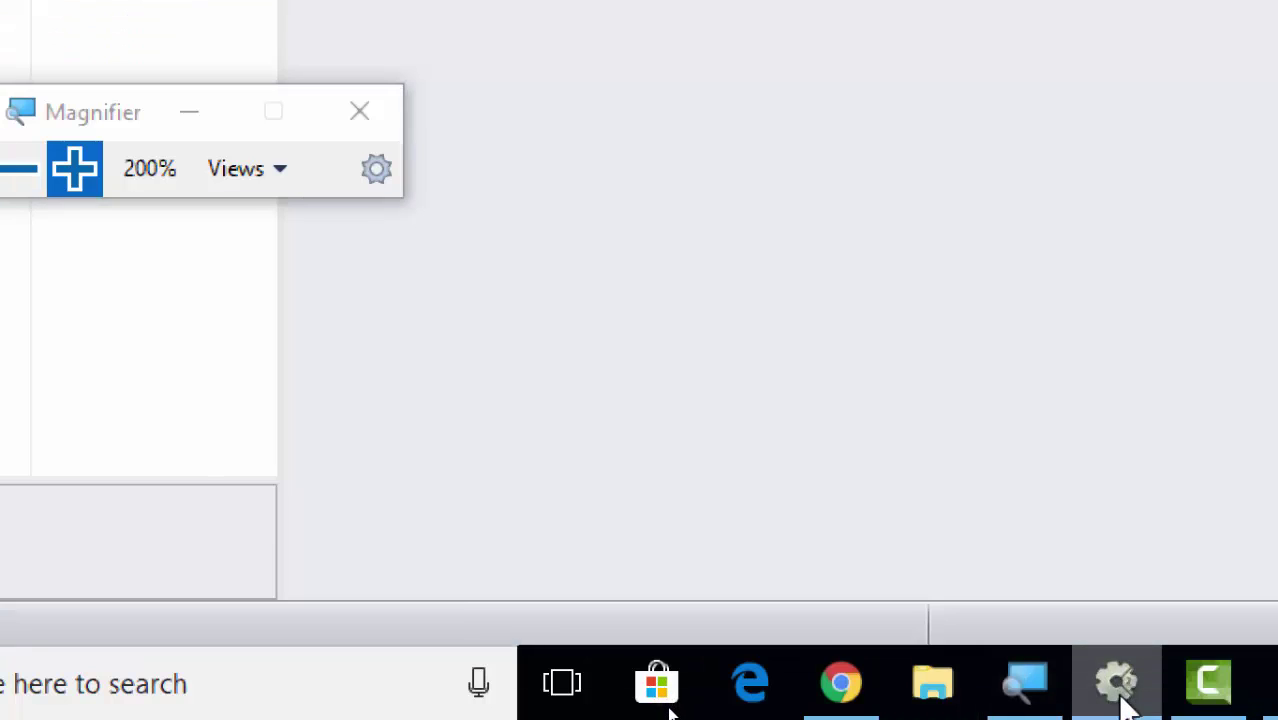
left_click(18, 188)
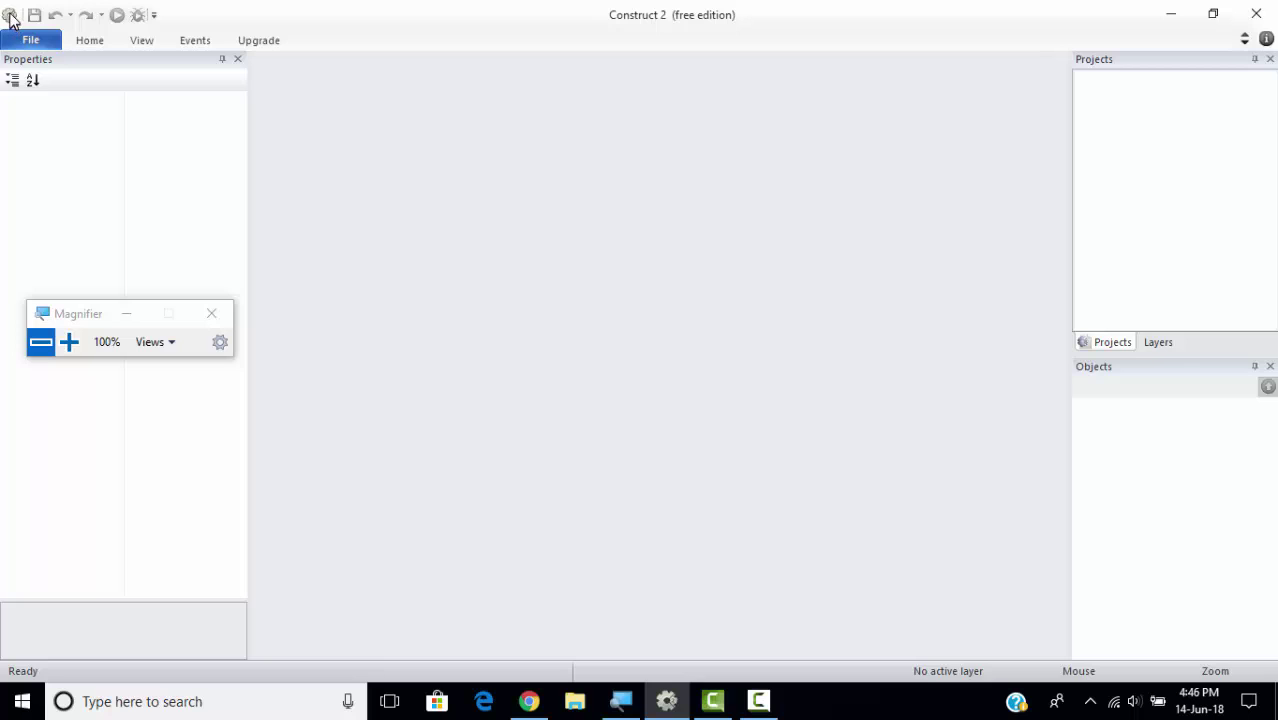
Start a new project to open the list of templates and examples.
left_click(10, 15)
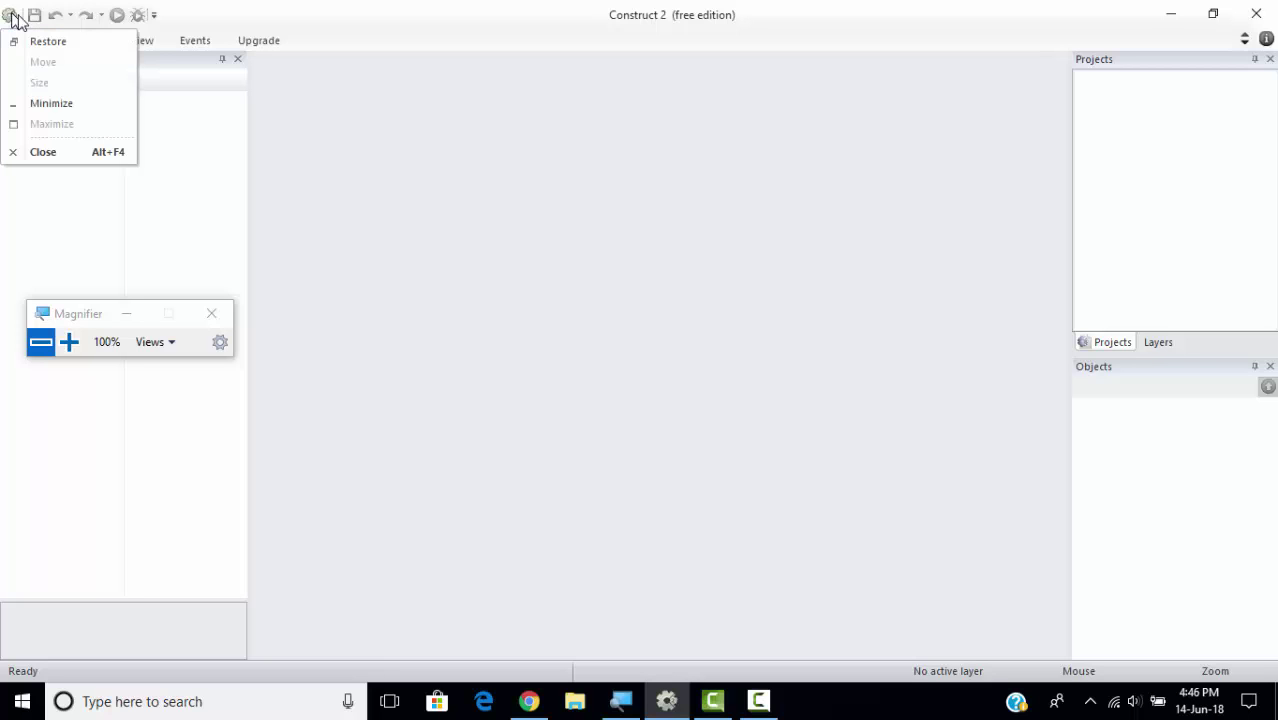
left_click(234, 152)
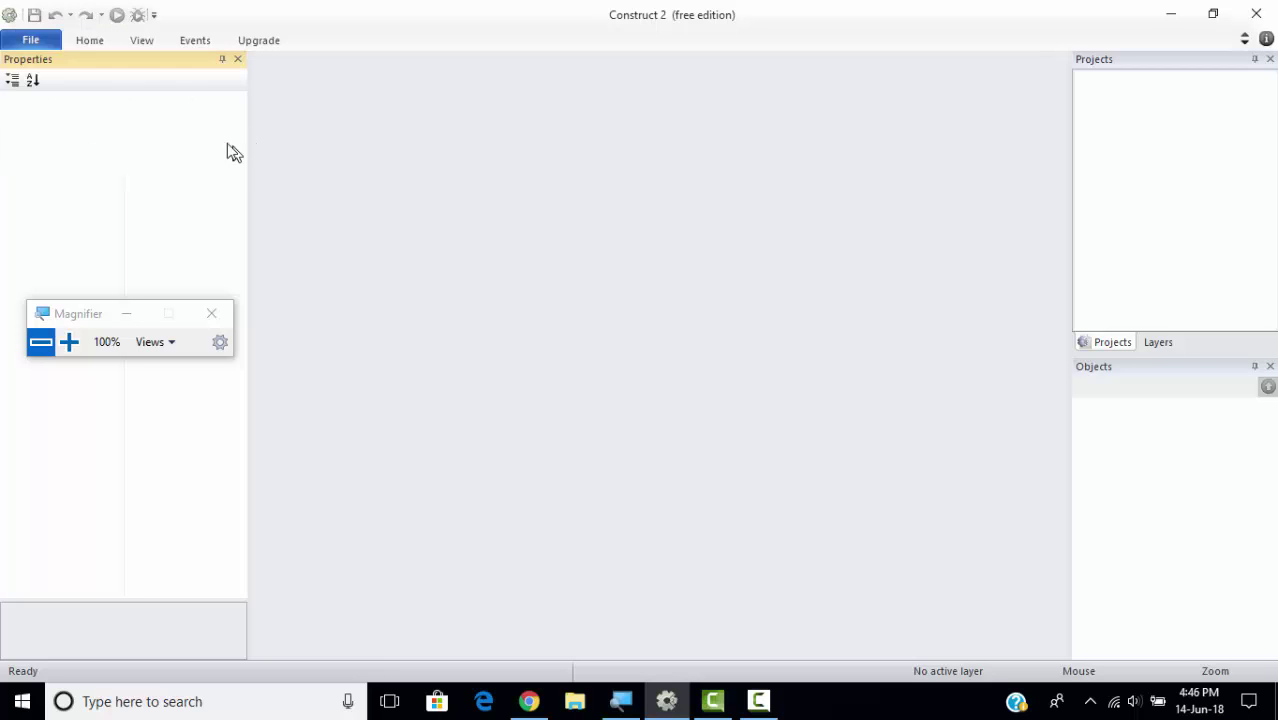
left_click(29, 45)
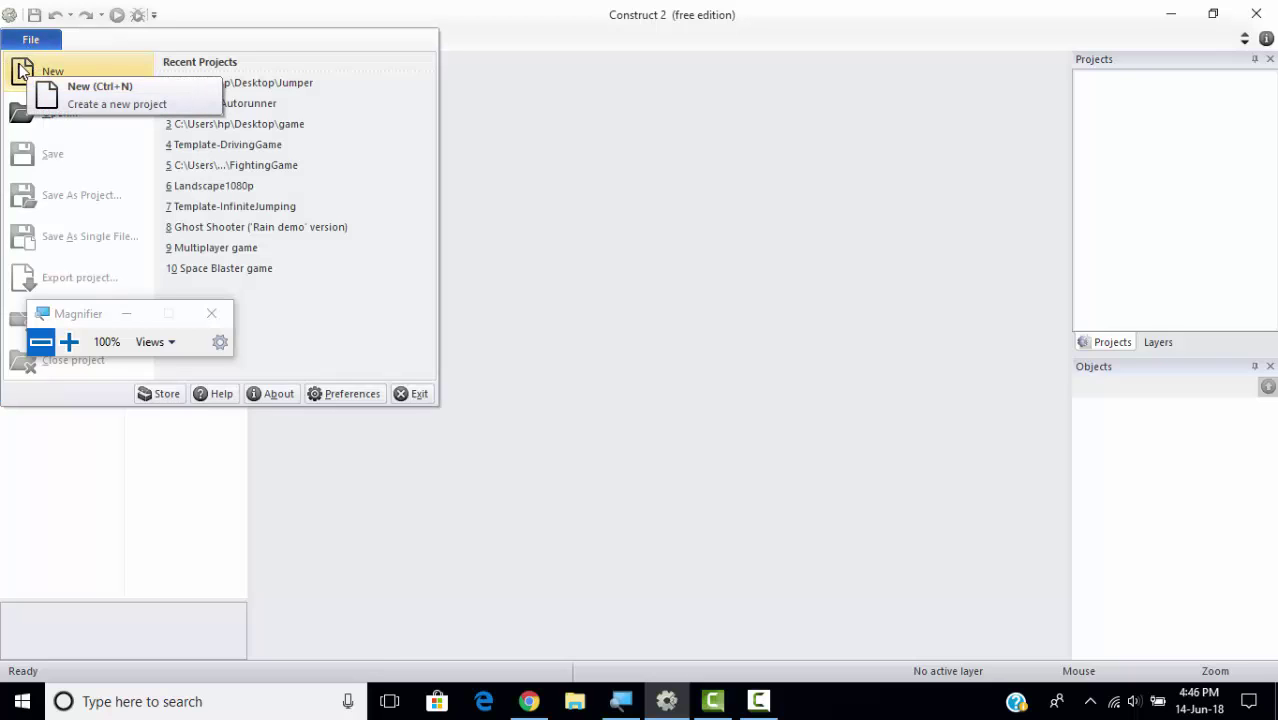
left_click(22, 70)
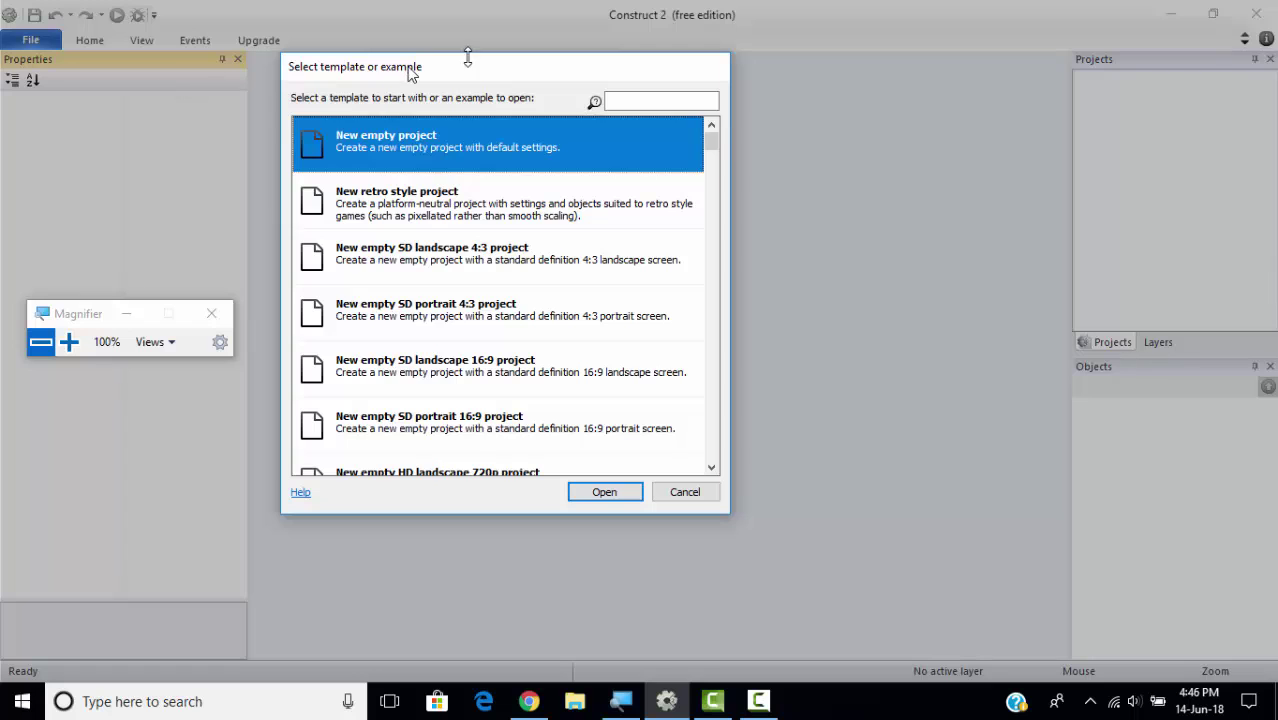
Examine the available empty projects, game templates and examples in the template list.
mouse_move(470, 70)
left_mouse_down()
mouse_move(414, 37)
mouse_move(477, 60)
left_mouse_up()
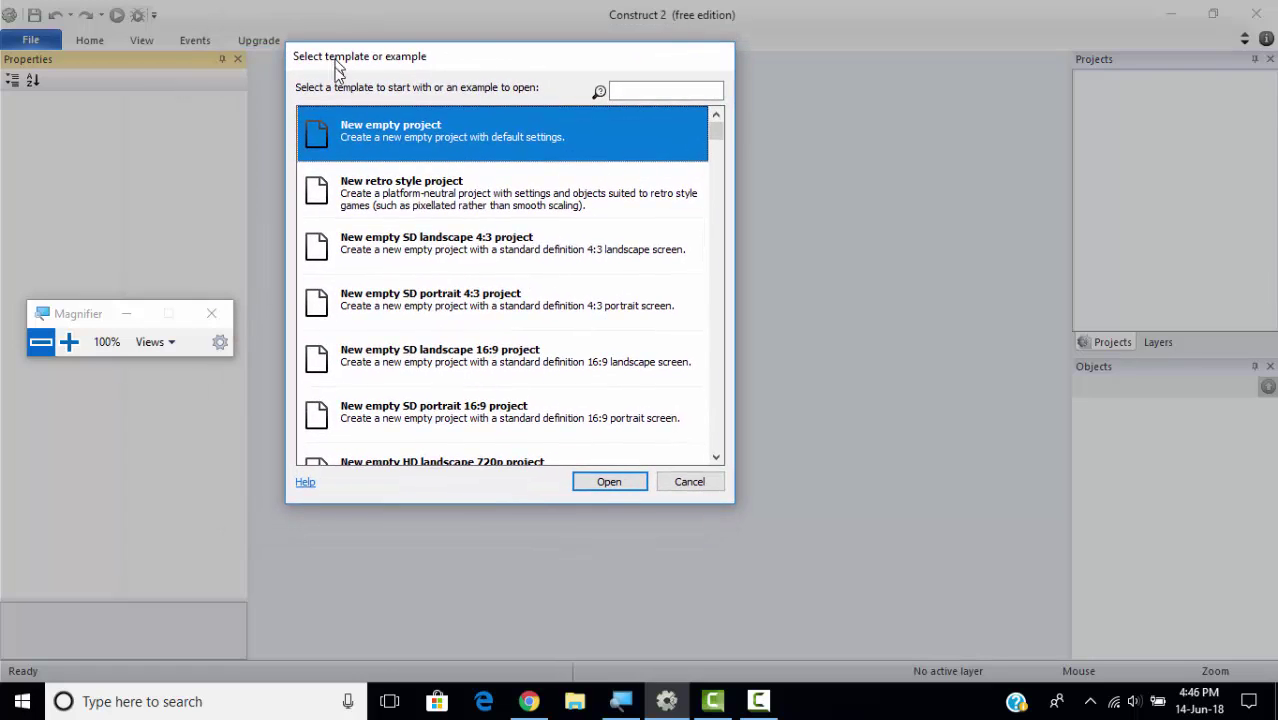
mouse_move(322, 62)
left_mouse_down()
mouse_move(445, 62)
mouse_move(345, 60)
left_mouse_up()
mouse_move(737, 131)
left_mouse_down()
mouse_move(743, 451)
mouse_move(741, 117)
mouse_move(756, 395)
mouse_move(756, 428)
mouse_move(740, 112)
left_mouse_up()
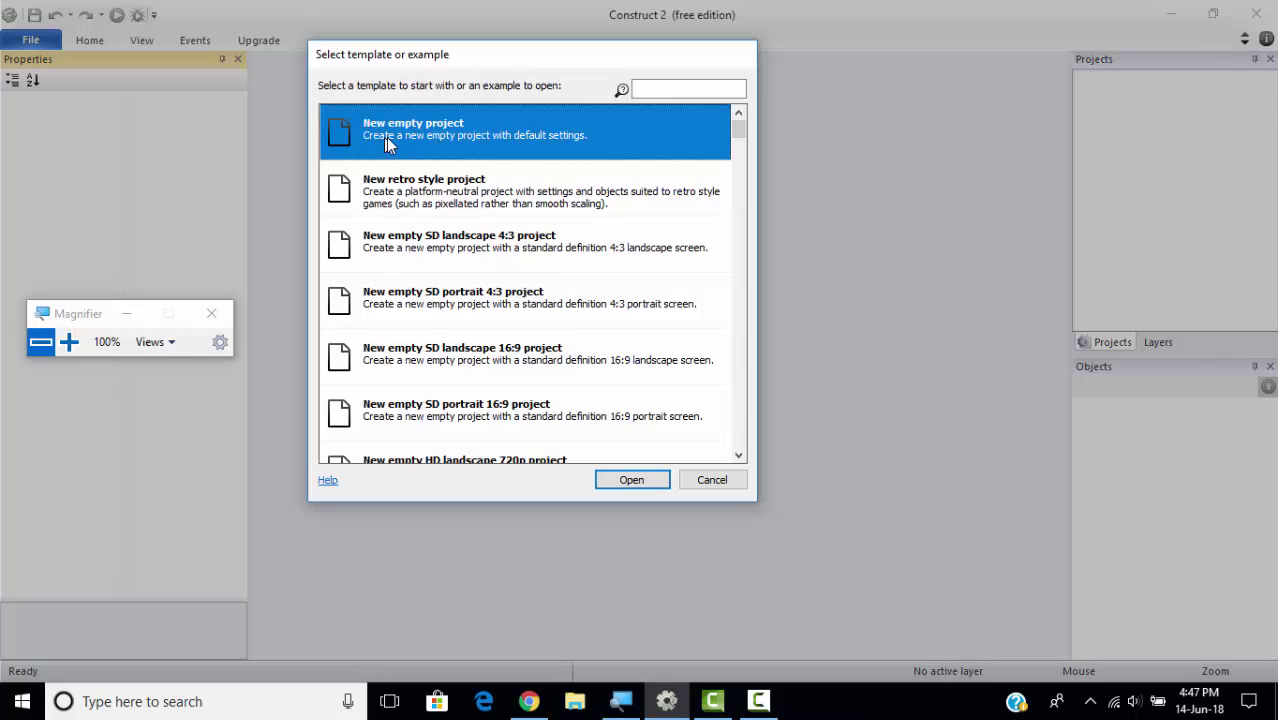
left_click(69, 342)
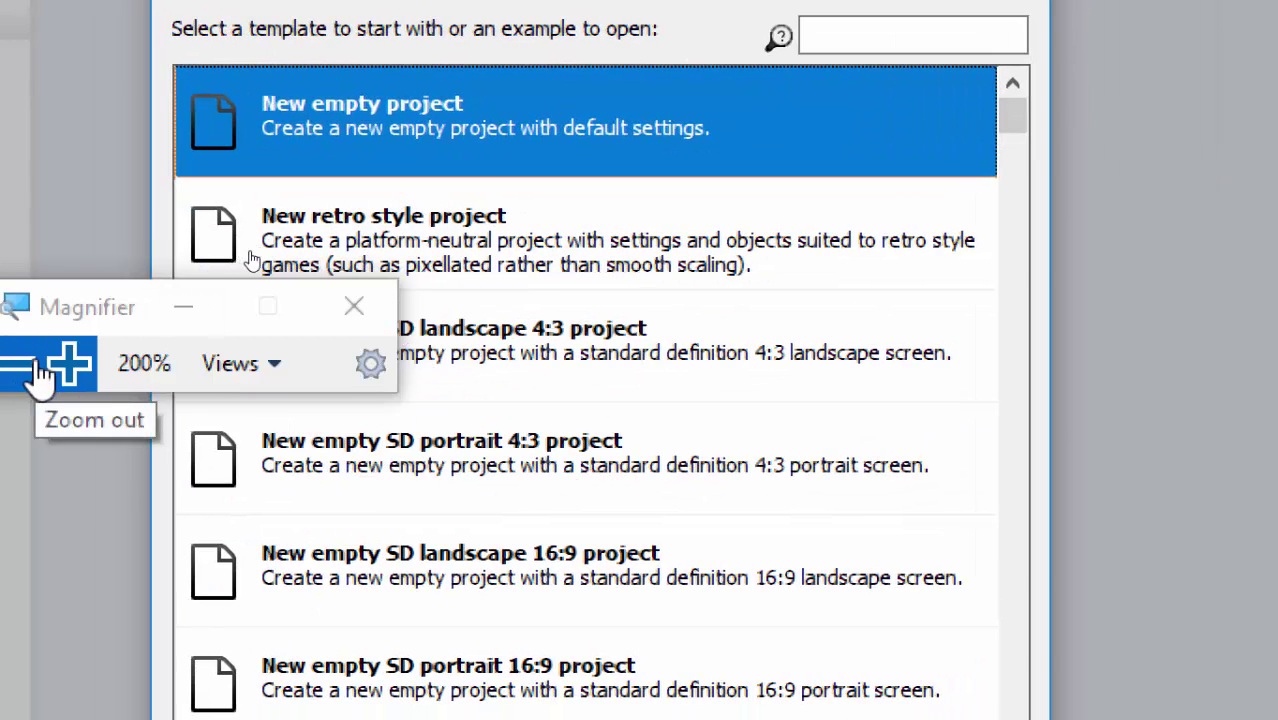
left_click(20, 363)
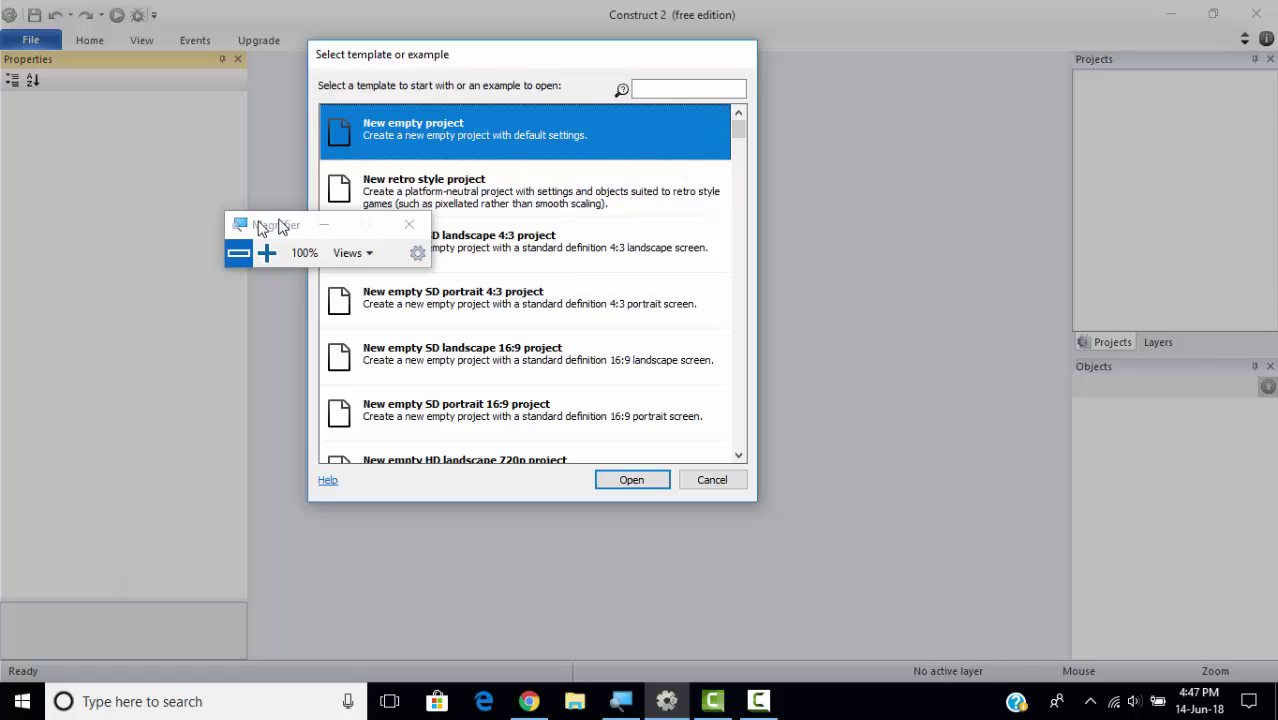
left_click_drag(260, 222, 118, 222)
mouse_move(741, 131)
left_mouse_down()
mouse_move(742, 170)
mouse_move(743, 149)
left_mouse_up()
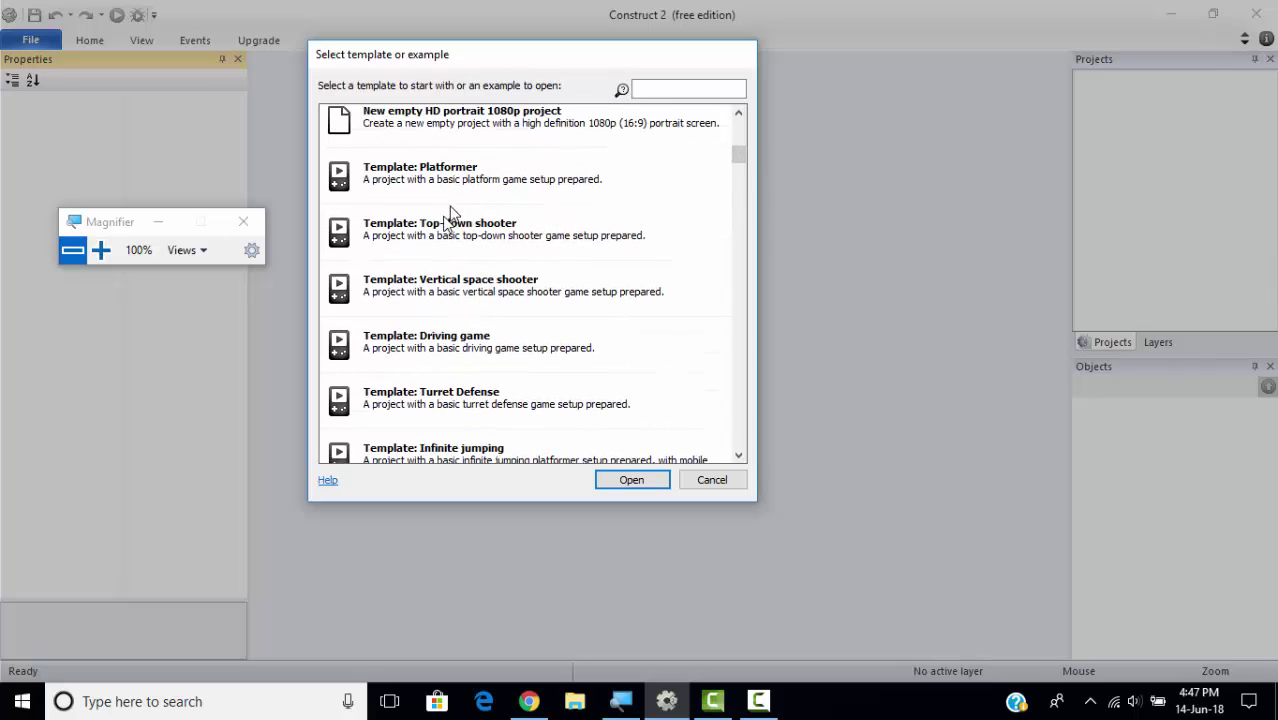
left_click_drag(740, 163, 741, 168)
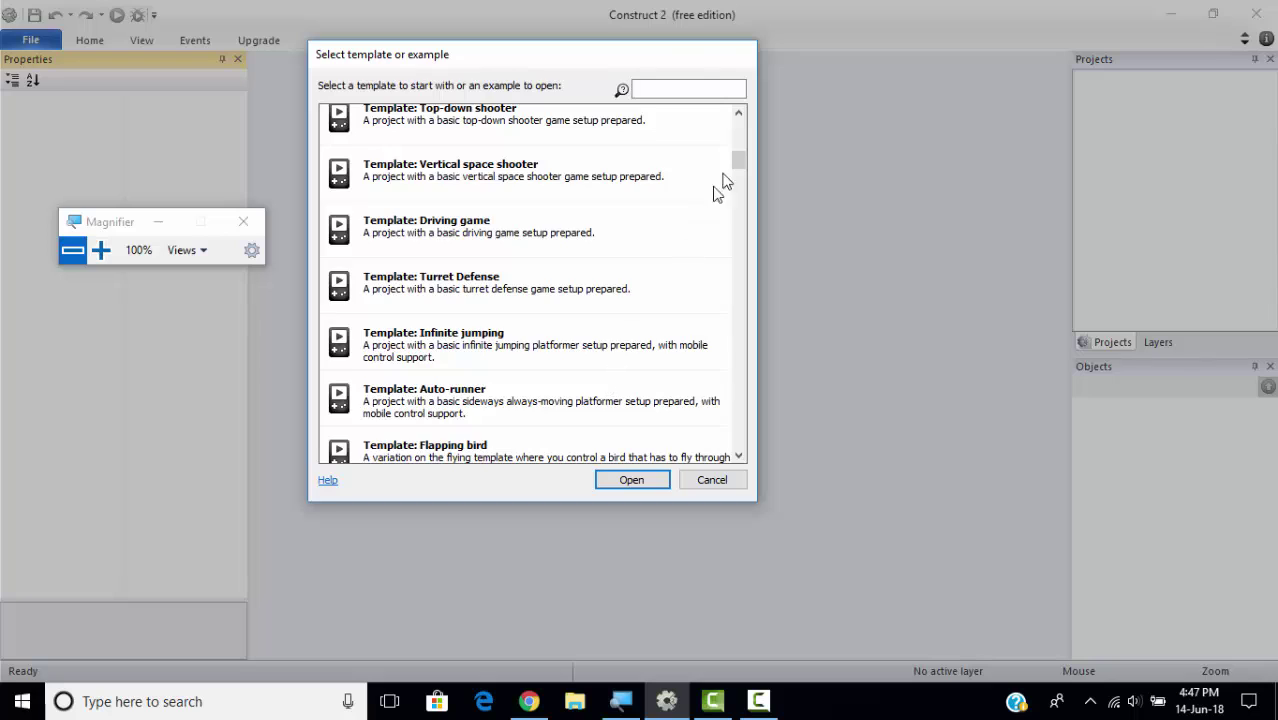
left_click_drag(742, 171, 739, 378)
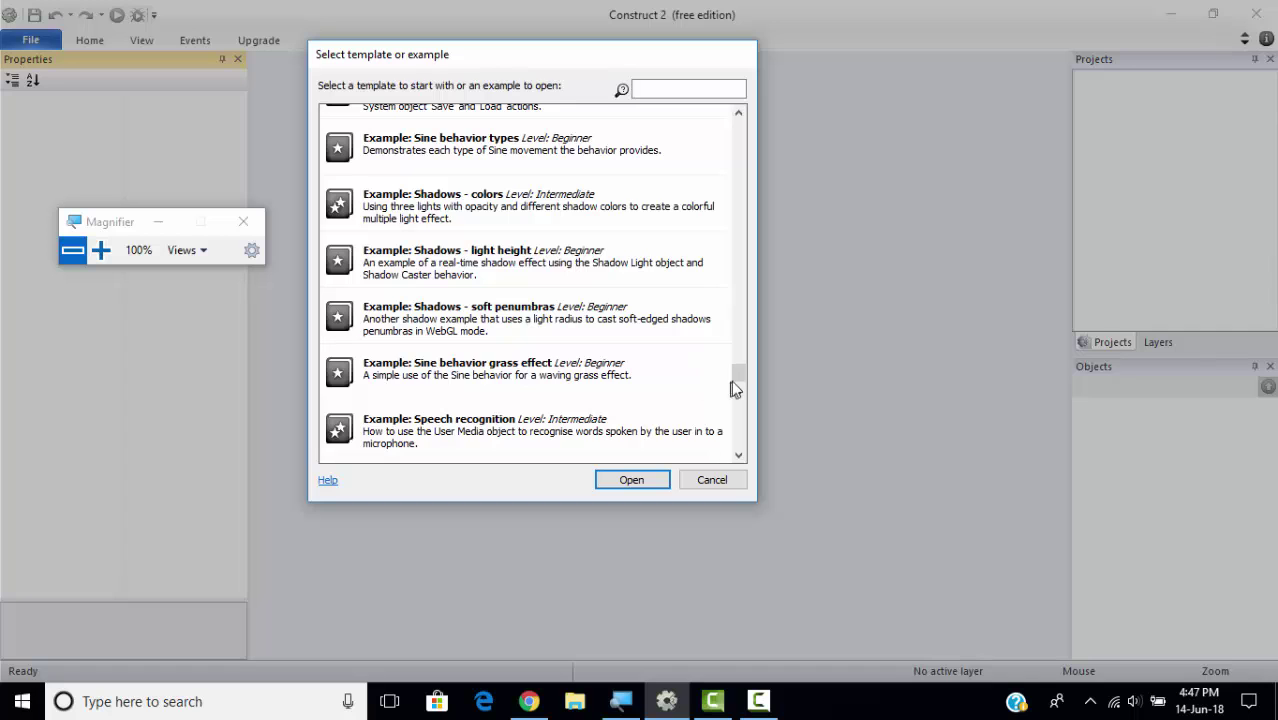
left_click_drag(740, 378, 745, 165)
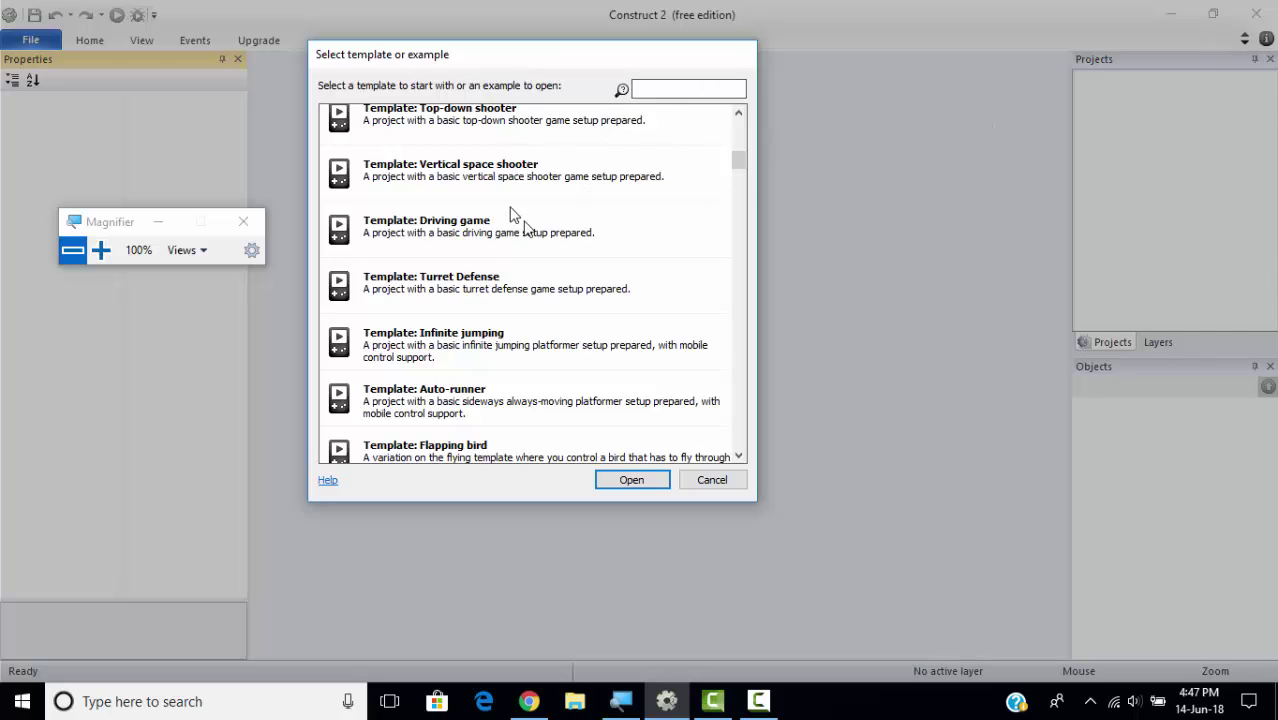
Create the new project from the Top-down shooter template.
left_click_drag(518, 62, 411, 22)
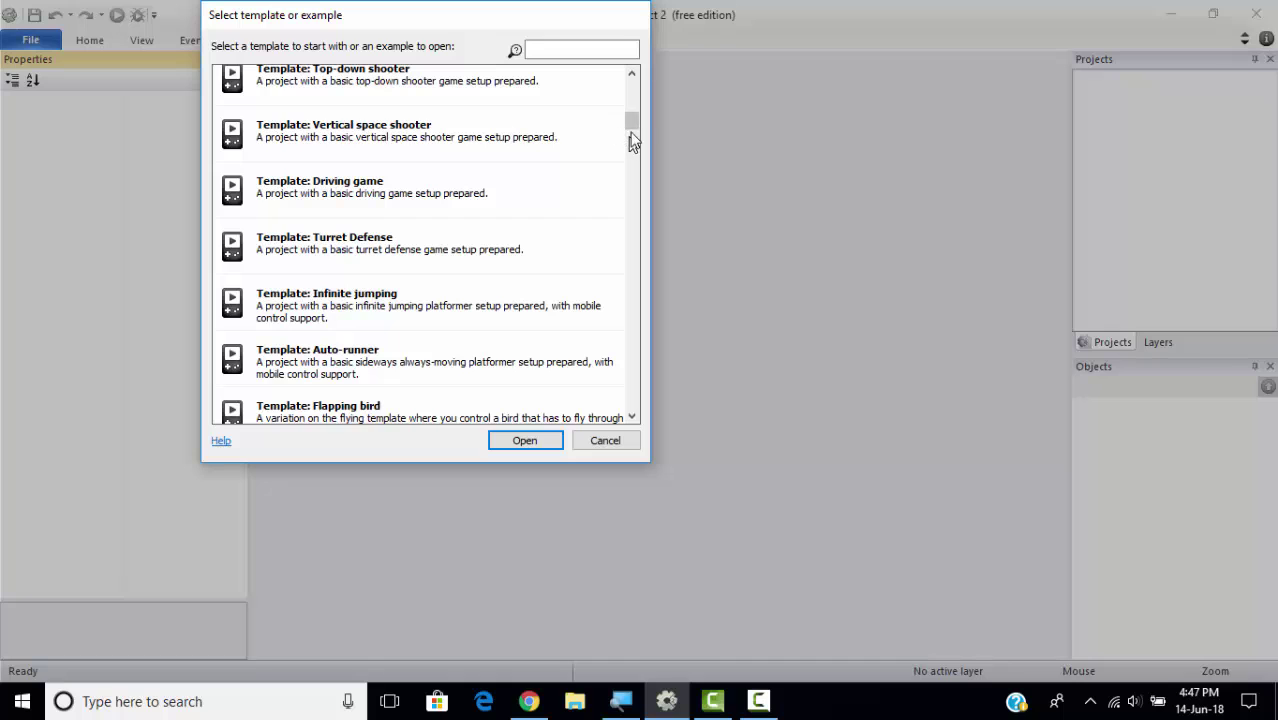
left_click_drag(636, 124, 634, 116)
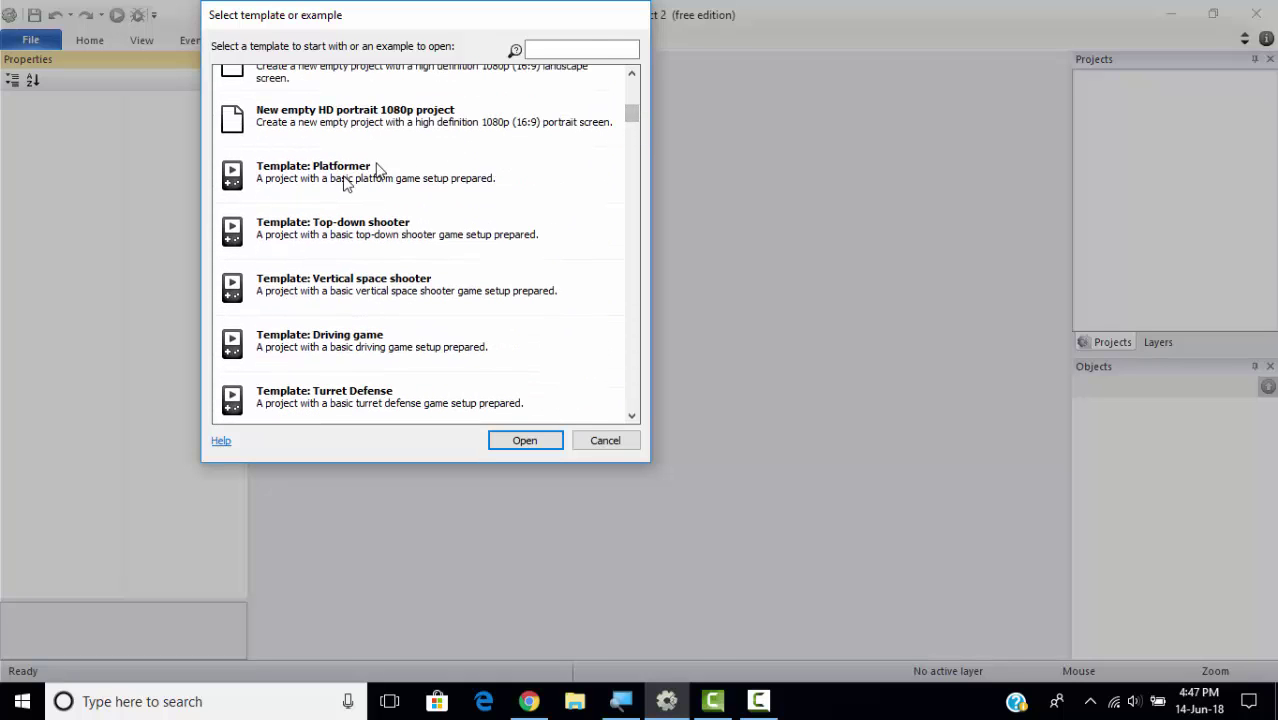
left_click(362, 250)
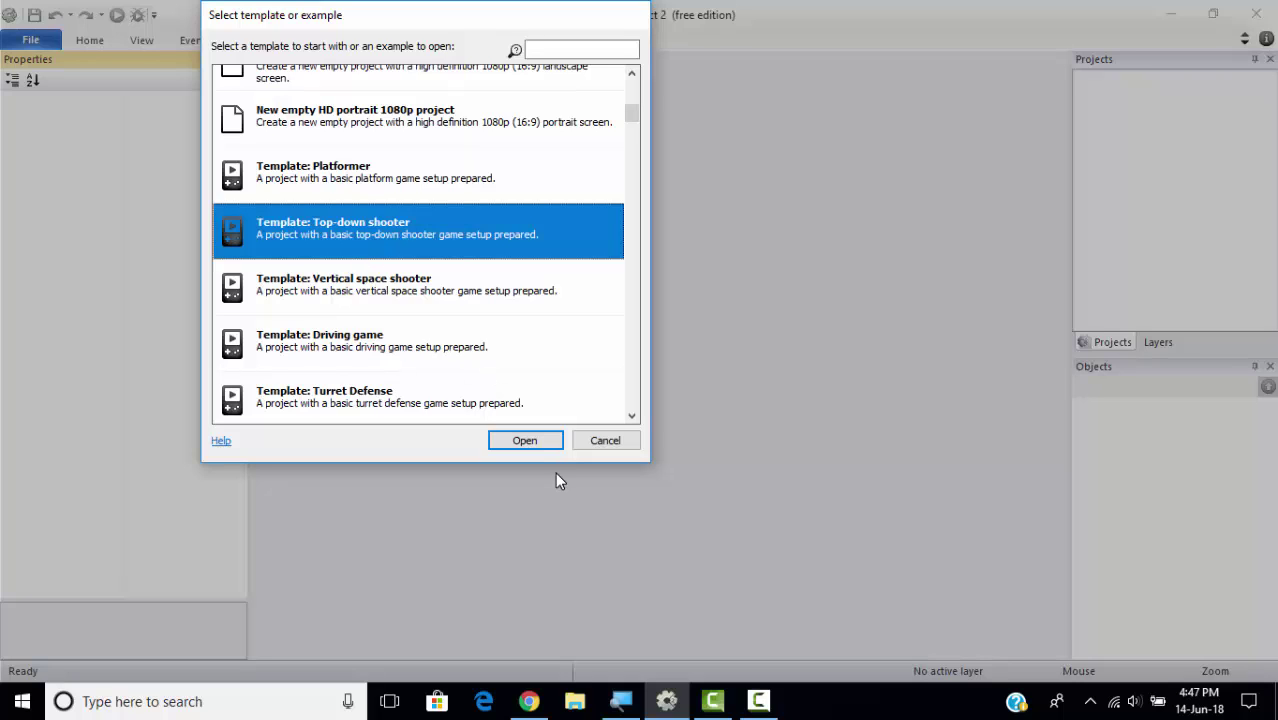
left_click(534, 444)
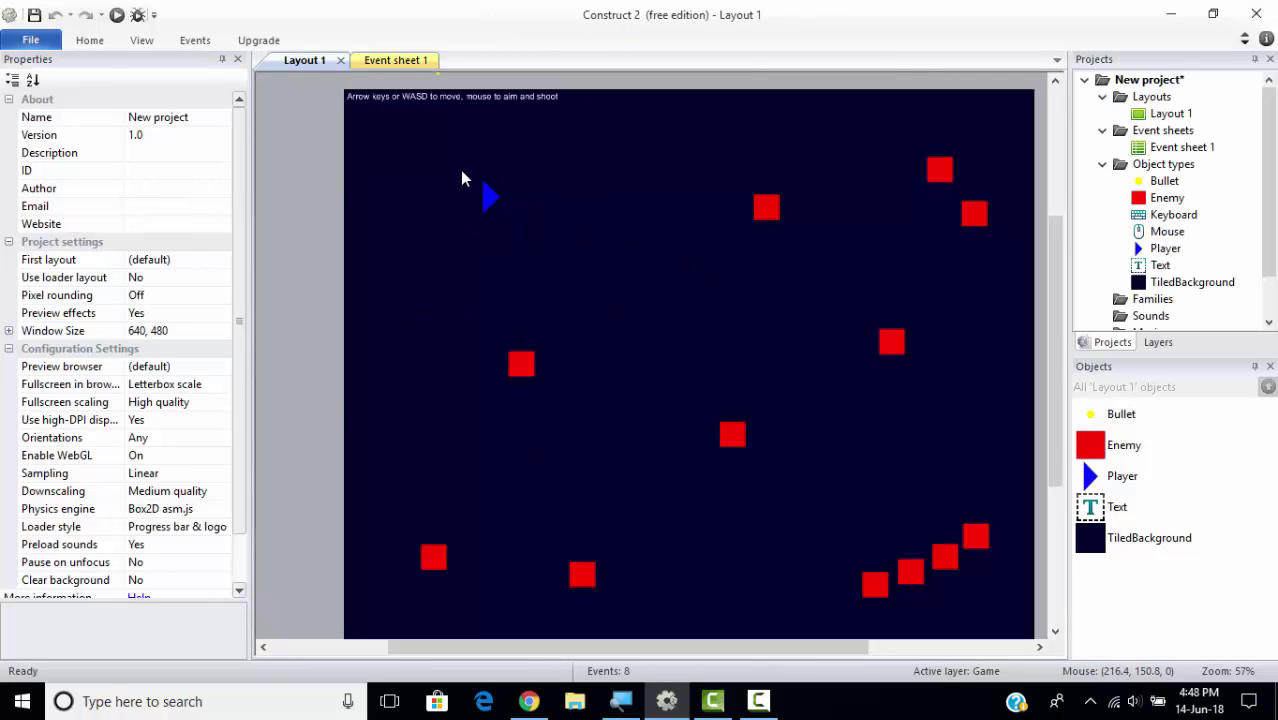
Move the Magnifier window clear of the project properties and magnify the screen to 200%.
left_click(618, 706)
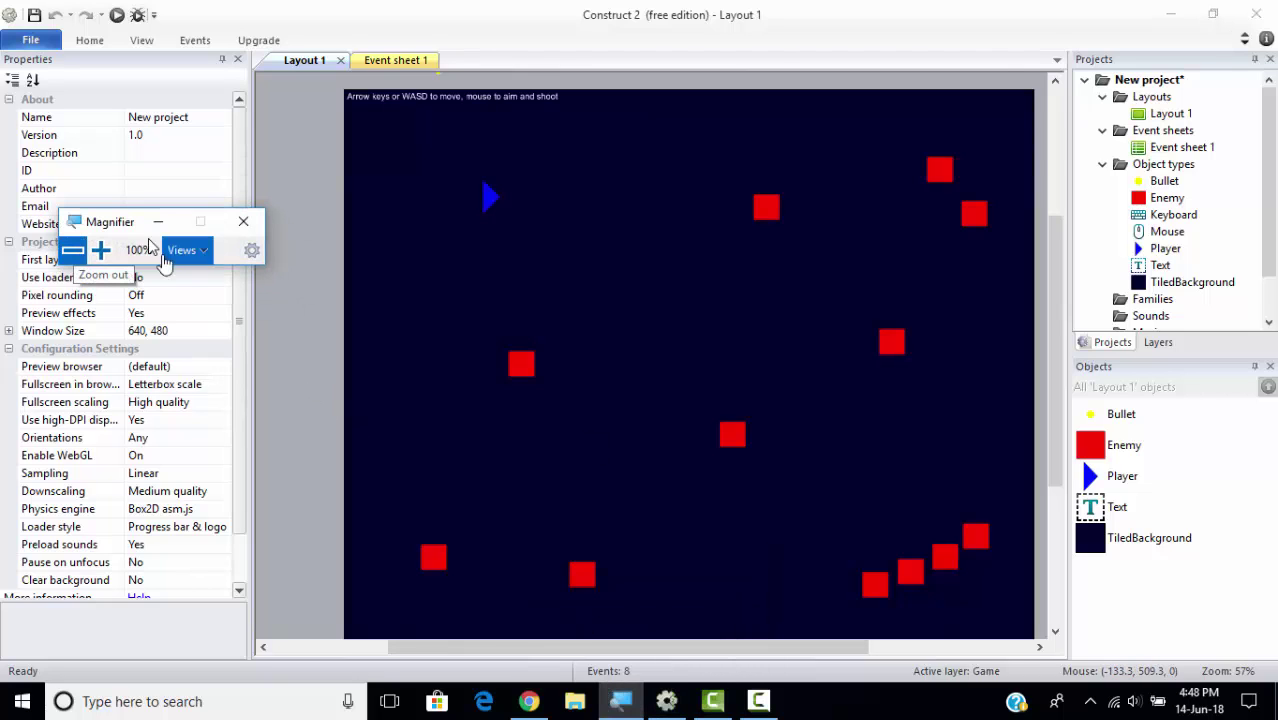
left_click(130, 206)
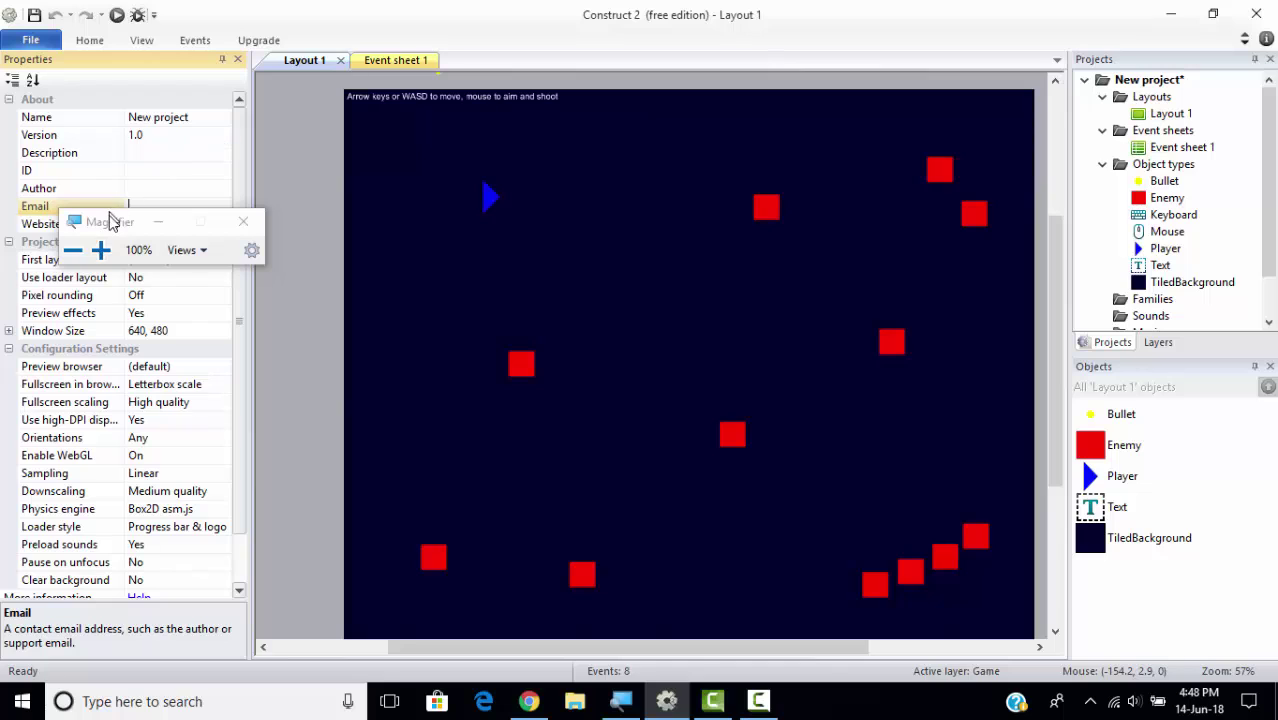
left_click_drag(110, 220, 333, 14)
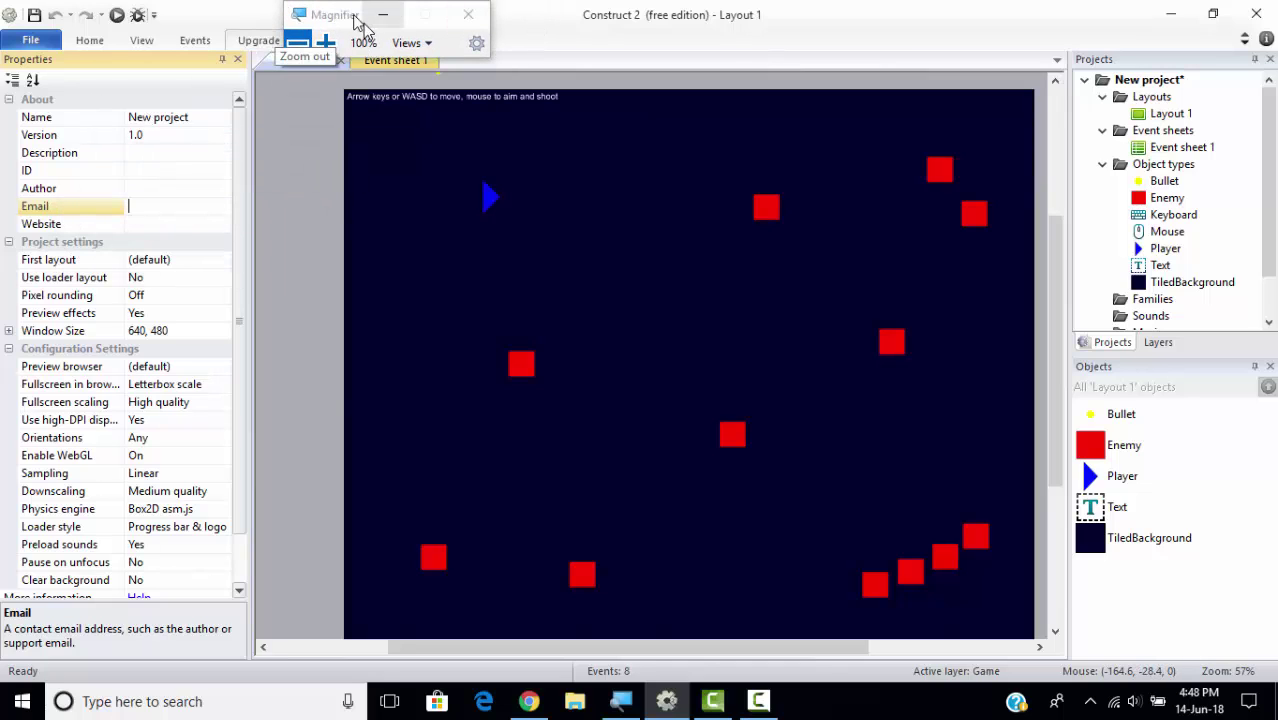
left_click_drag(336, 13, 344, 574)
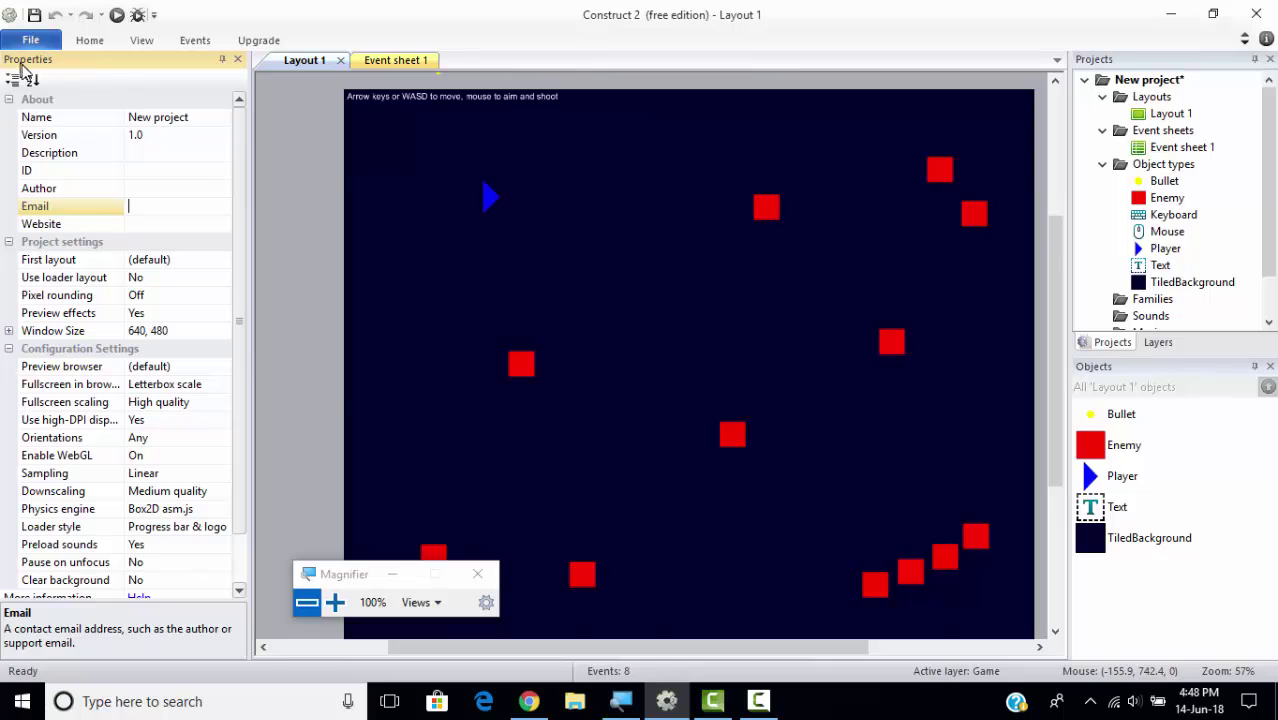
left_click(336, 602)
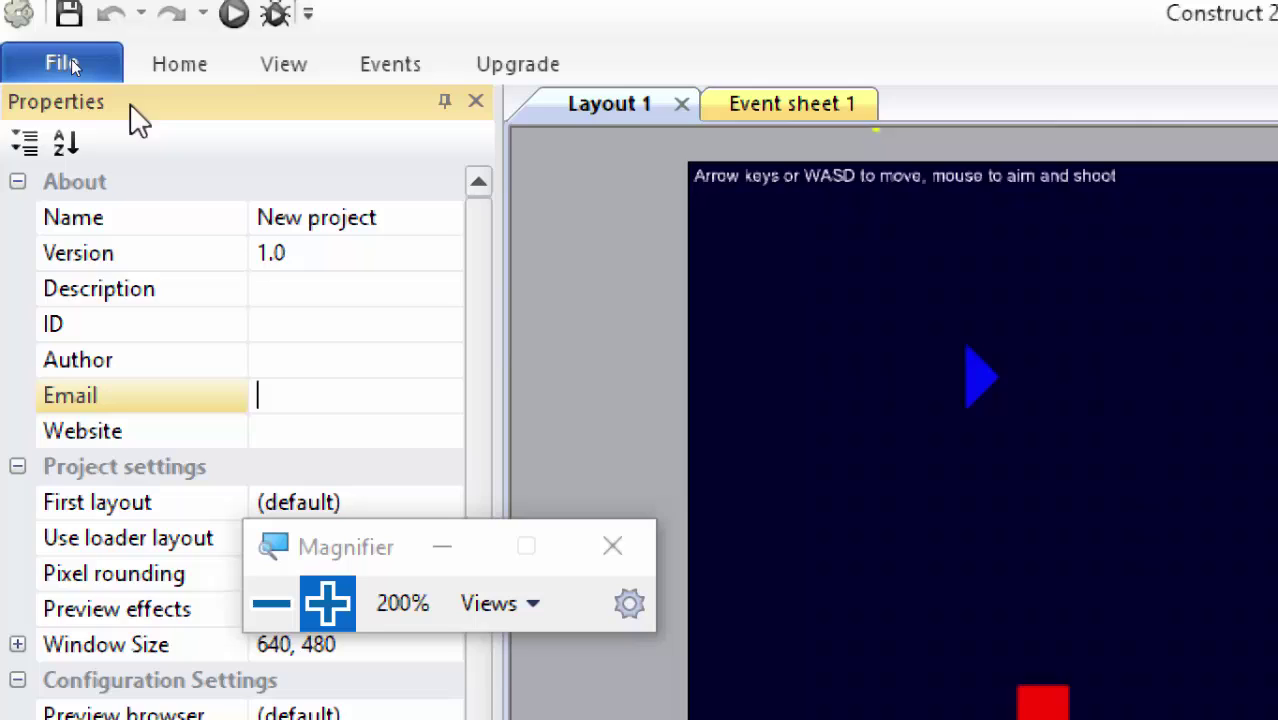
Undock the Properties panel, display the layout's properties in it, and dock the panel back in place.
left_click_drag(98, 101, 83, 126)
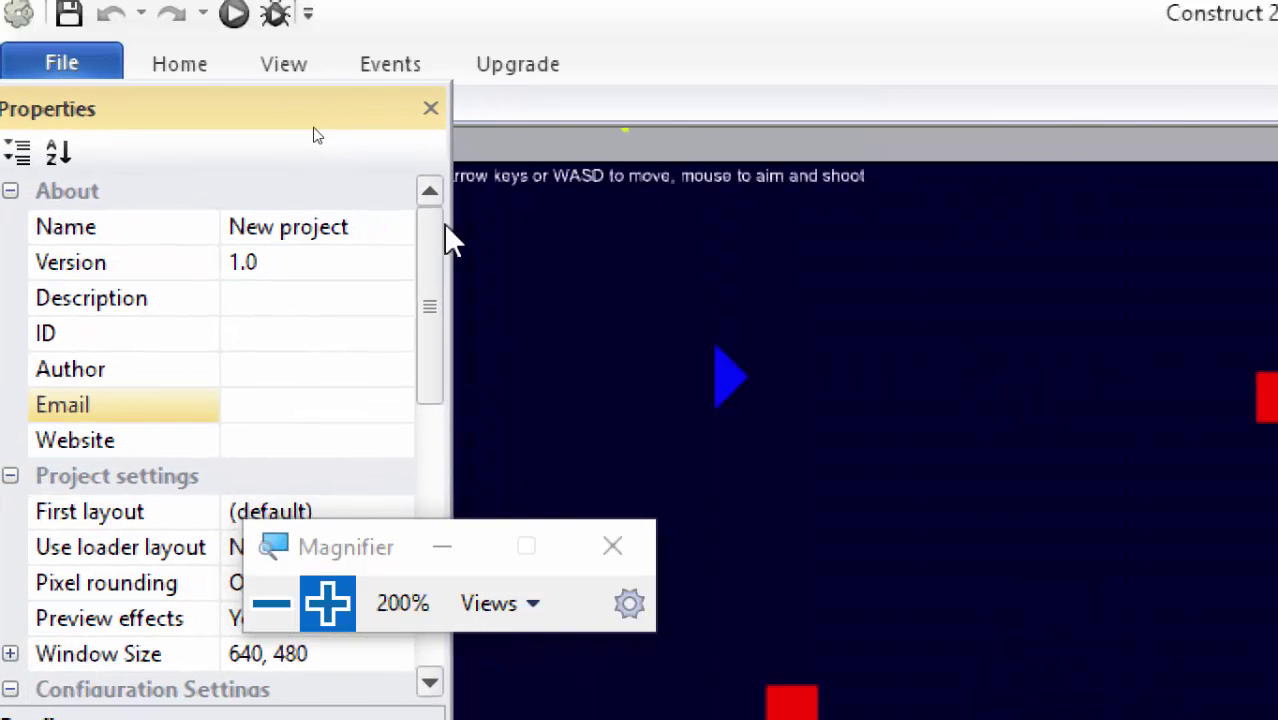
left_click(758, 245)
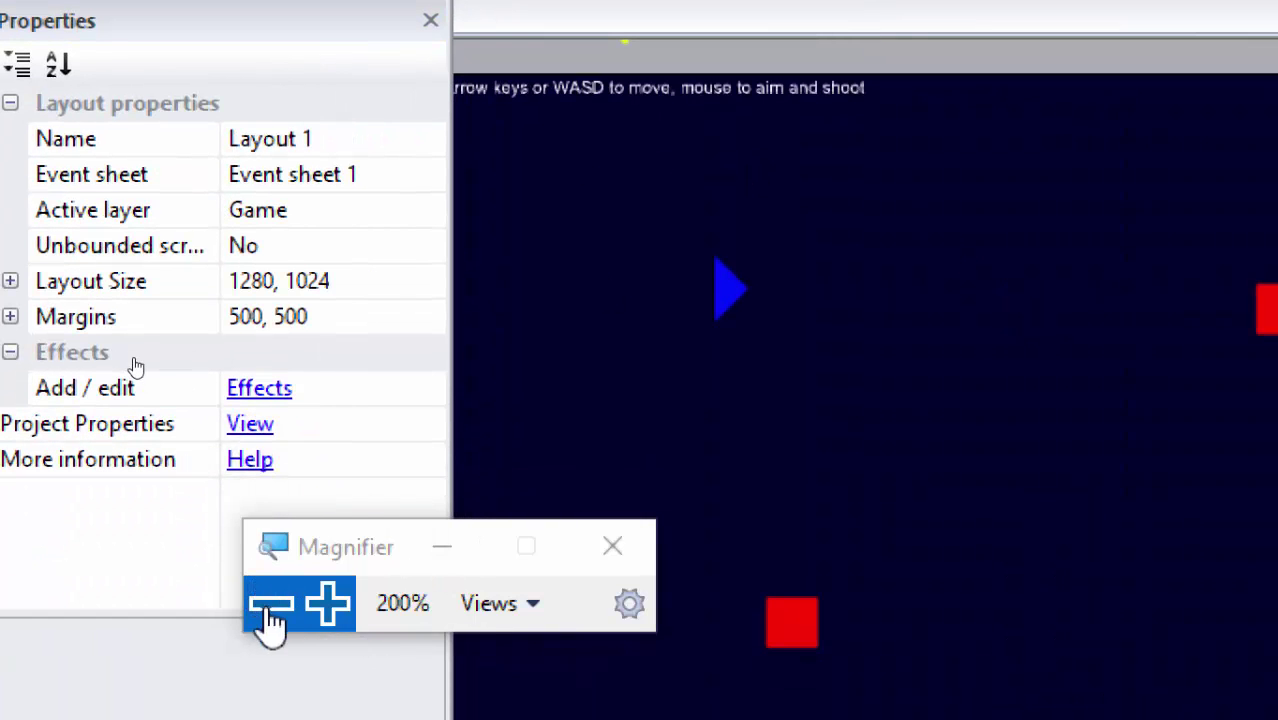
left_click(270, 606)
left_click_drag(60, 63, 40, 370)
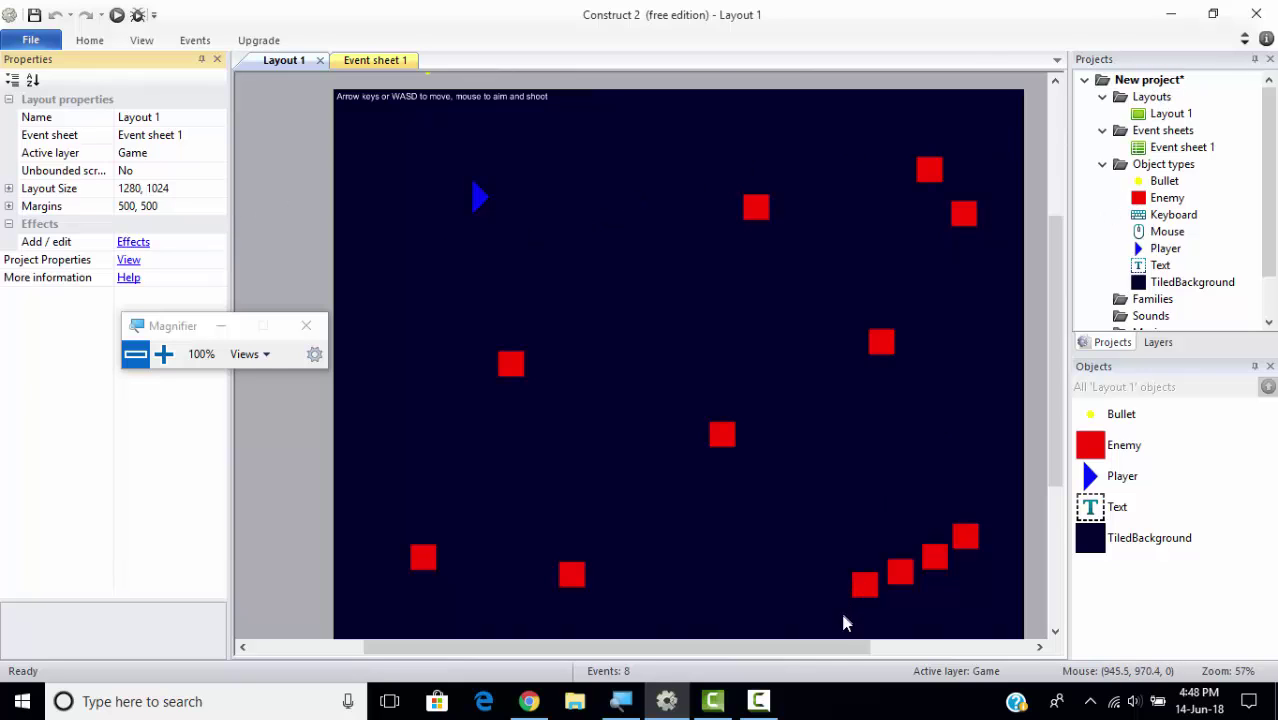
Inspect the player, several enemies and the Bullet object of Layout 1 by selecting them one after another.
left_click_drag(842, 647, 940, 622)
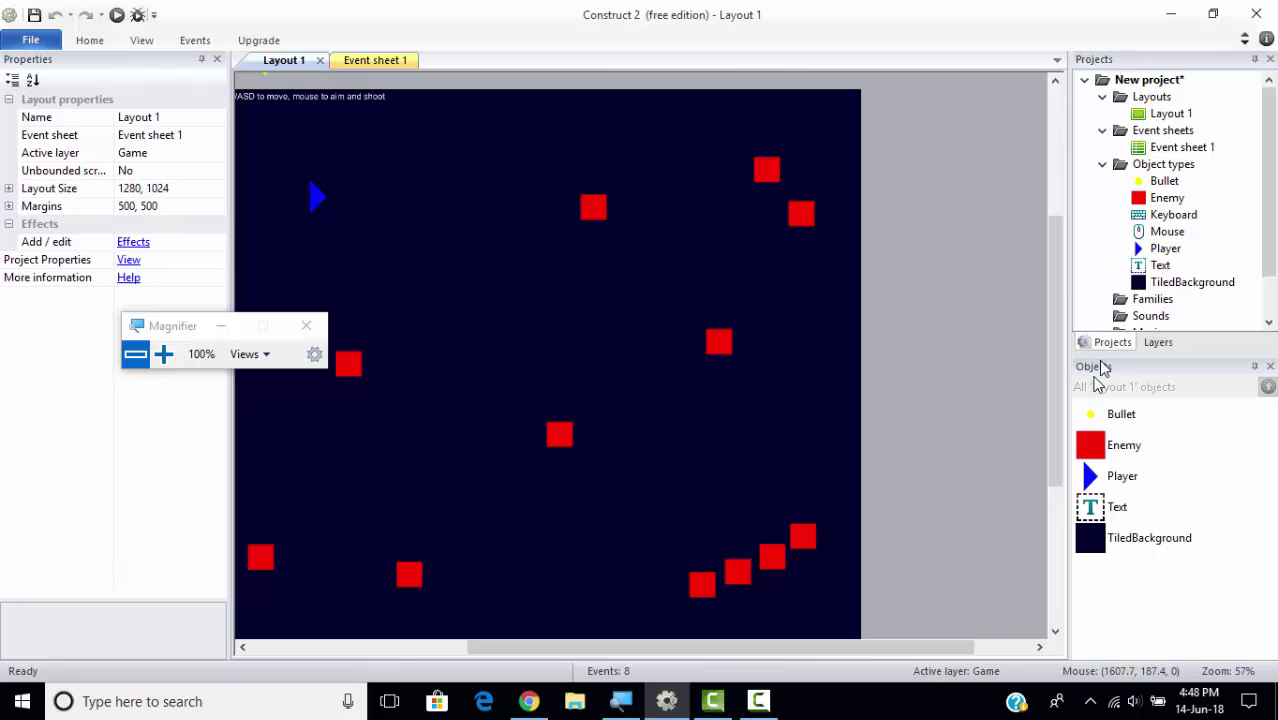
mouse_move(188, 330)
left_mouse_down()
mouse_move(218, 318)
mouse_move(181, 322)
left_mouse_up()
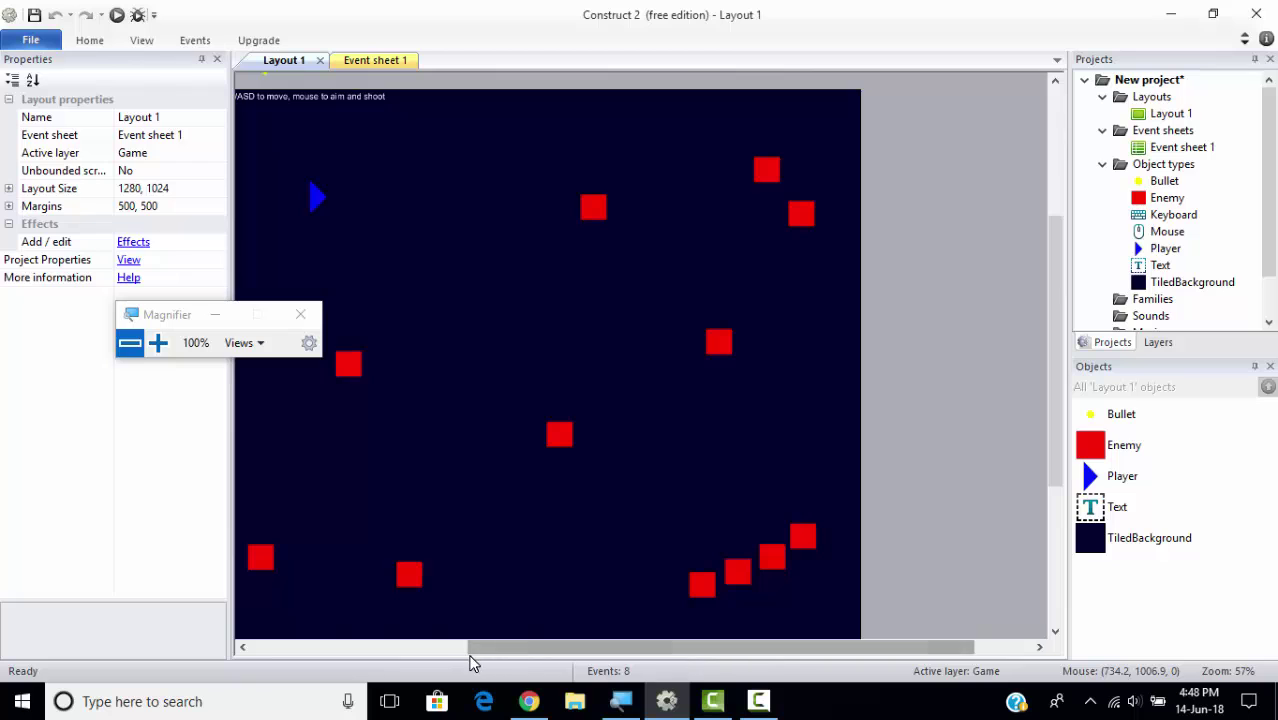
left_click_drag(561, 640, 450, 651)
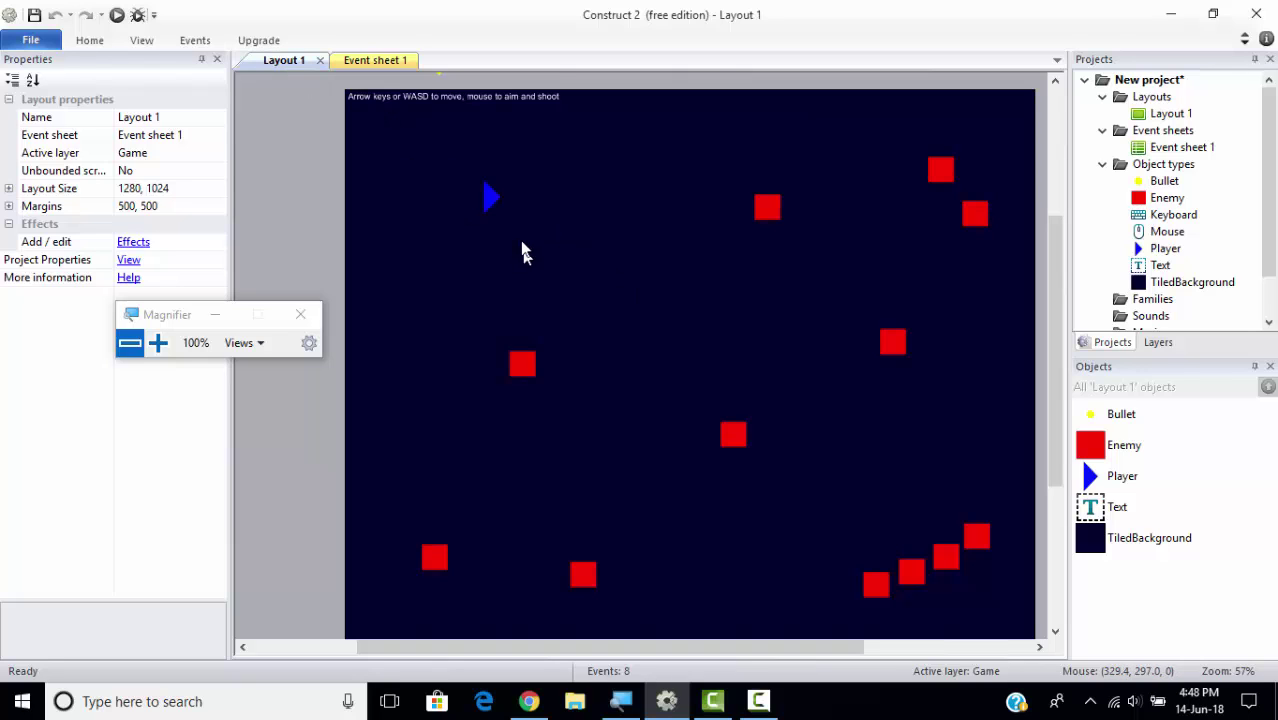
left_click(495, 200)
left_click(519, 364)
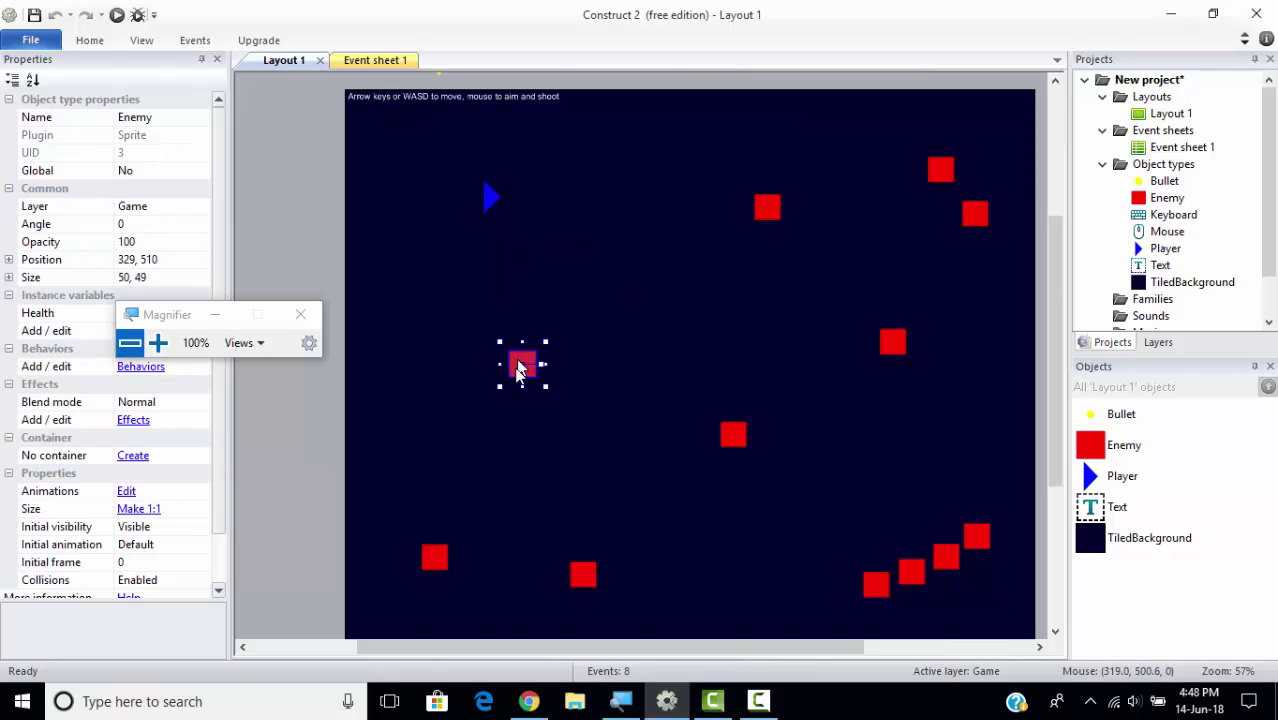
left_click(437, 558)
left_click(576, 580)
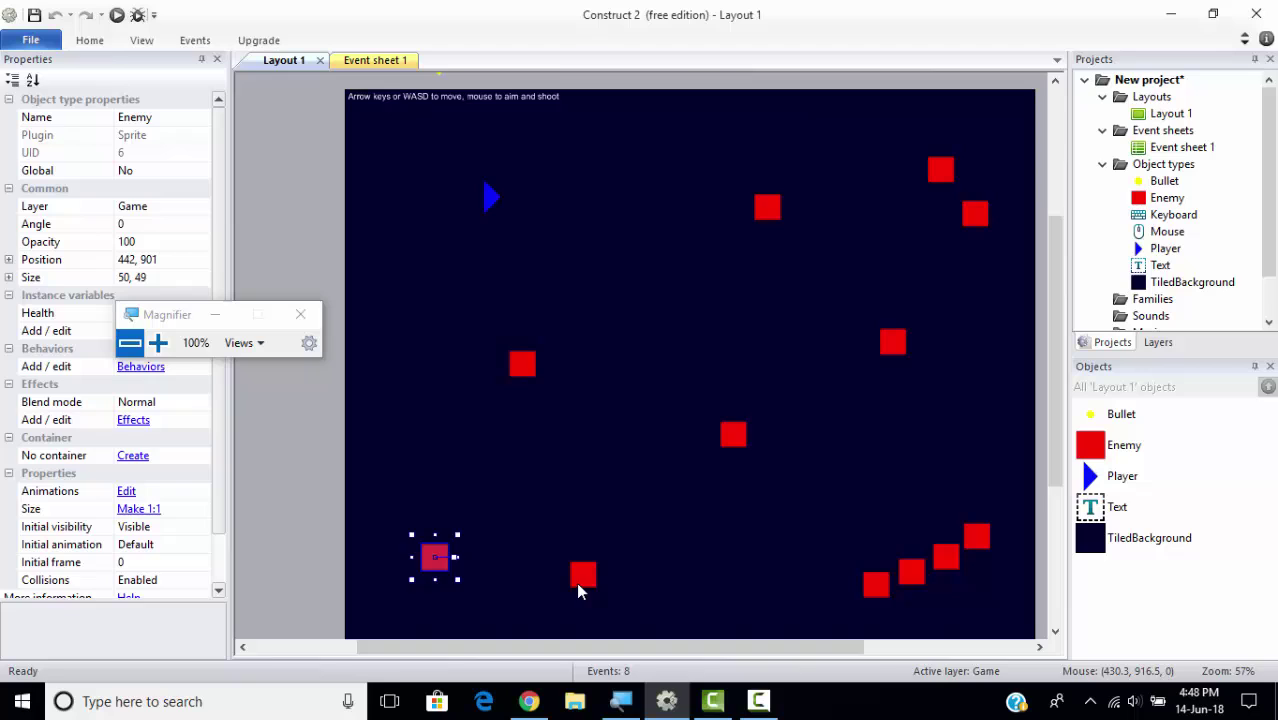
left_click(732, 440)
left_click(767, 208)
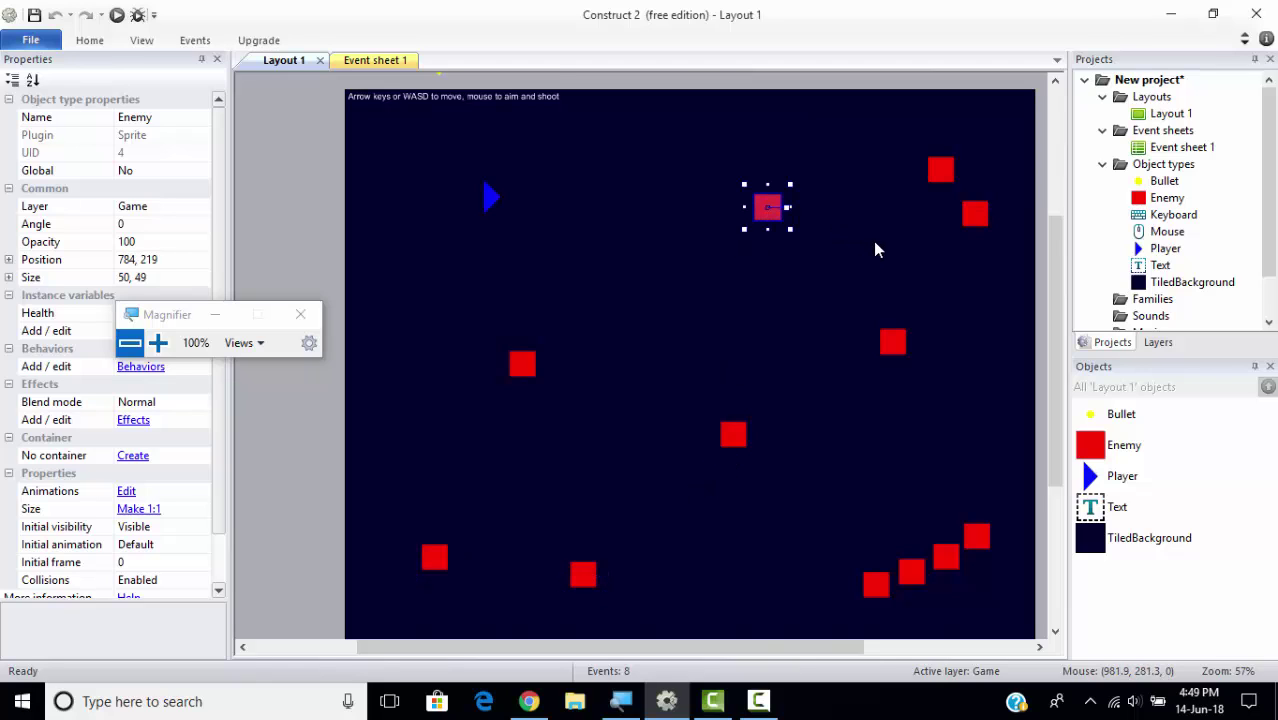
left_click(886, 350)
left_click(940, 171)
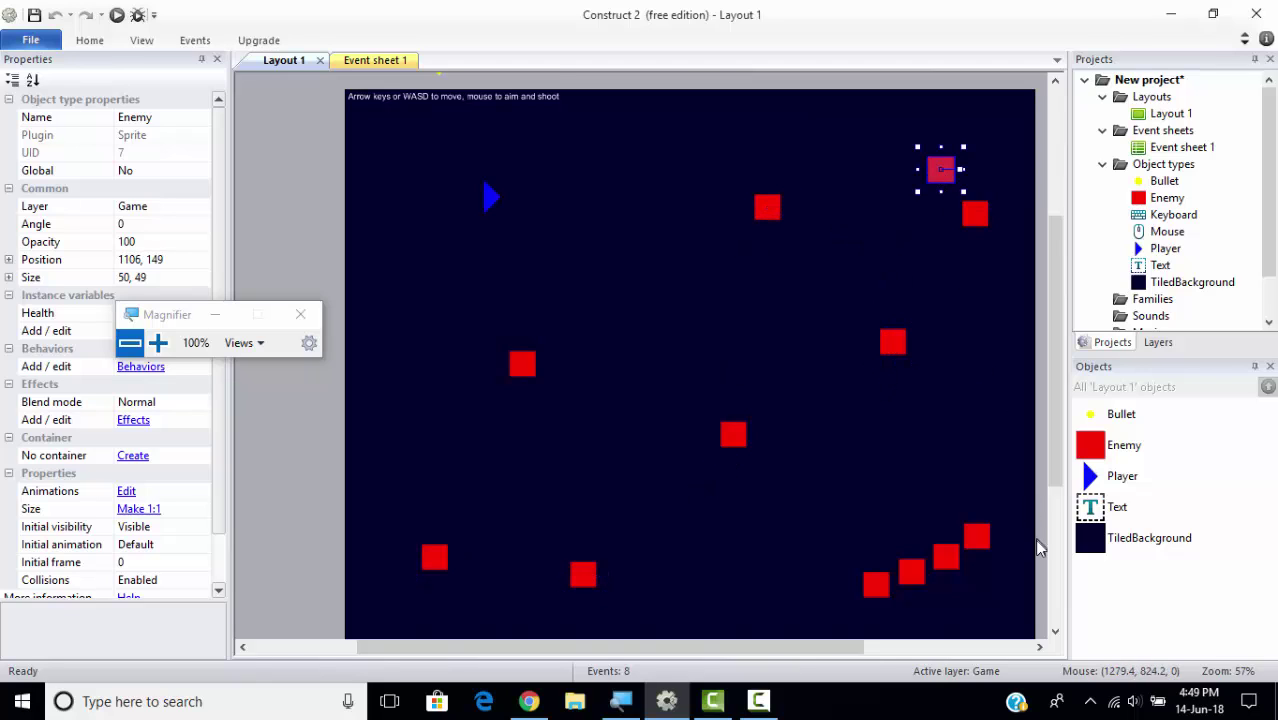
left_click(1114, 420)
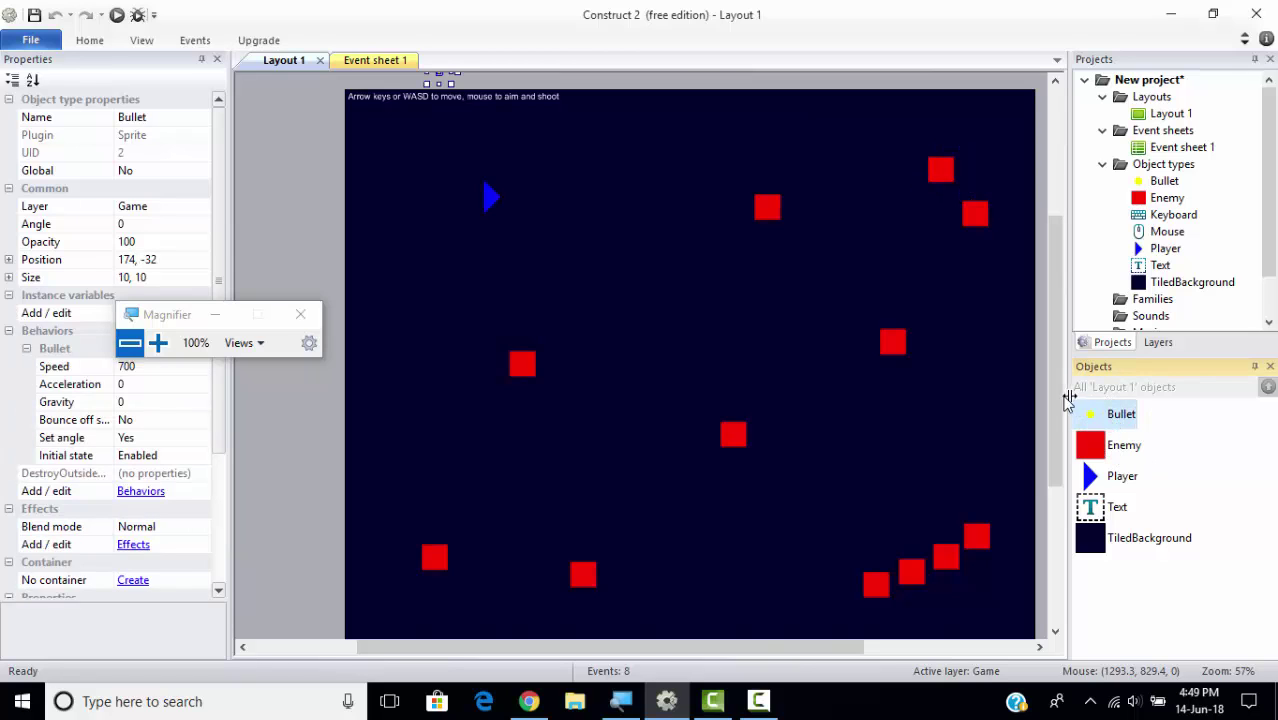
Inspect the Bullet's properties with the screen magnified to 200%, and return the magnification to 100%.
left_click_drag(1048, 395, 1047, 318)
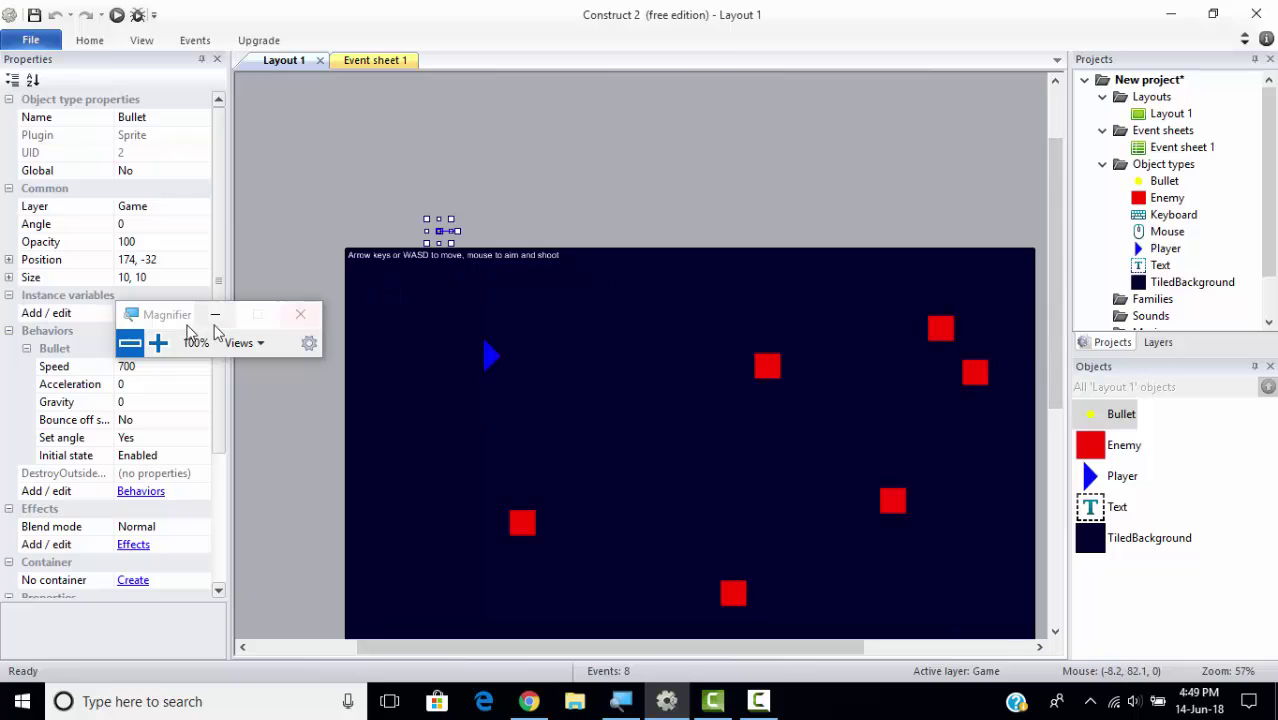
left_click(157, 344)
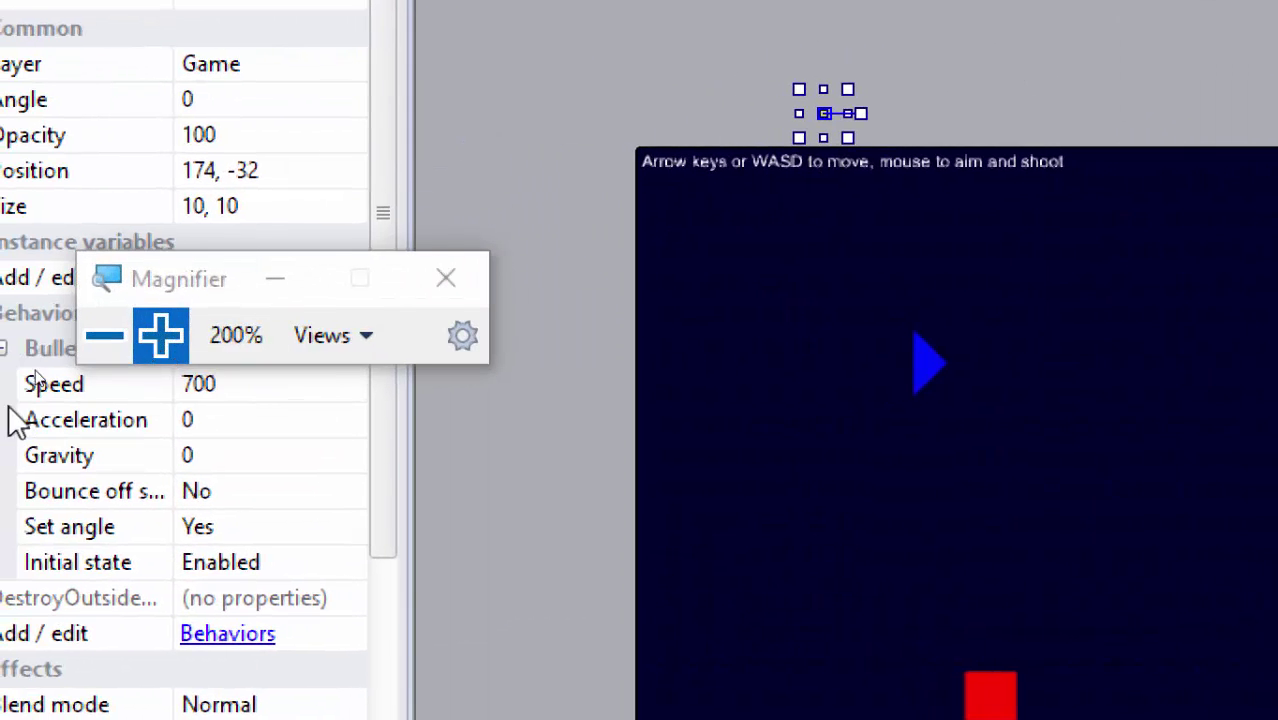
left_click(105, 337)
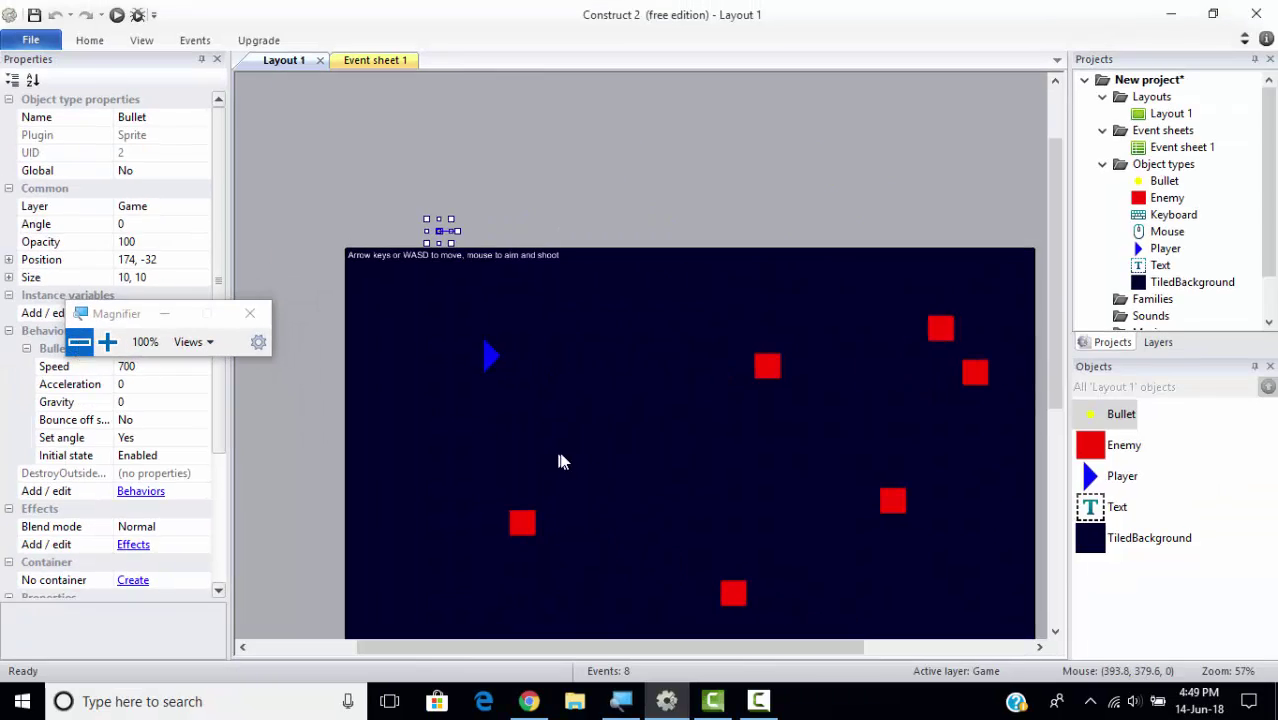
Inspect the Enemy, Player, Text and TiledBackground objects of Layout 1 by selecting each in the object list.
left_click(1101, 442)
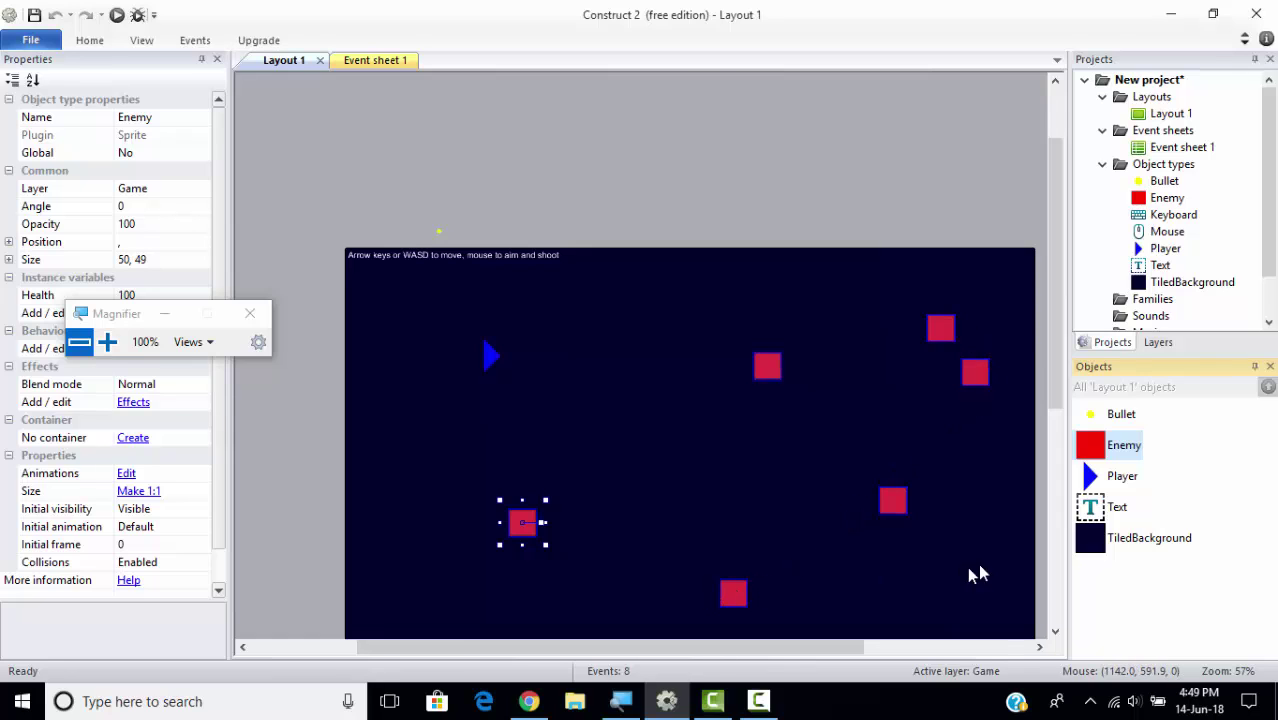
left_click(1113, 488)
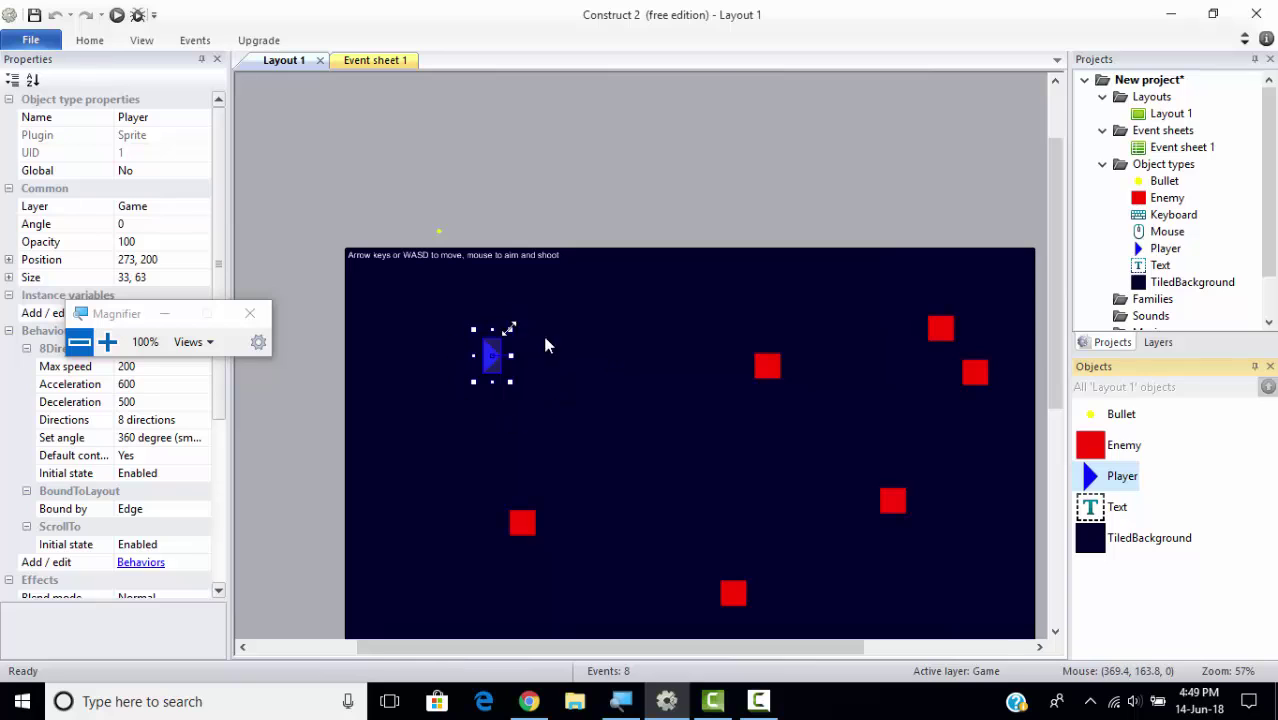
left_click(1109, 516)
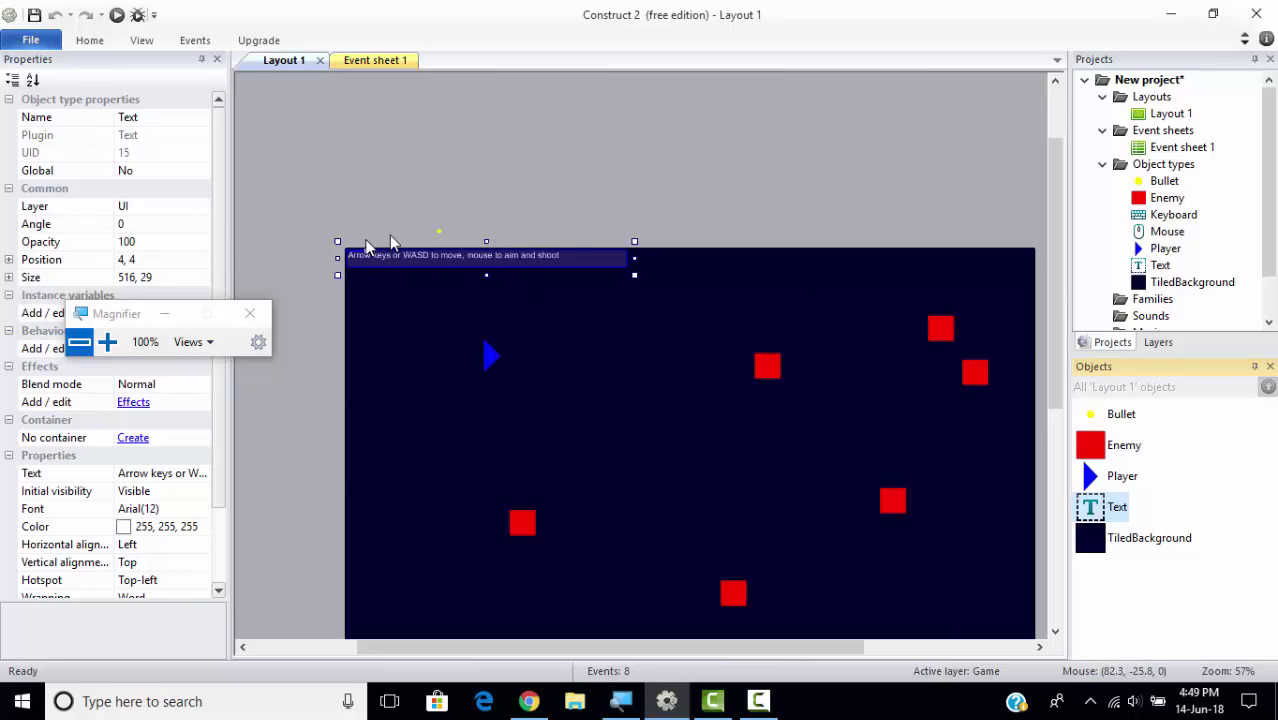
left_click(1135, 541)
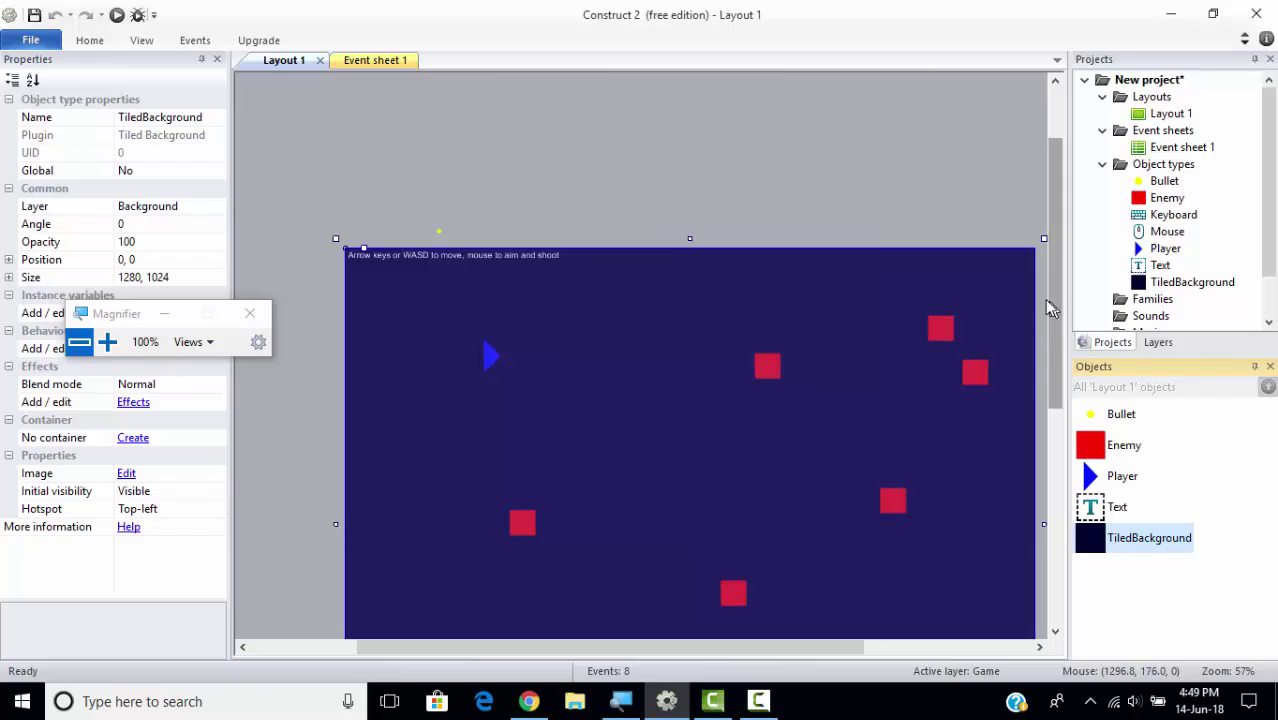
left_click_drag(1048, 296, 1068, 376)
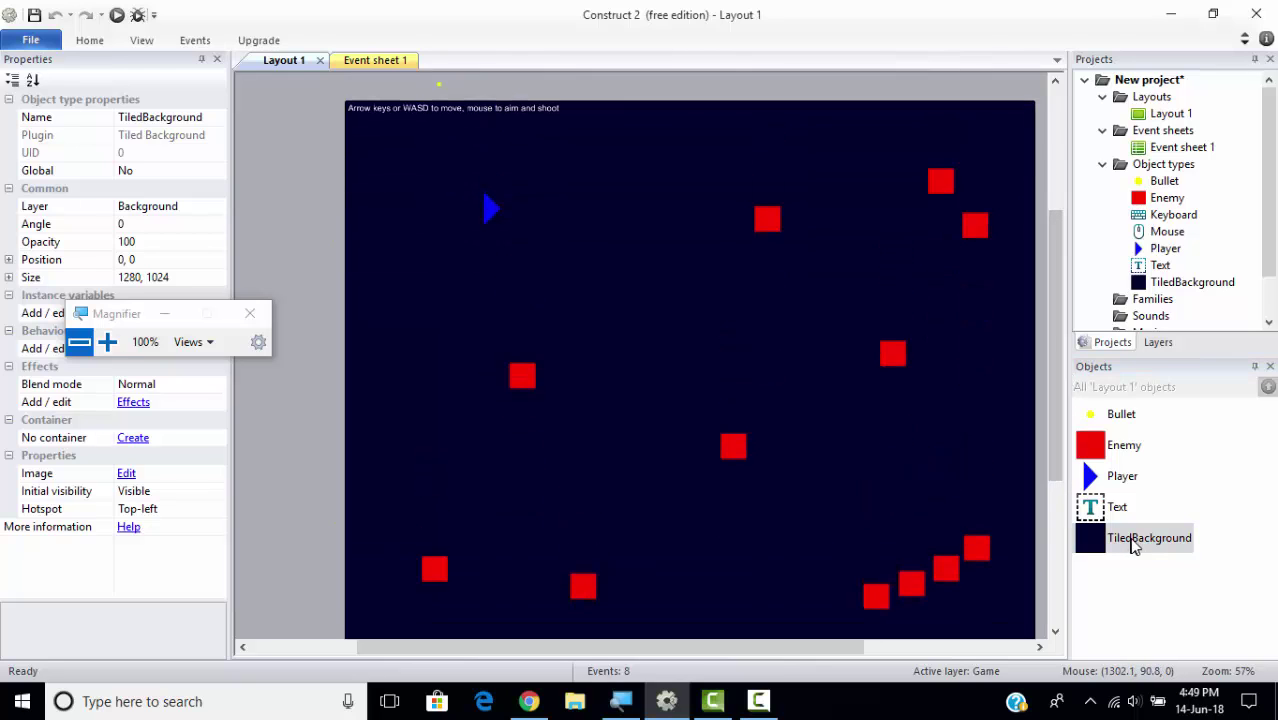
left_click(1131, 541)
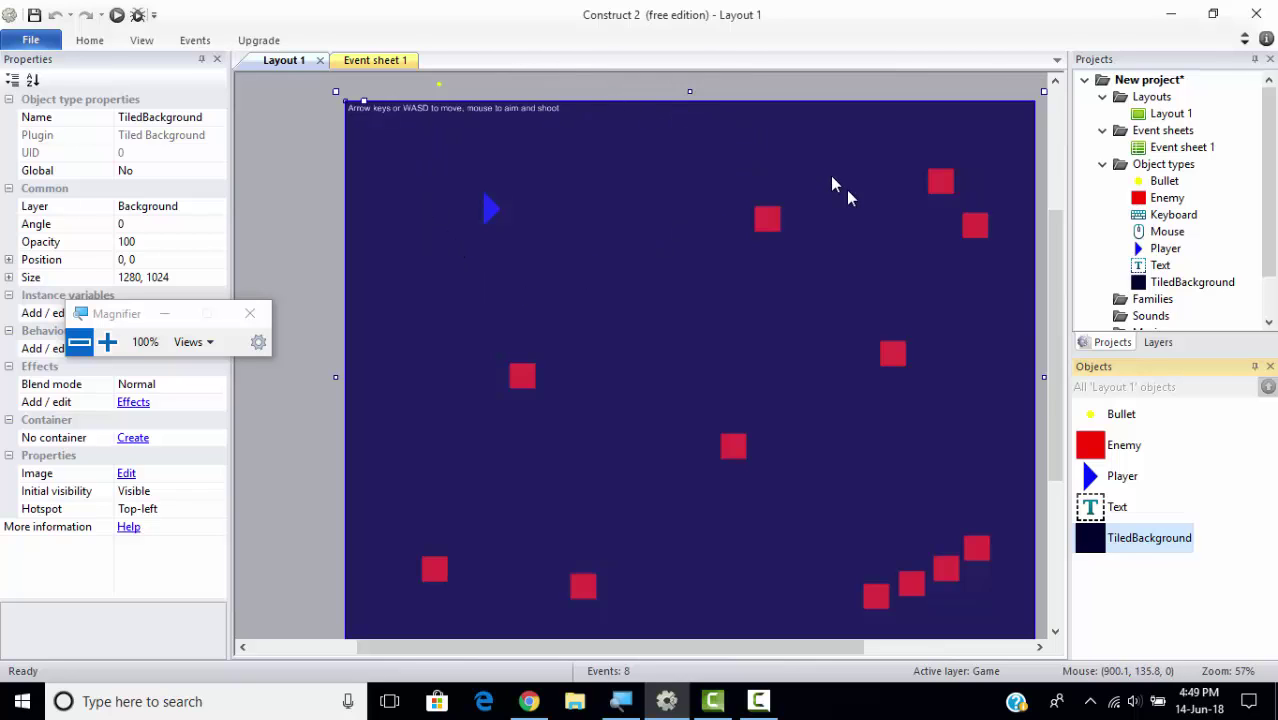
mouse_move(1055, 320)
left_mouse_down()
mouse_move(1052, 267)
mouse_move(1062, 328)
left_mouse_up()
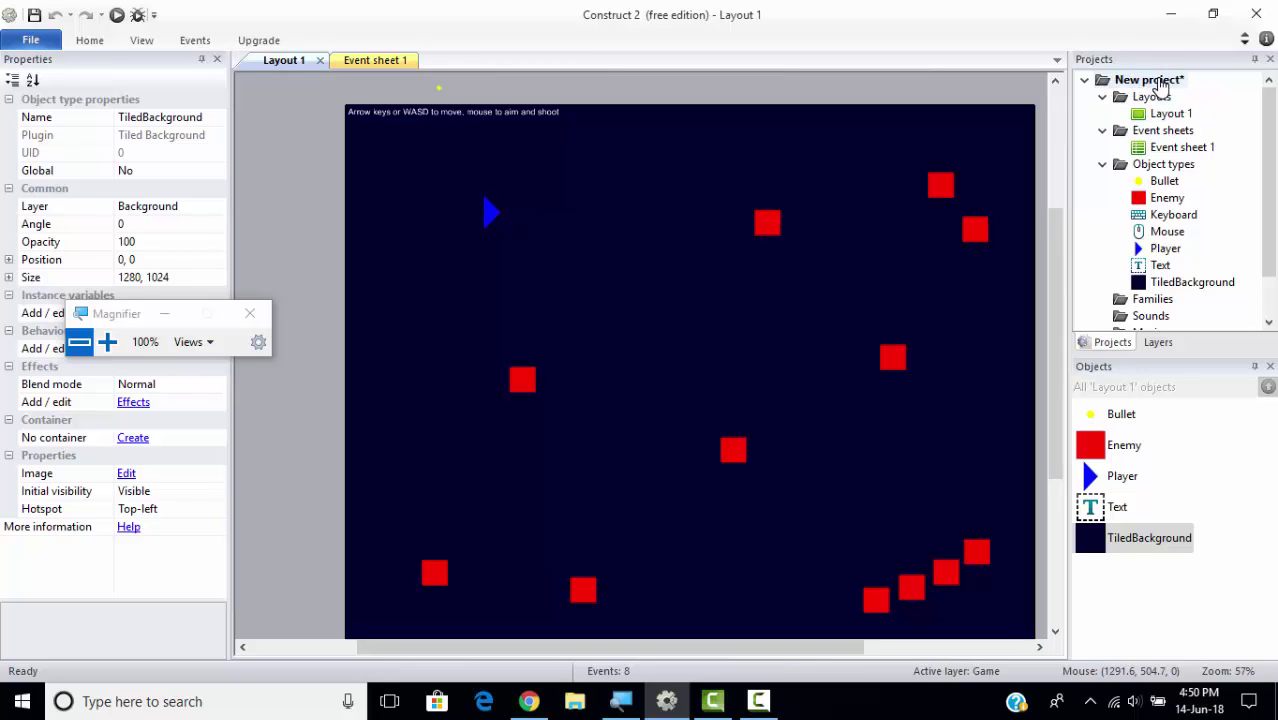
Rename the project as myGame.
right_click(1161, 86)
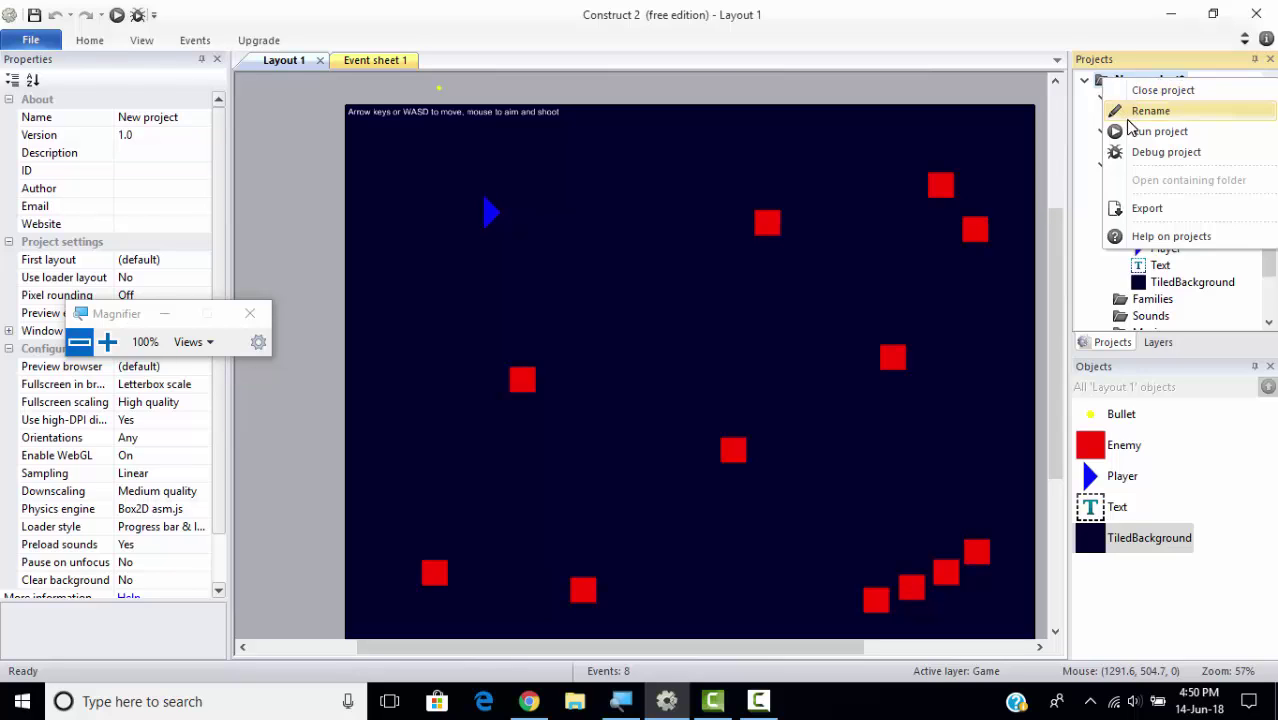
left_click(1153, 113)
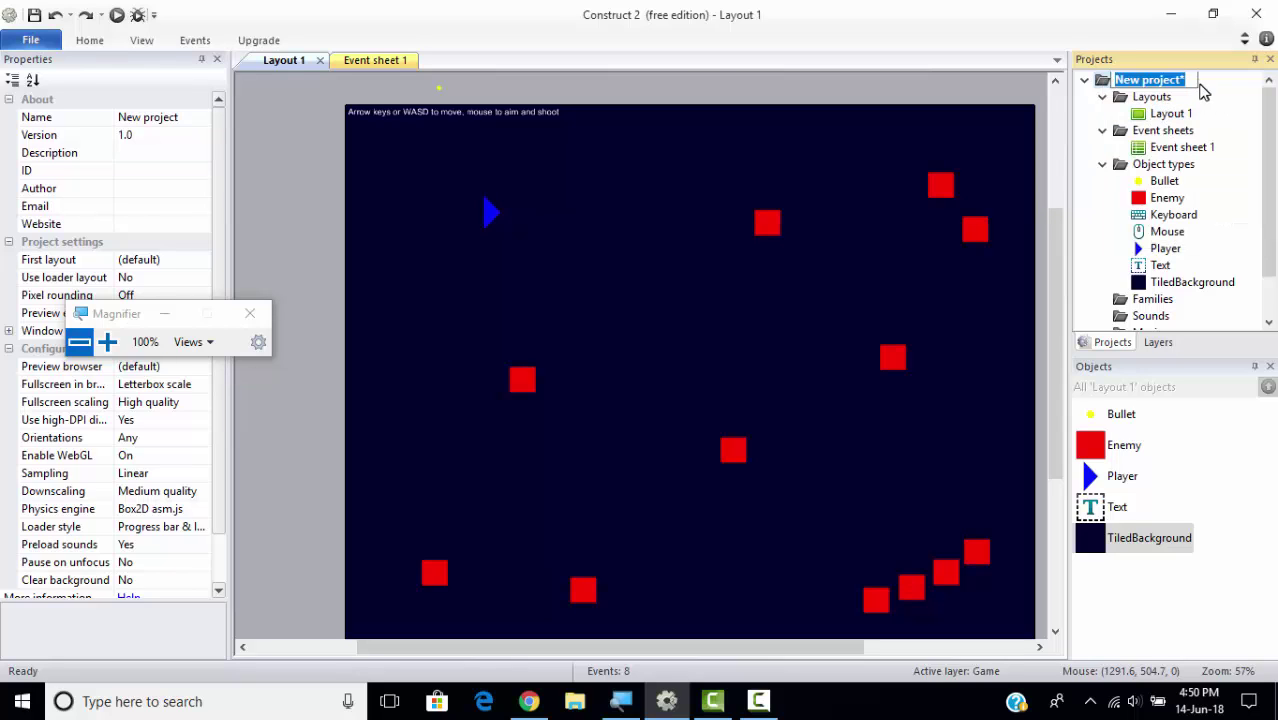
key("BackSpace")
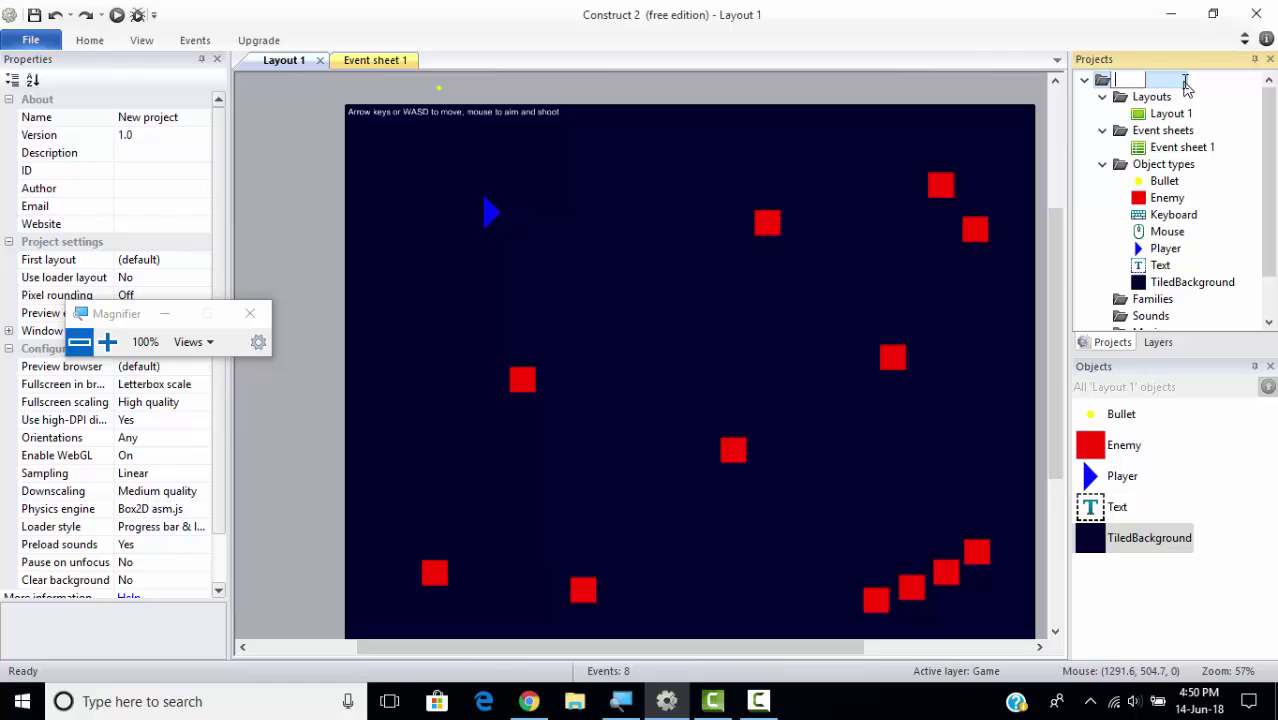
type("myGame")
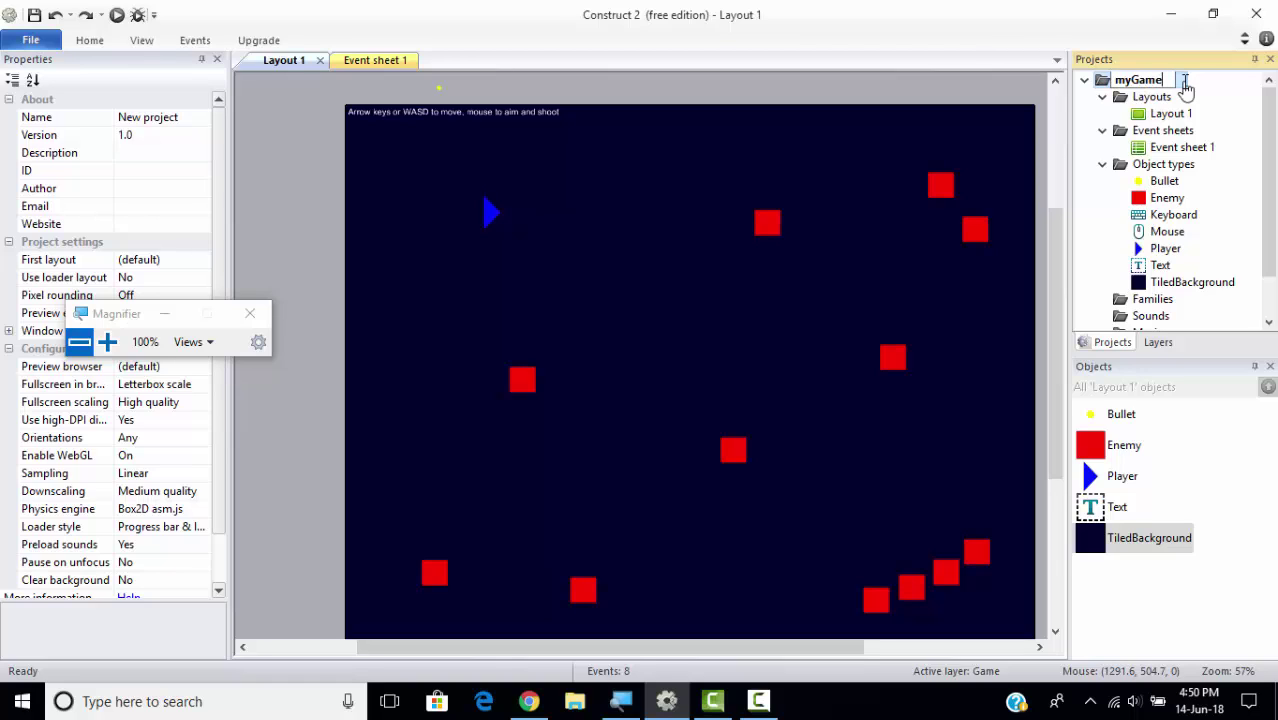
key("Return")
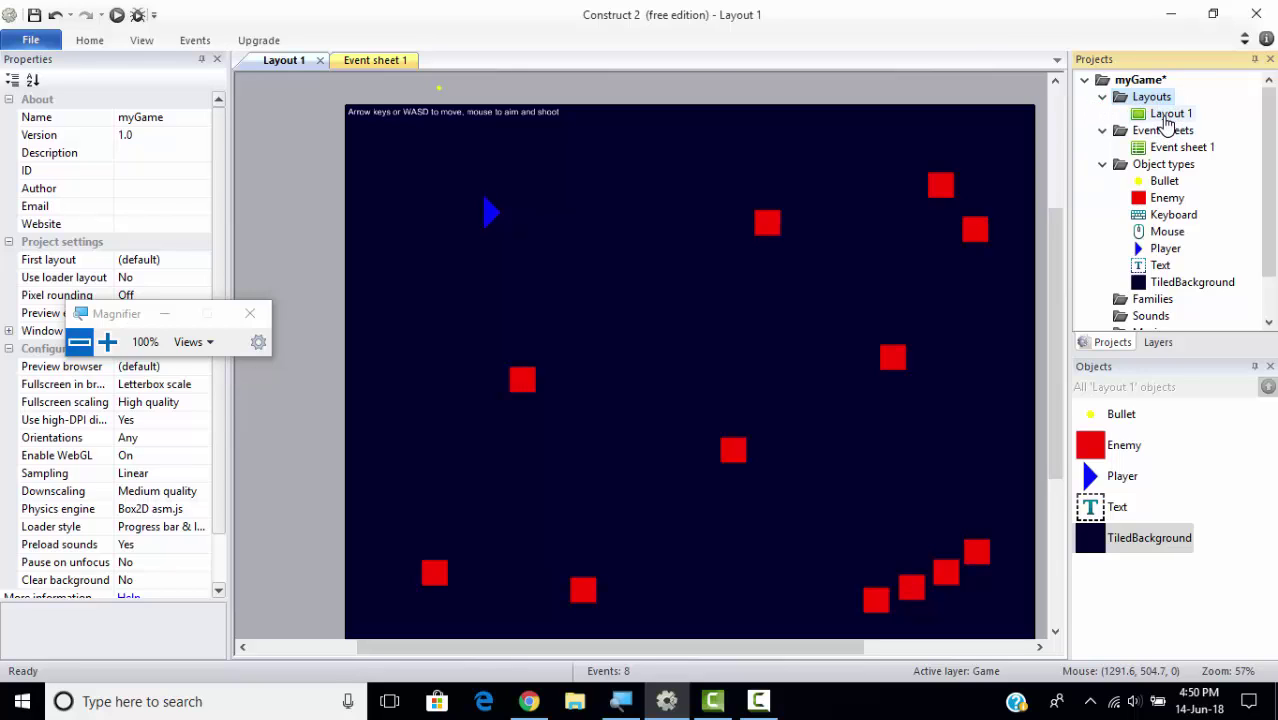
Examine the project's Layout 1 and Event sheet 1 entries, view the event sheet, and return to the layout.
left_click(1165, 116)
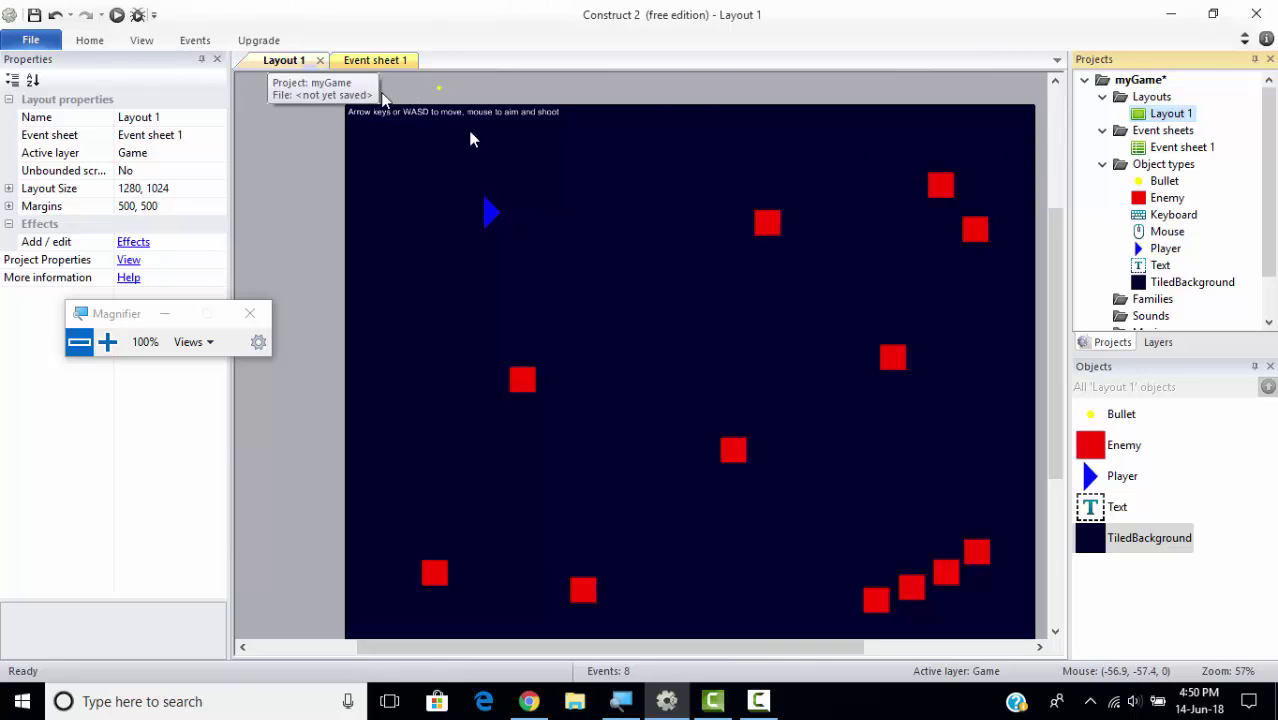
left_click(1162, 132)
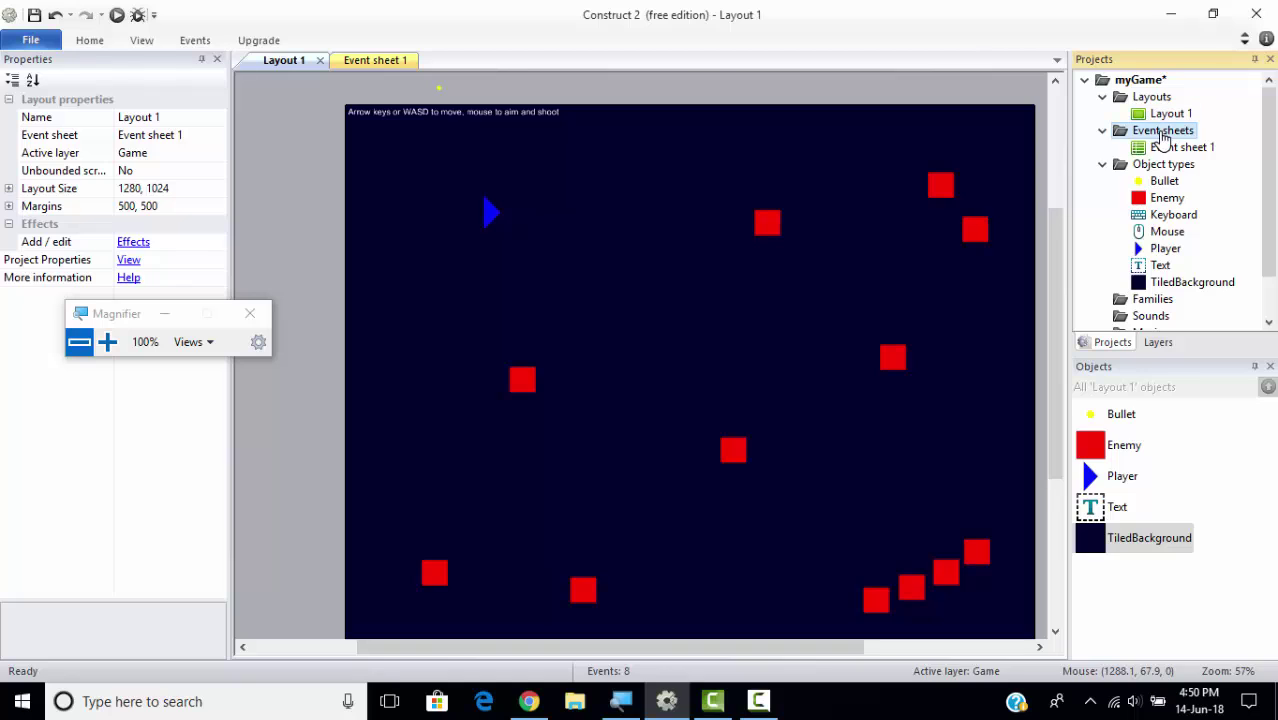
left_click(1180, 147)
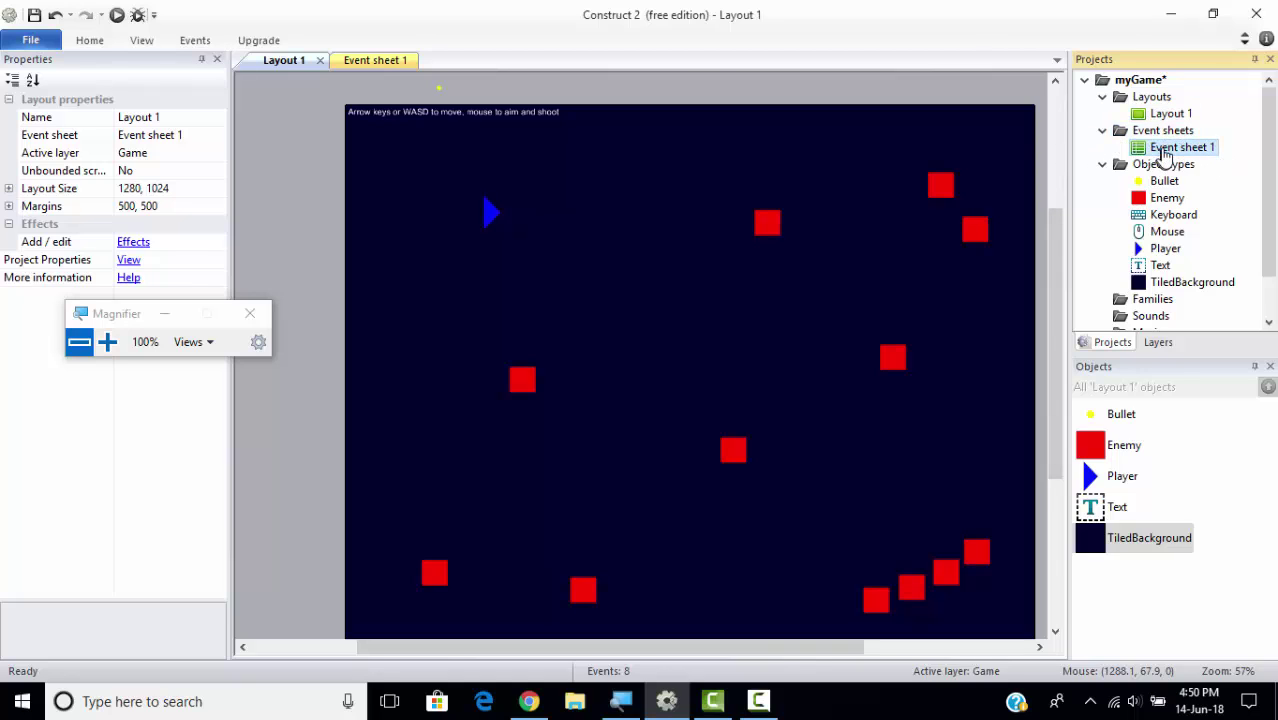
left_click(387, 64)
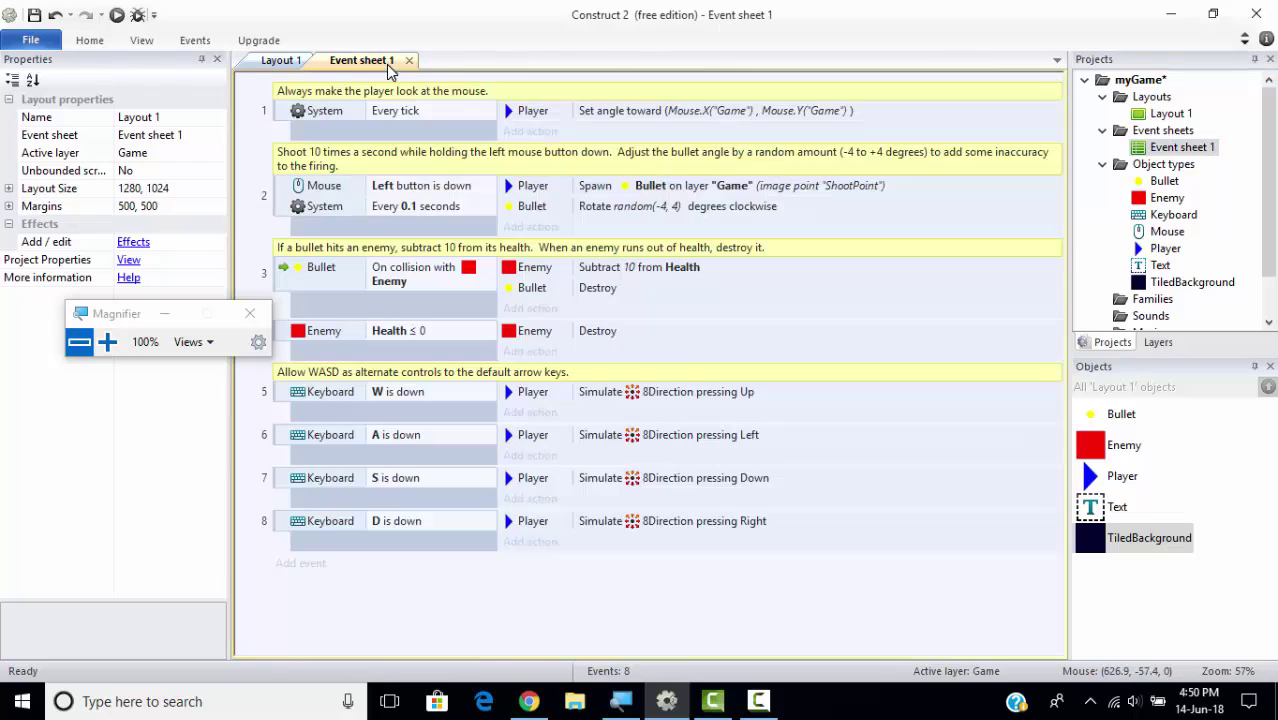
left_click(292, 62)
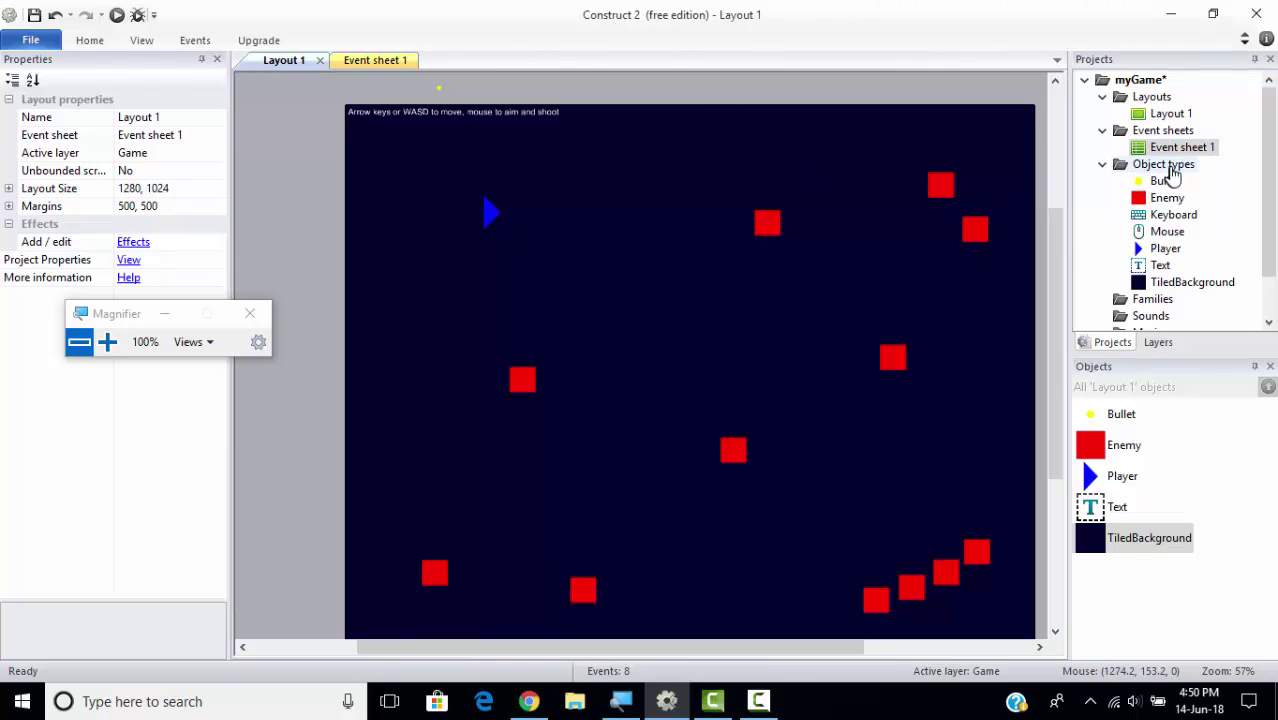
Look through the project's object types by selecting Bullet, Enemy, Keyboard, Mouse, Player and Text one after another.
left_click(1125, 165)
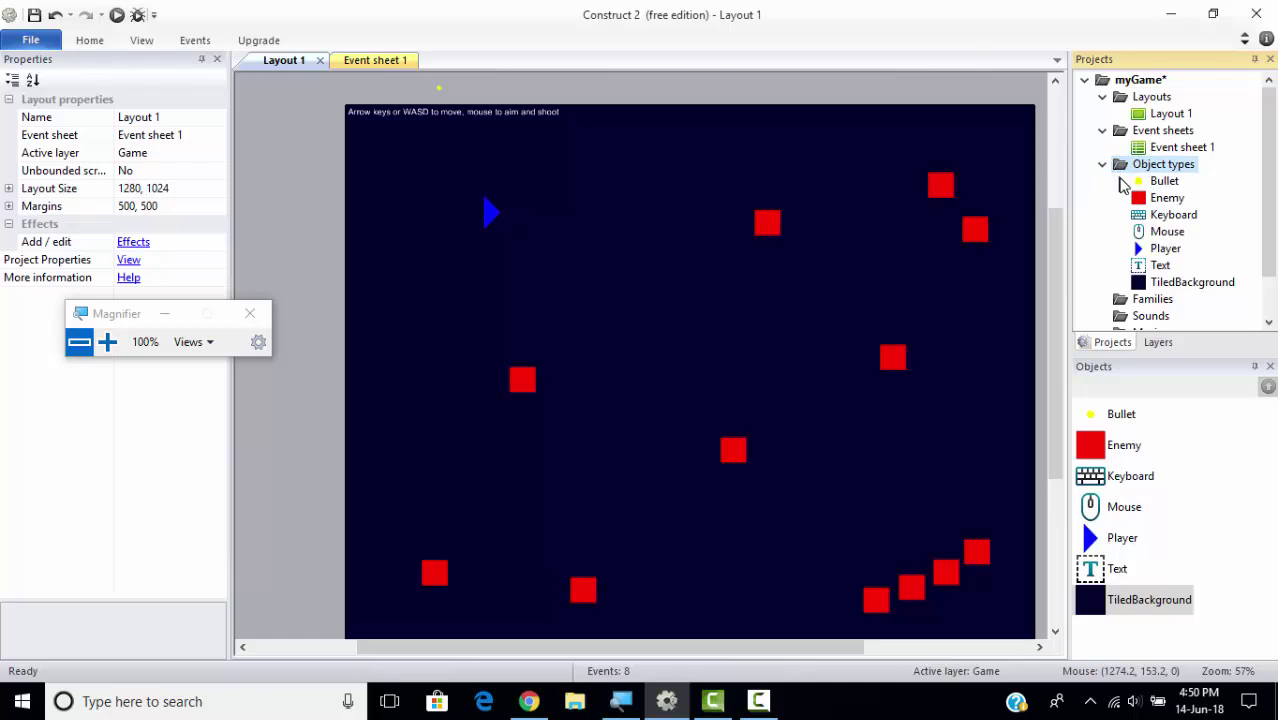
left_click(1150, 181)
left_click(1158, 198)
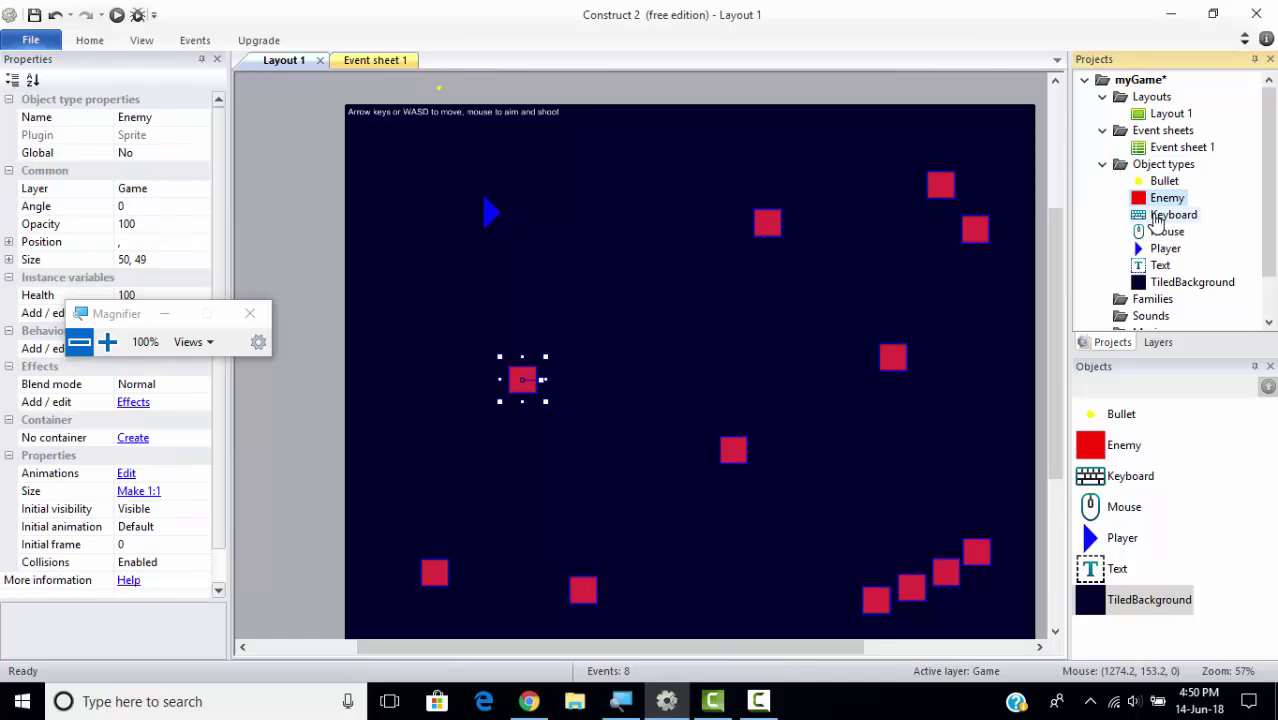
left_click(1165, 215)
left_click(1163, 231)
left_click(1160, 249)
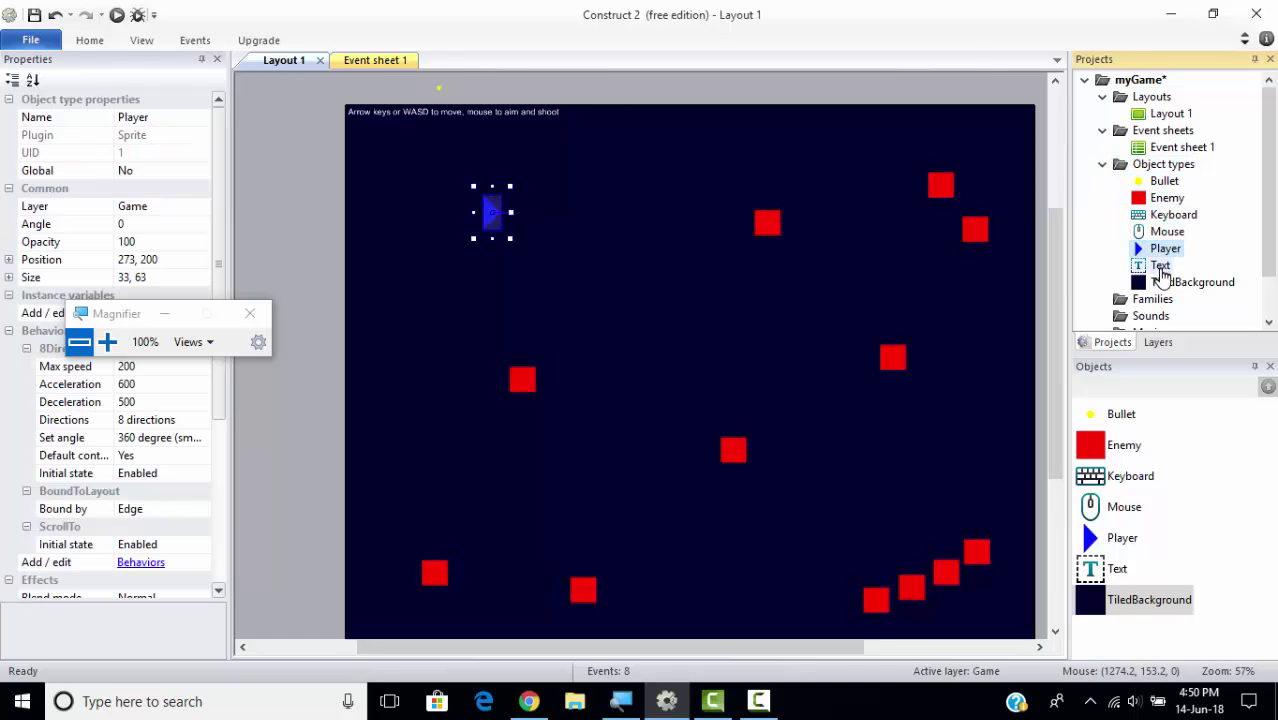
left_click(1160, 265)
Look at the Music and Icons folders in the project tree.
scroll(1275, 212, "down", 1)
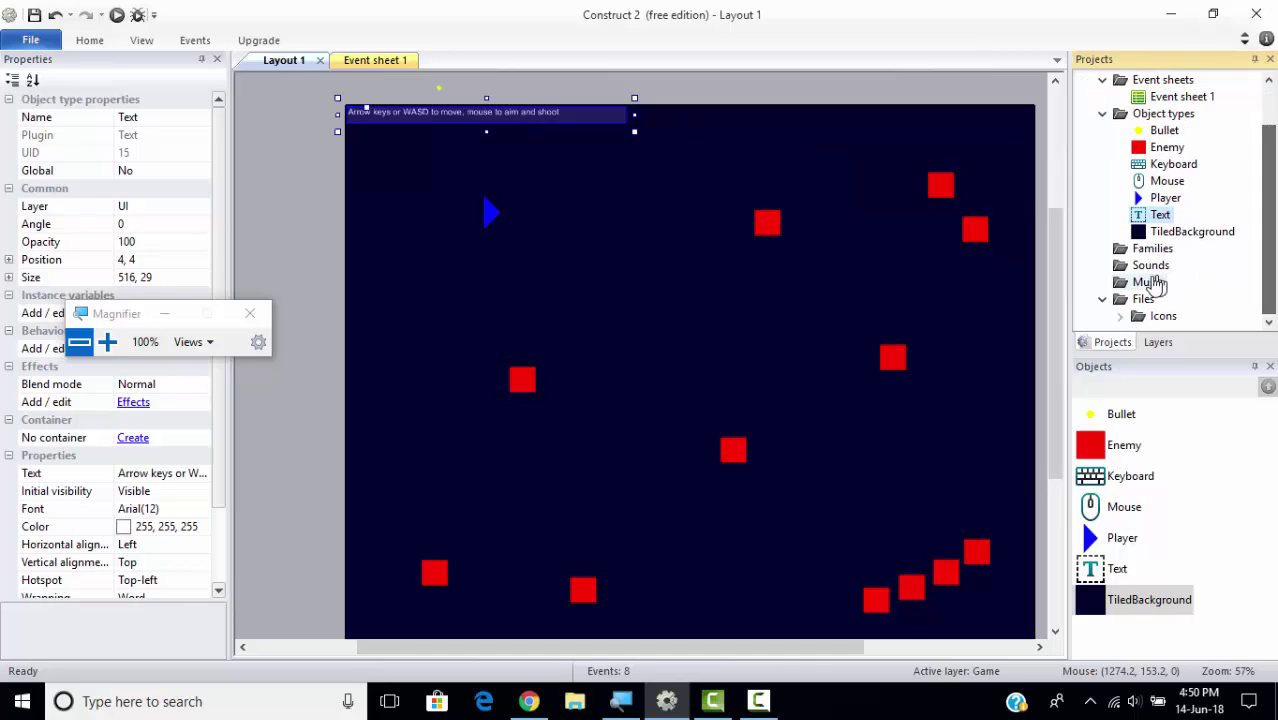
left_click(1147, 283)
left_click(1163, 316)
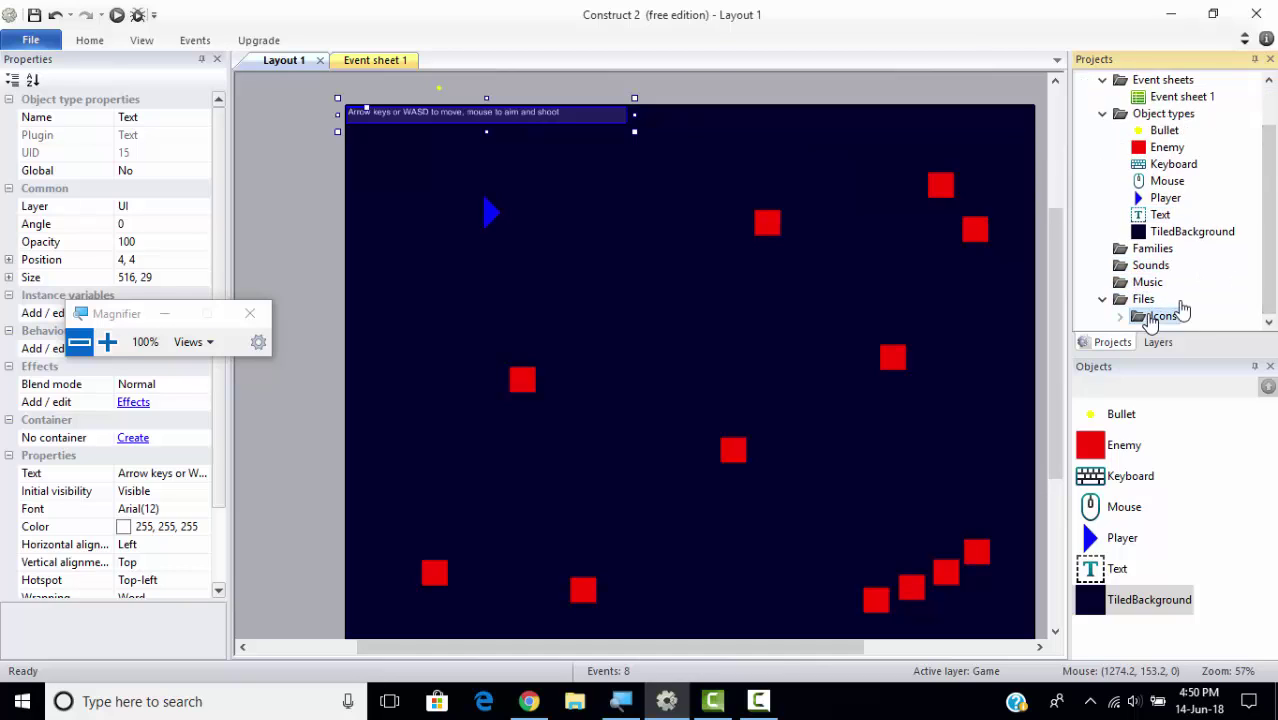
scroll(1272, 212, "up", 1)
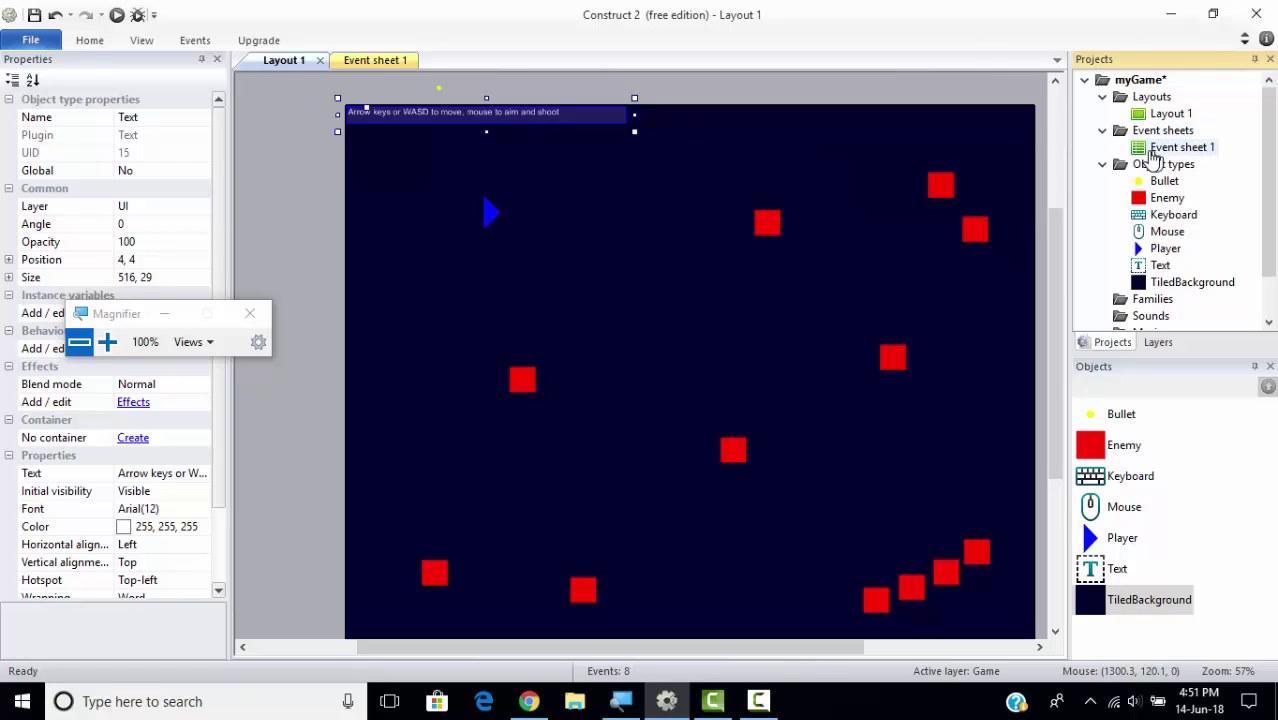
Examine the events in Event sheet 1 alongside the player selected in Layout 1.
left_click(365, 61)
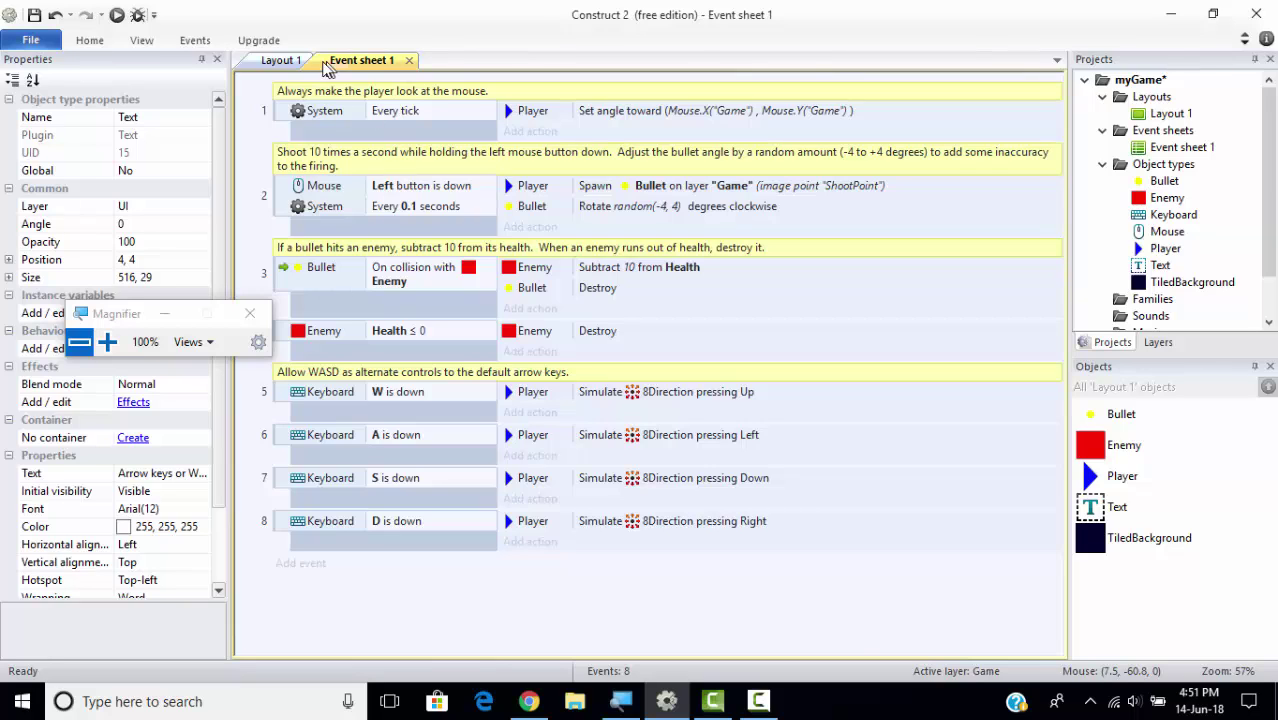
left_click(283, 61)
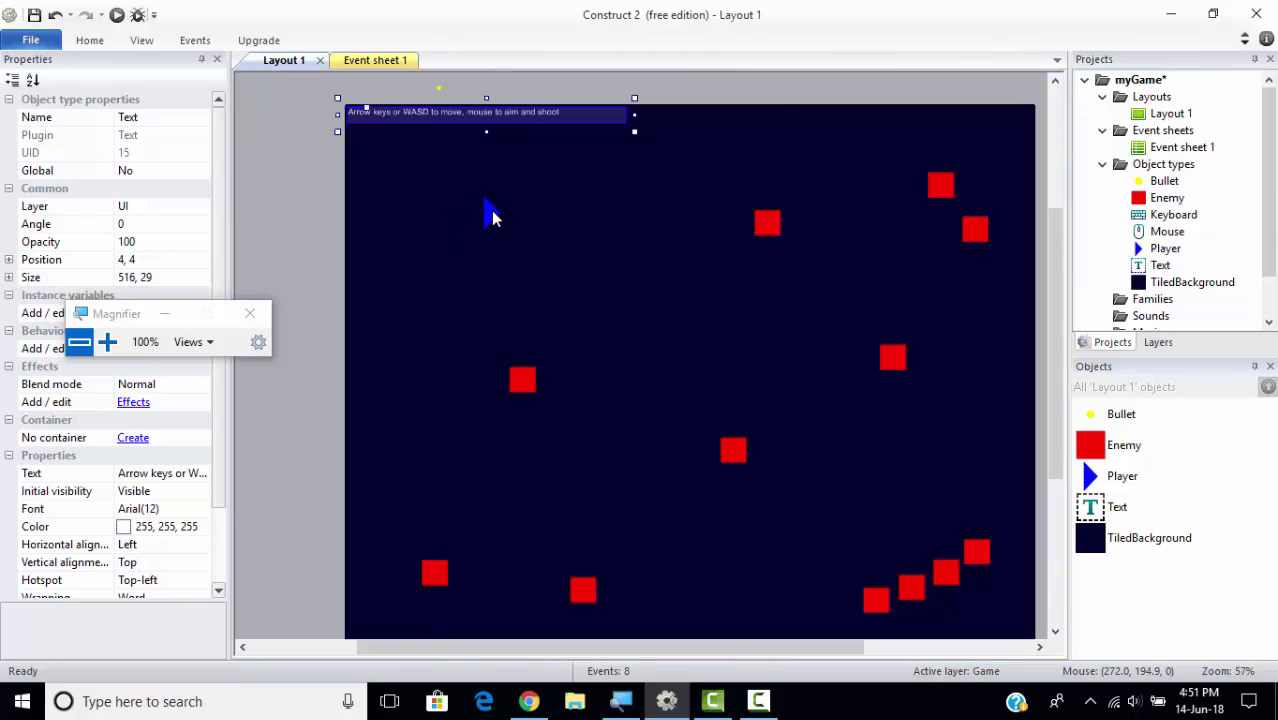
left_click(491, 214)
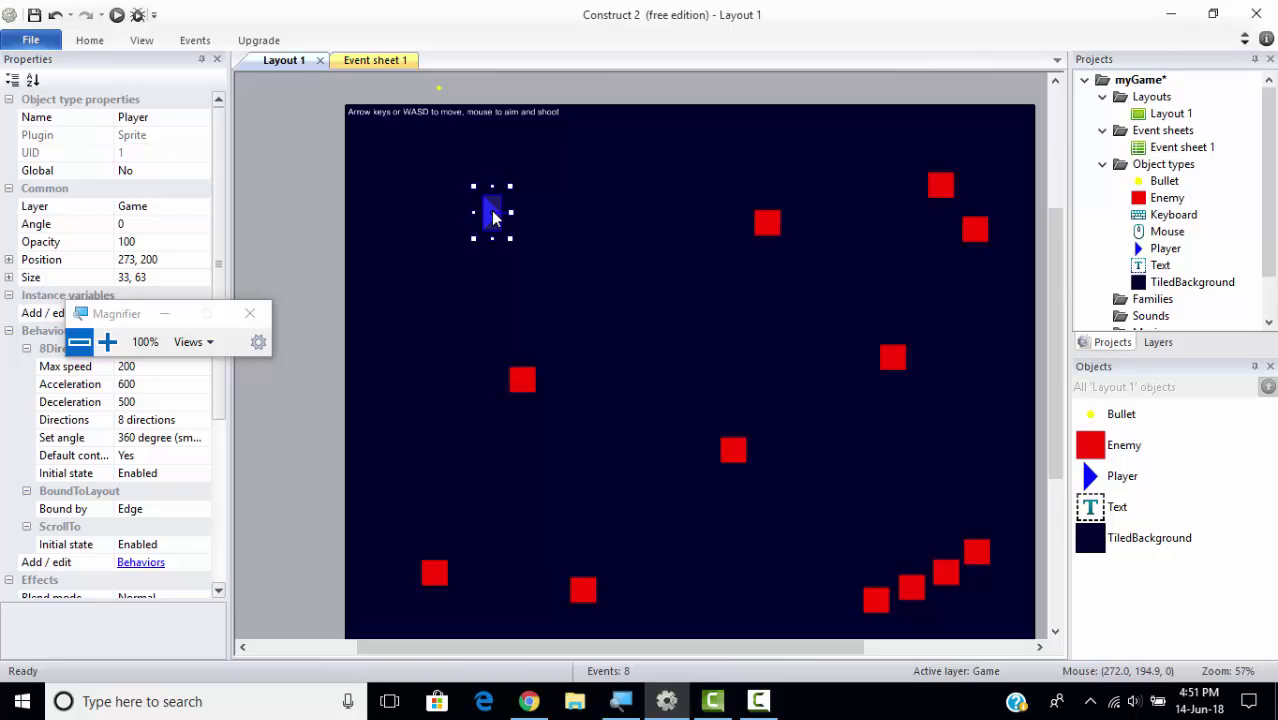
left_click(374, 60)
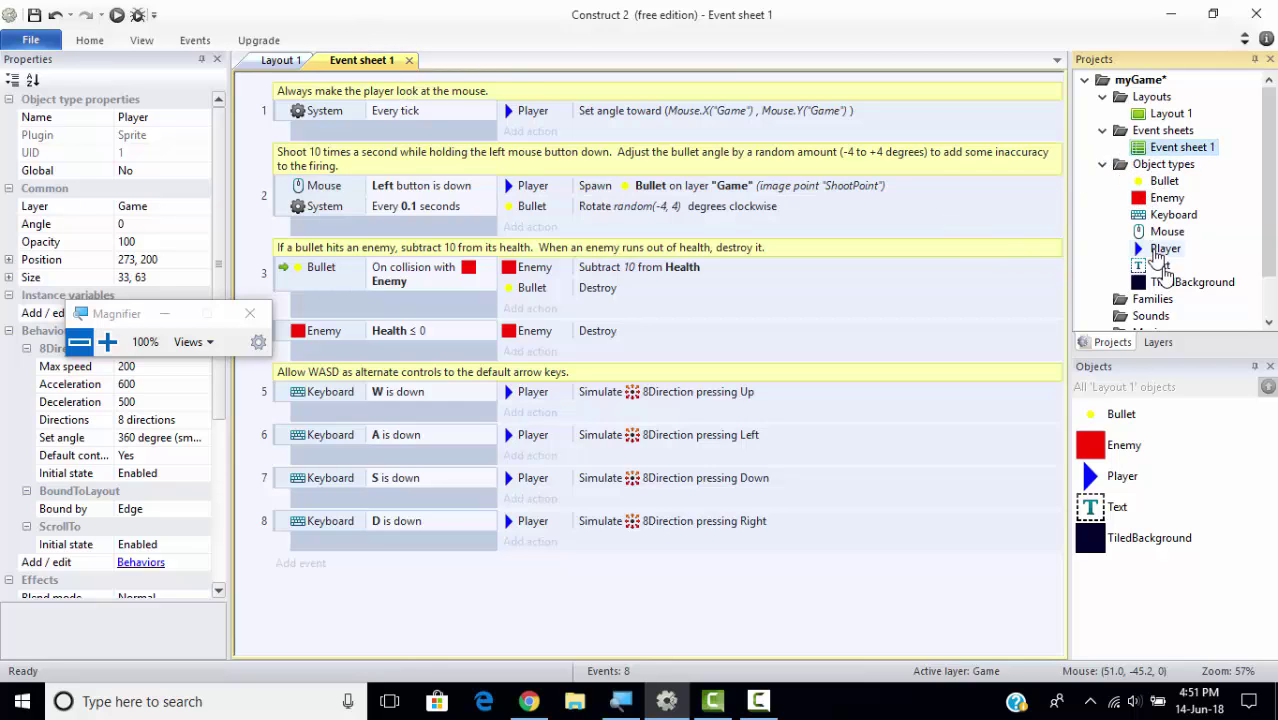
Detach the Projects and Layers panels, dock them as one tabbed group with Objects, and select the Sounds folder in the project tree.
left_click_drag(1274, 212, 1274, 236)
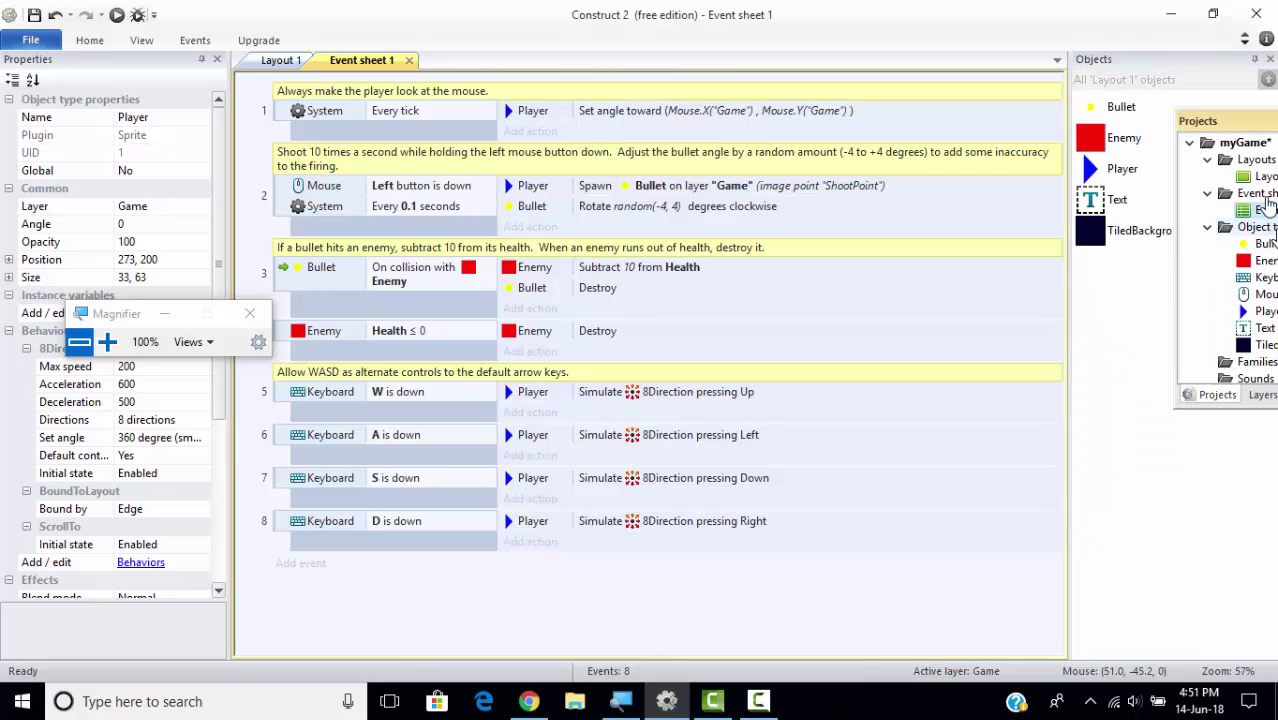
left_click_drag(1251, 131, 1147, 63)
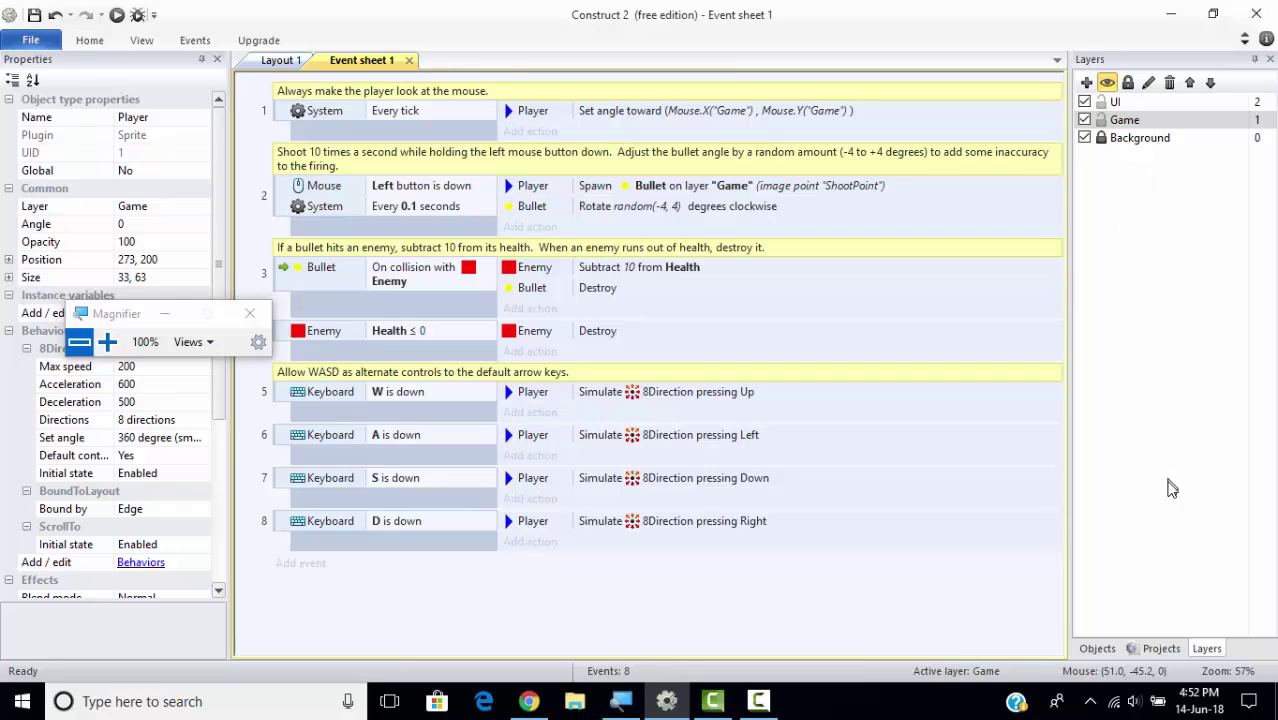
left_click(1163, 649)
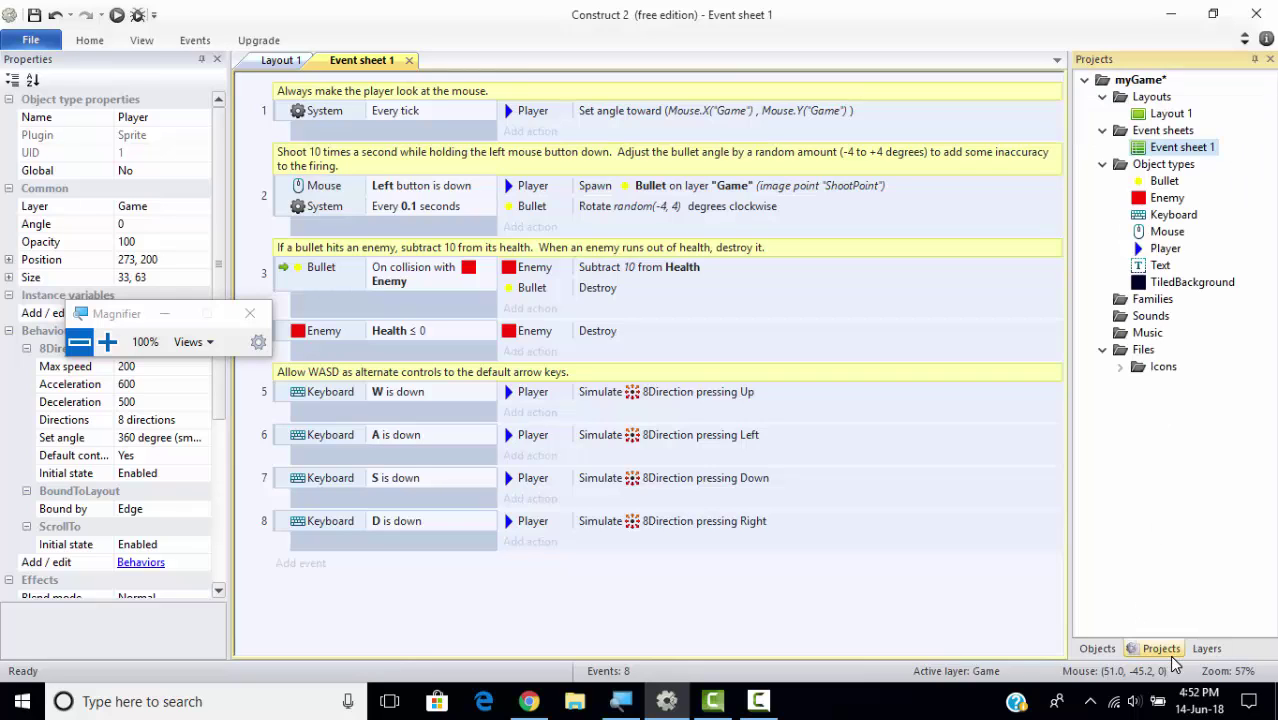
left_click(1146, 318)
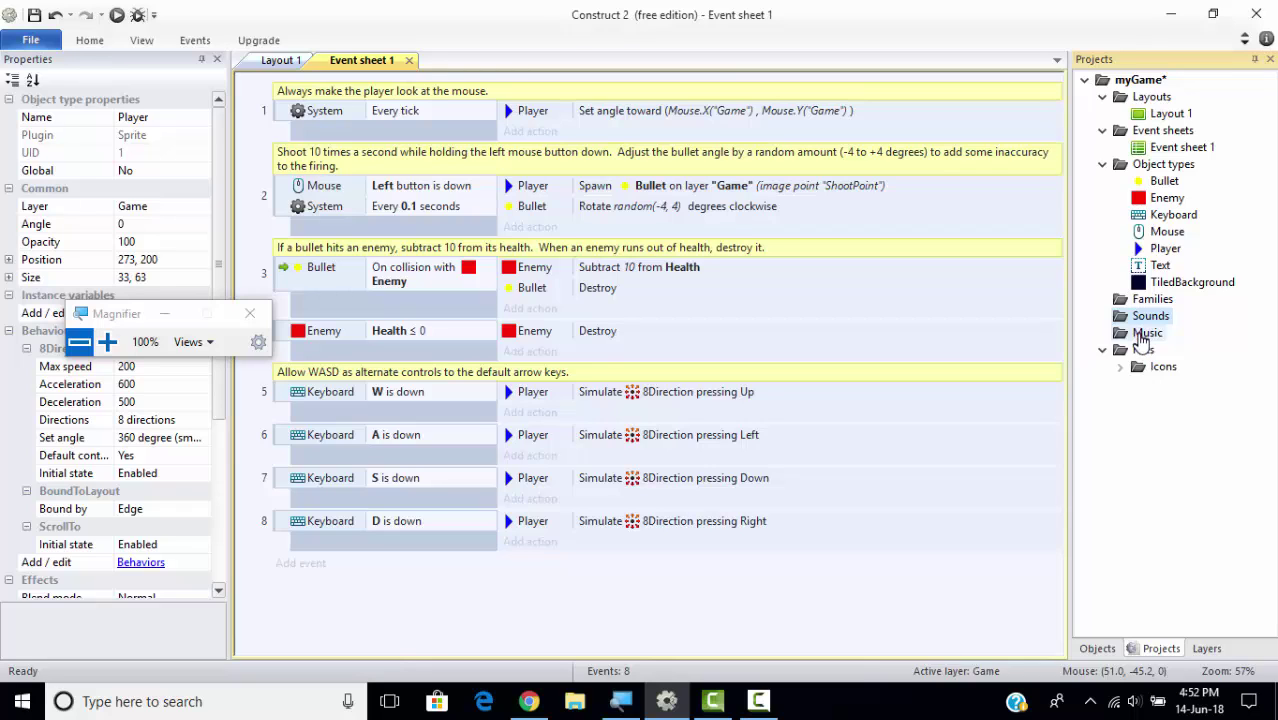
Return to Layout 1 and review the selected player's properties.
left_click(278, 61)
scroll(222, 160, "down", 1)
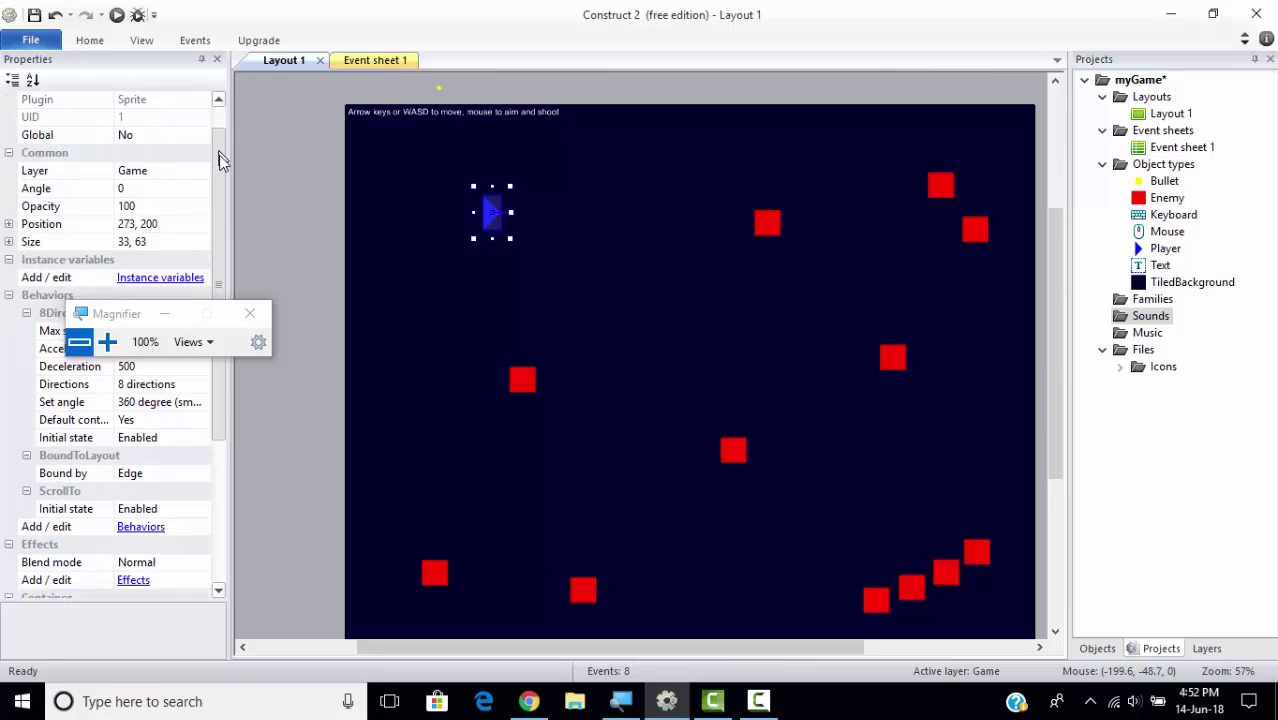
scroll(220, 130, "up", 1)
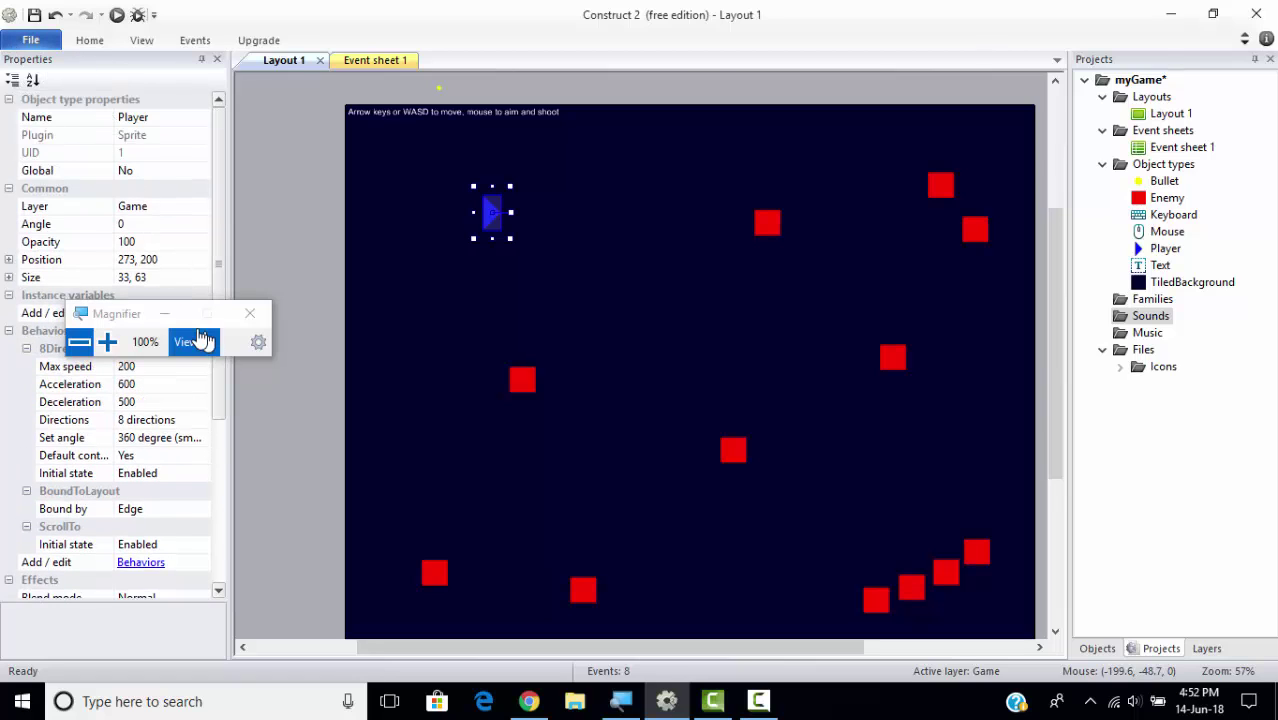
Move the Magnifier window clear of the object properties and dock the Objects panel beneath the Projects panel.
left_click_drag(119, 315, 305, 17)
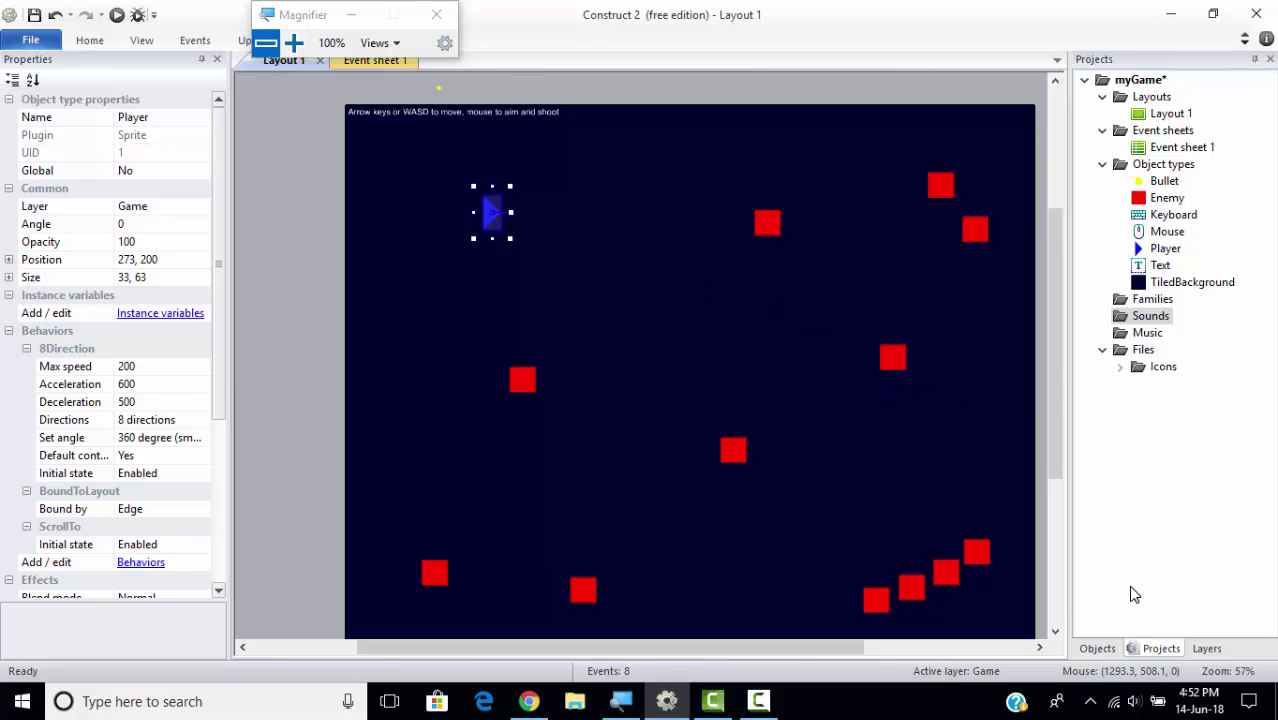
left_click_drag(1097, 645, 1172, 384)
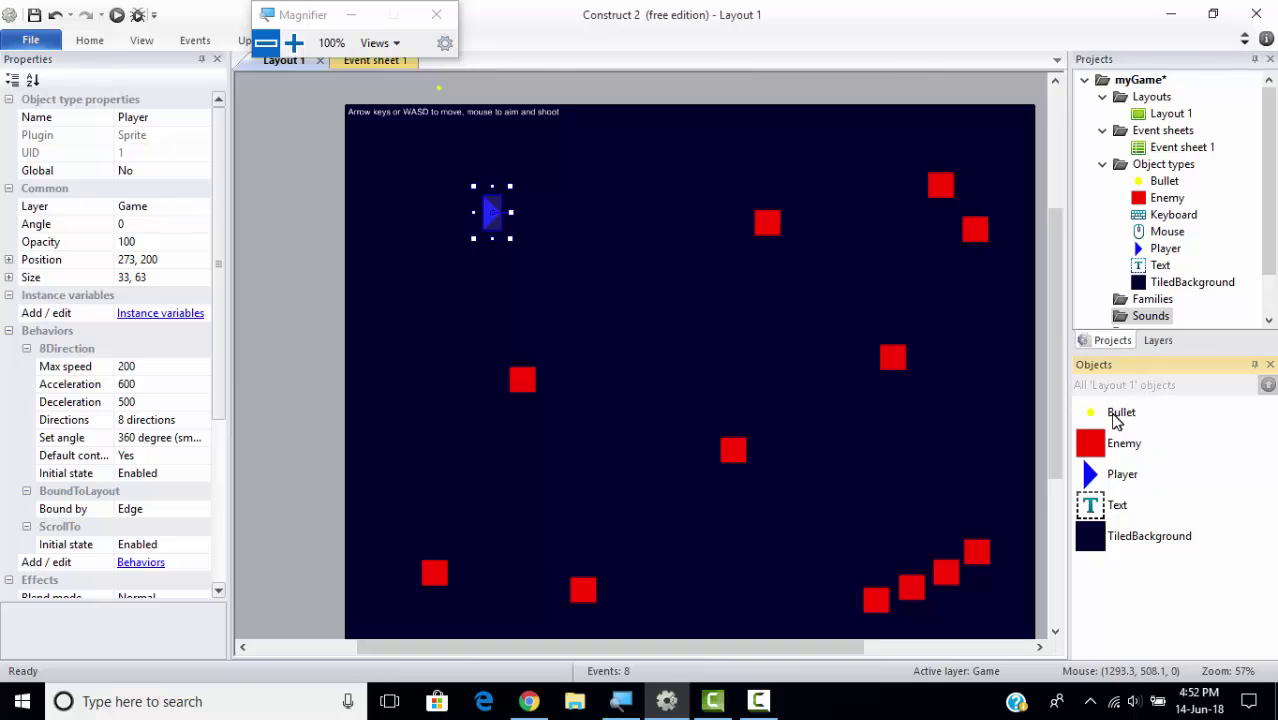
Select the Bullet object and examine its Name, Plugin and UID properties and the rest of its property list.
left_click(1115, 421)
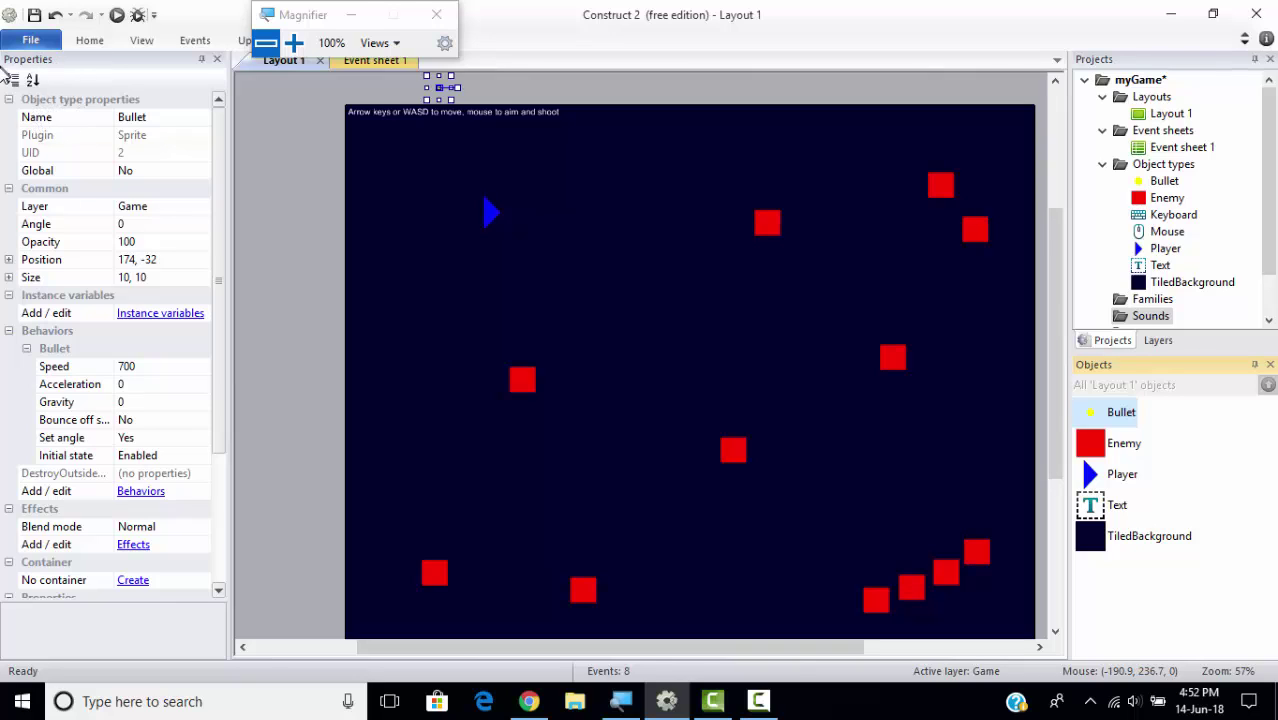
left_click(56, 117)
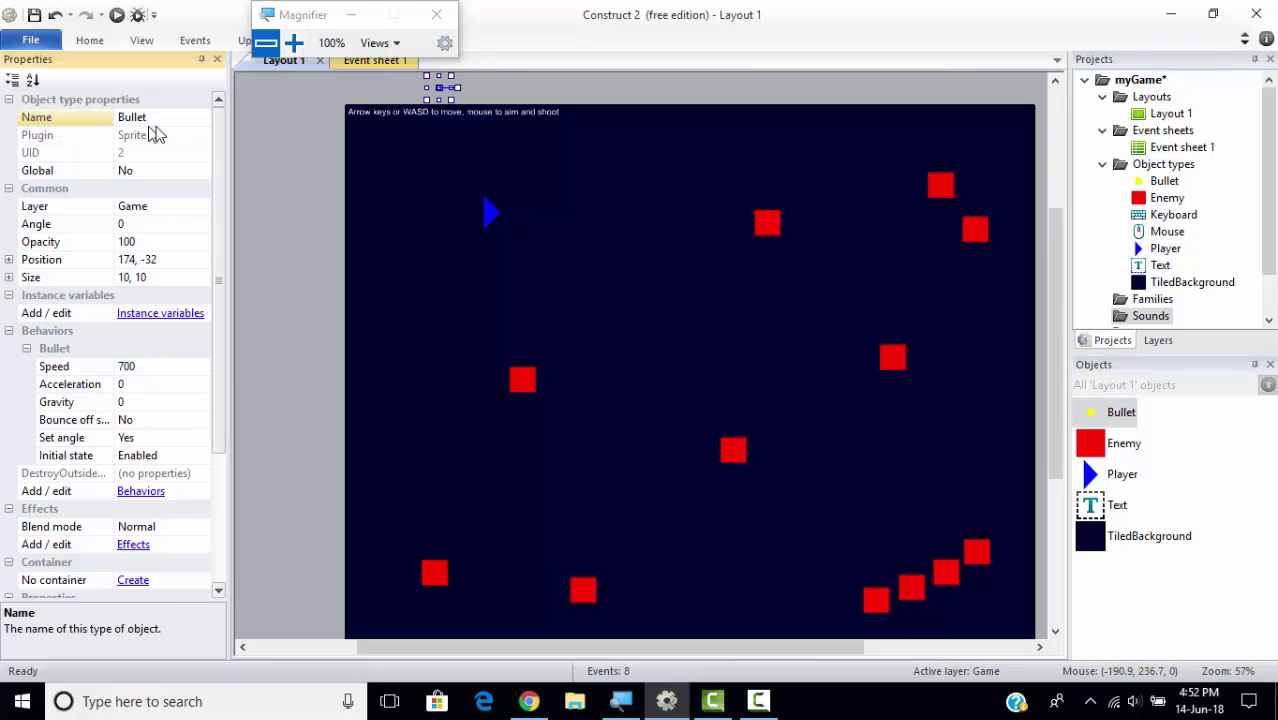
left_click(70, 137)
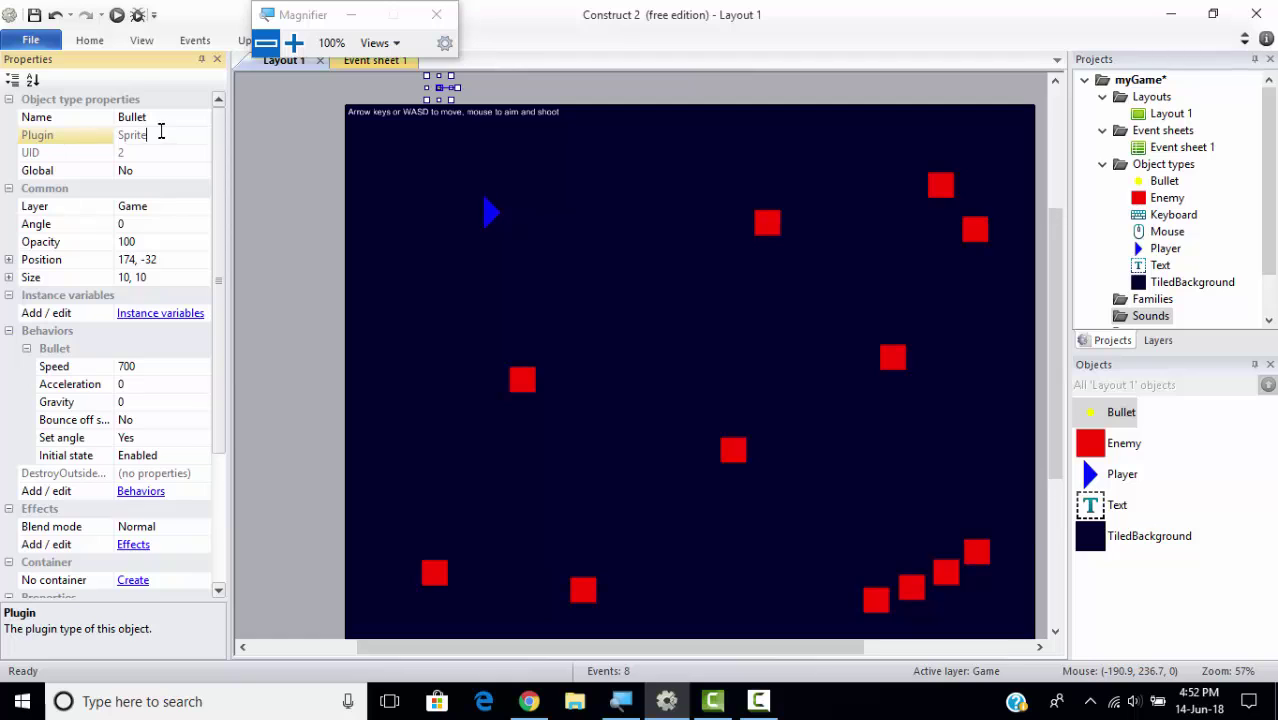
left_click(158, 153)
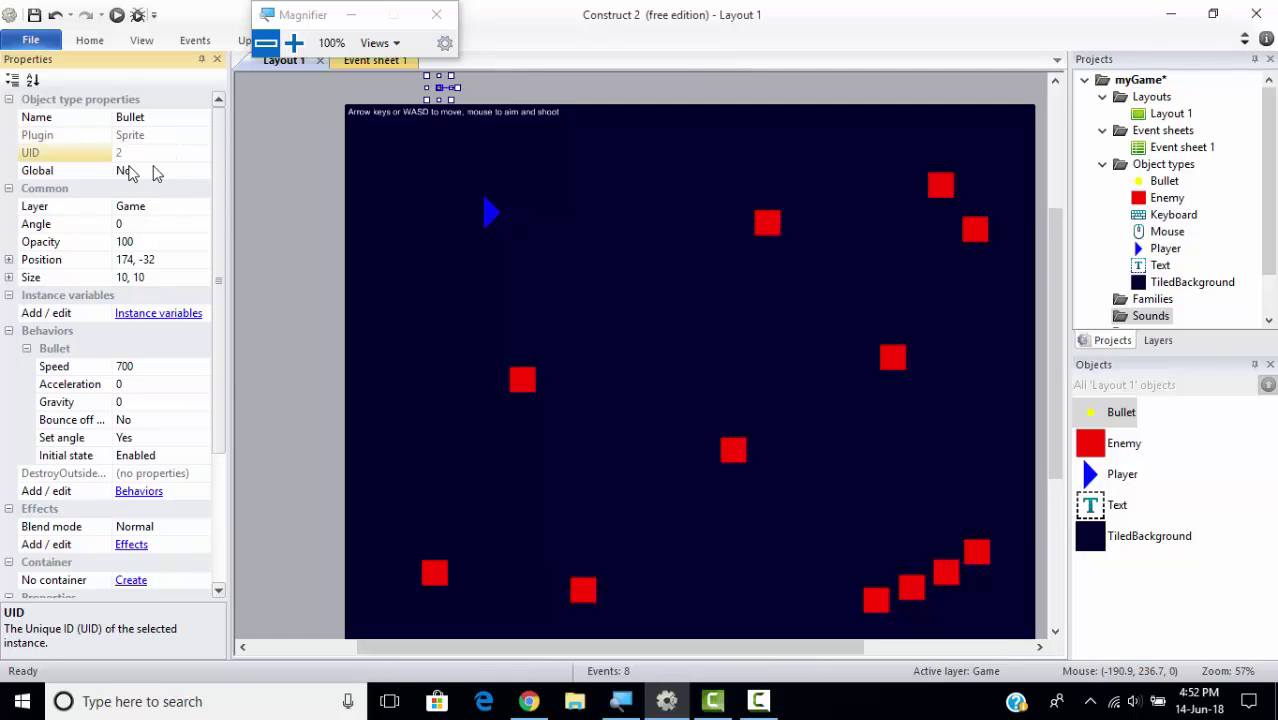
scroll(220, 167, "down", 3)
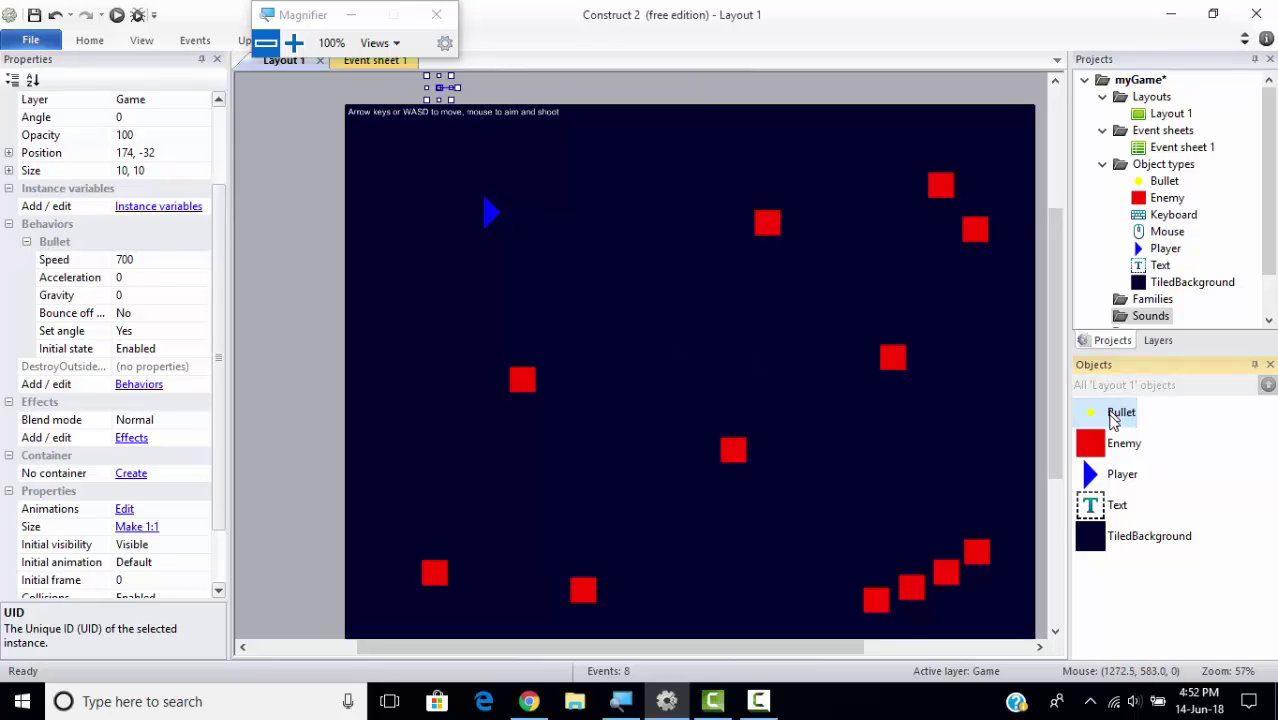
Look at the Enemy object's properties and the myGame project's settings.
left_click(1115, 443)
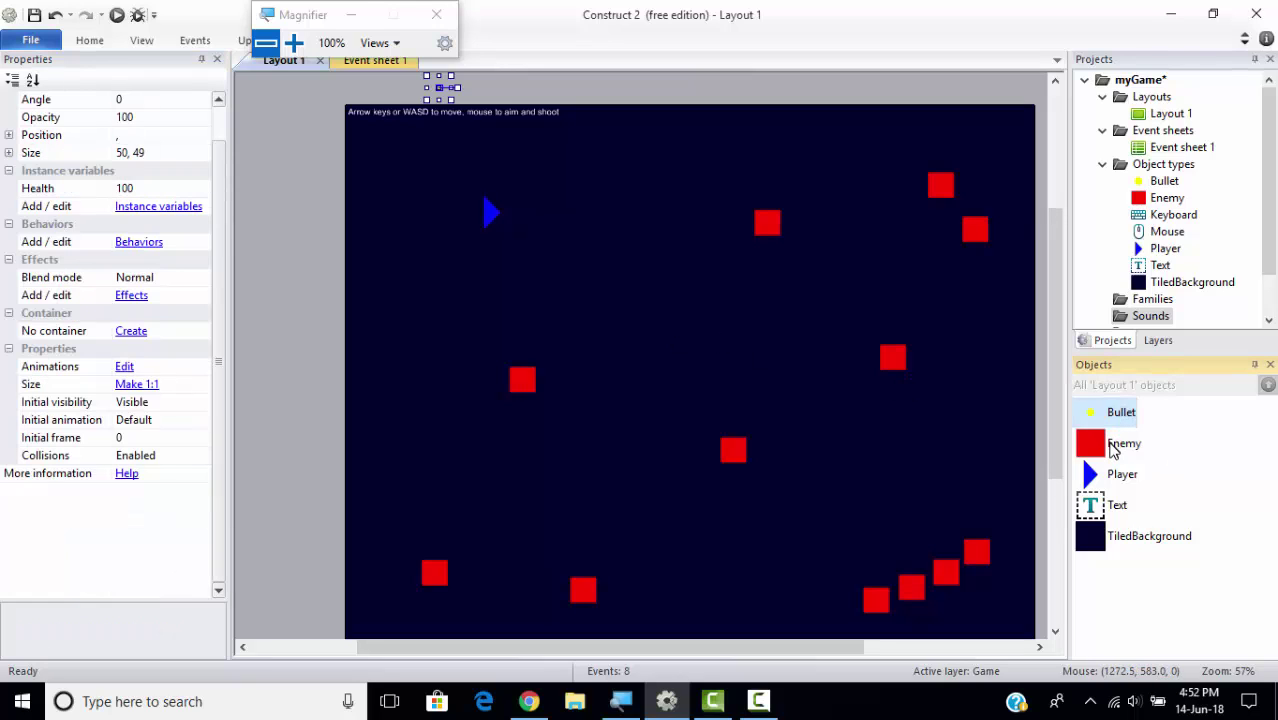
left_click(1125, 86)
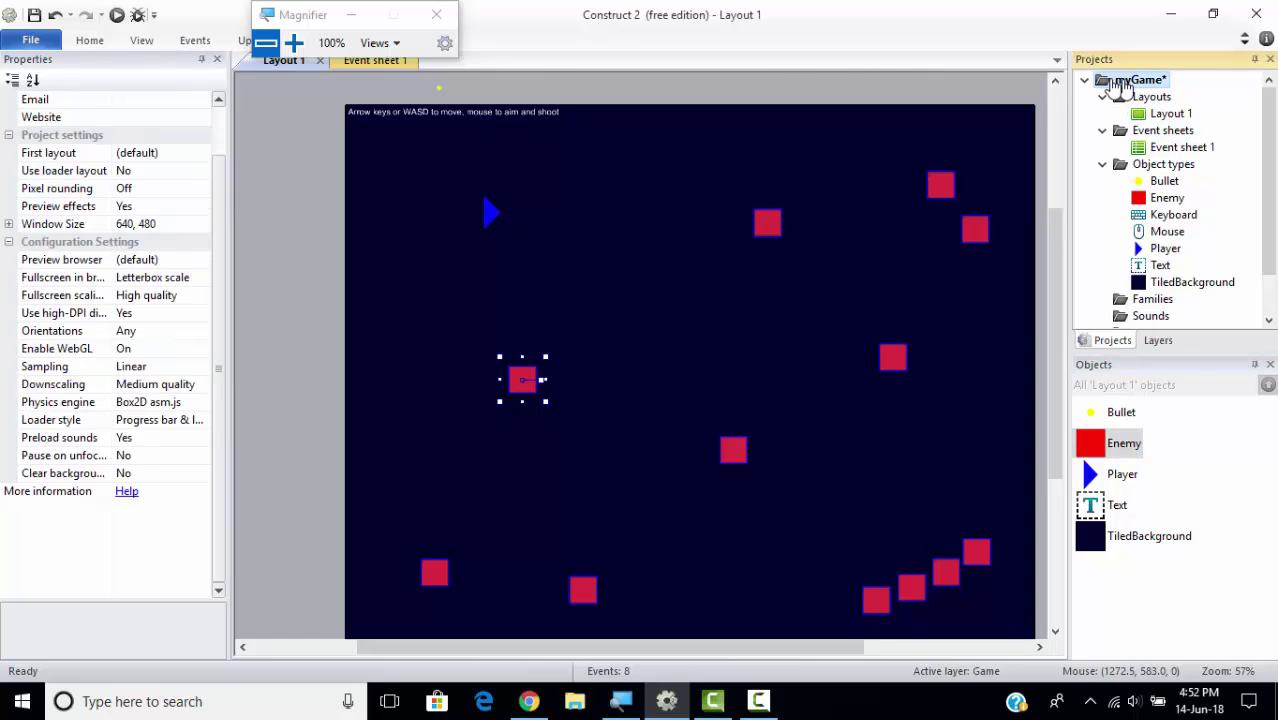
scroll(210, 197, "up", 2)
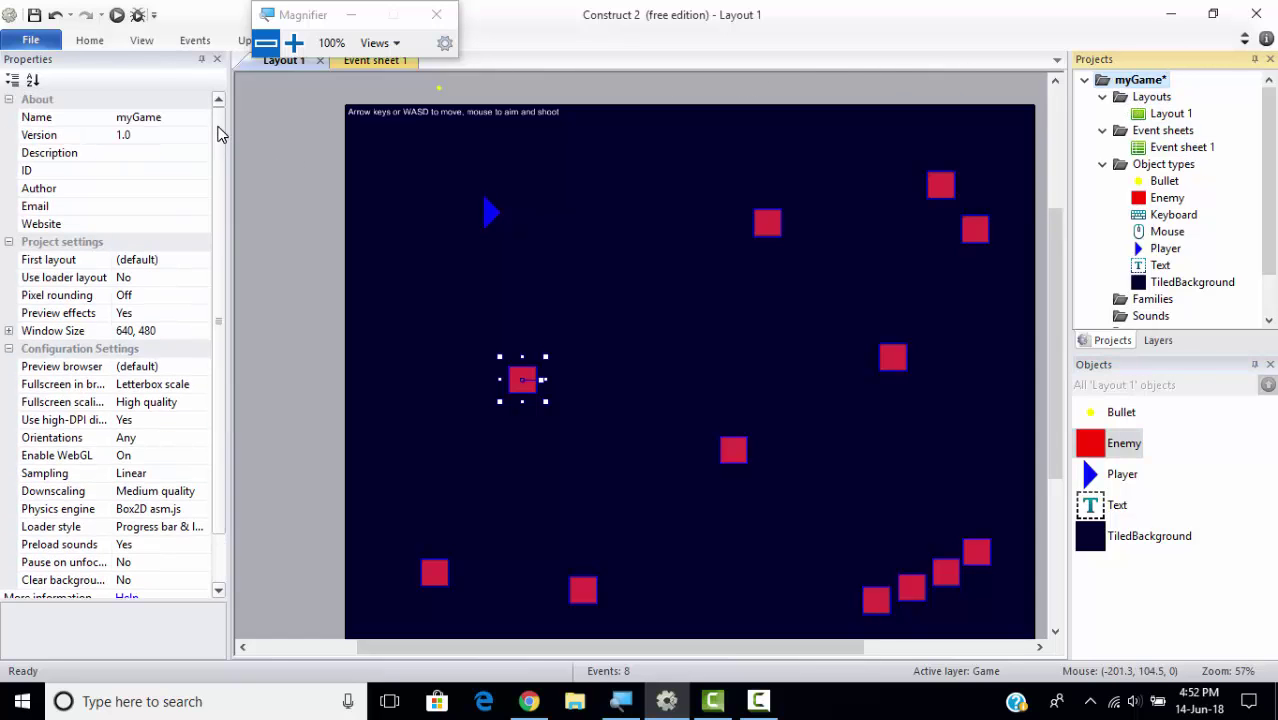
Select the Bullet object again and inspect its behavior's Speed, Acceleration and Gravity properties.
left_click(1115, 415)
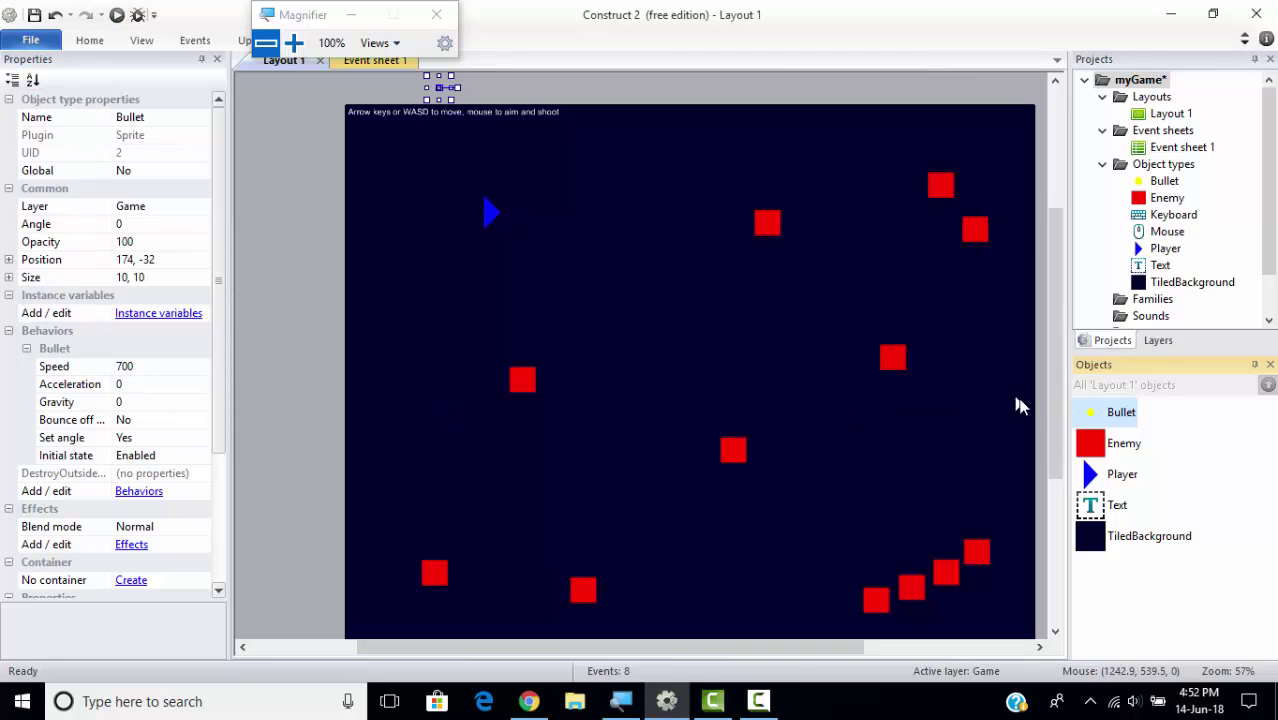
left_click(148, 370)
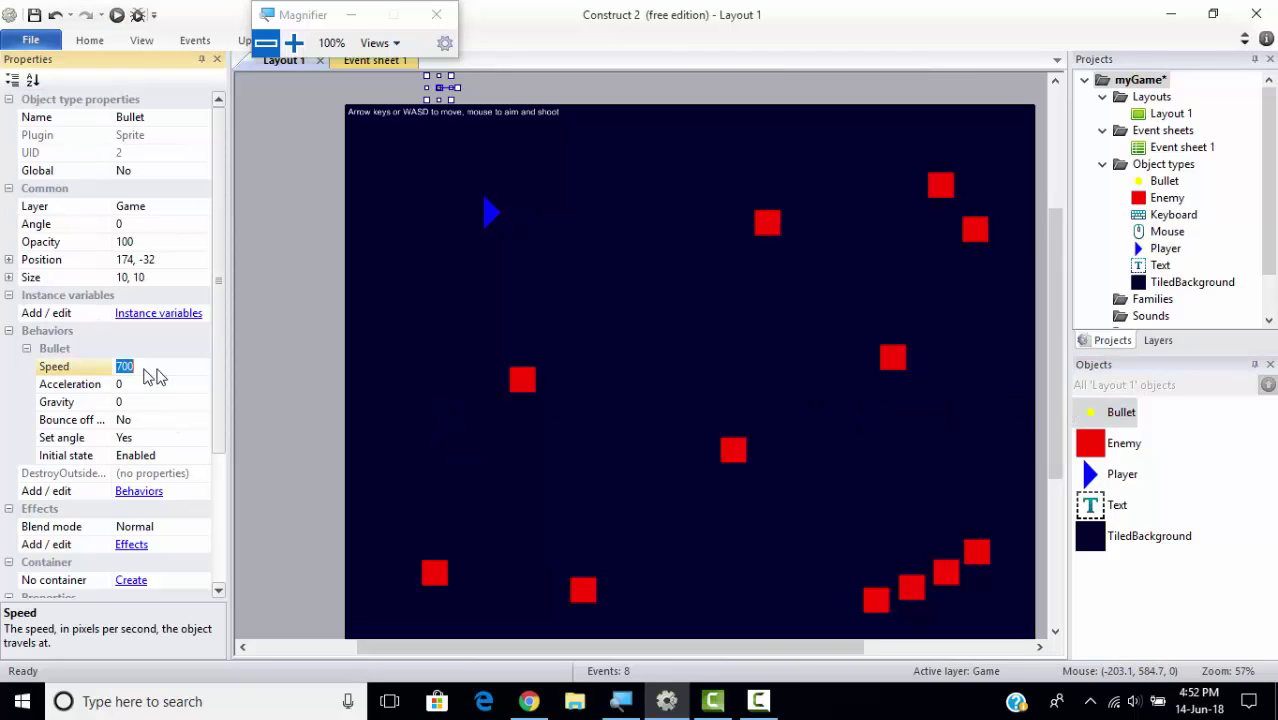
left_click(157, 366)
left_click(168, 386)
left_click(165, 402)
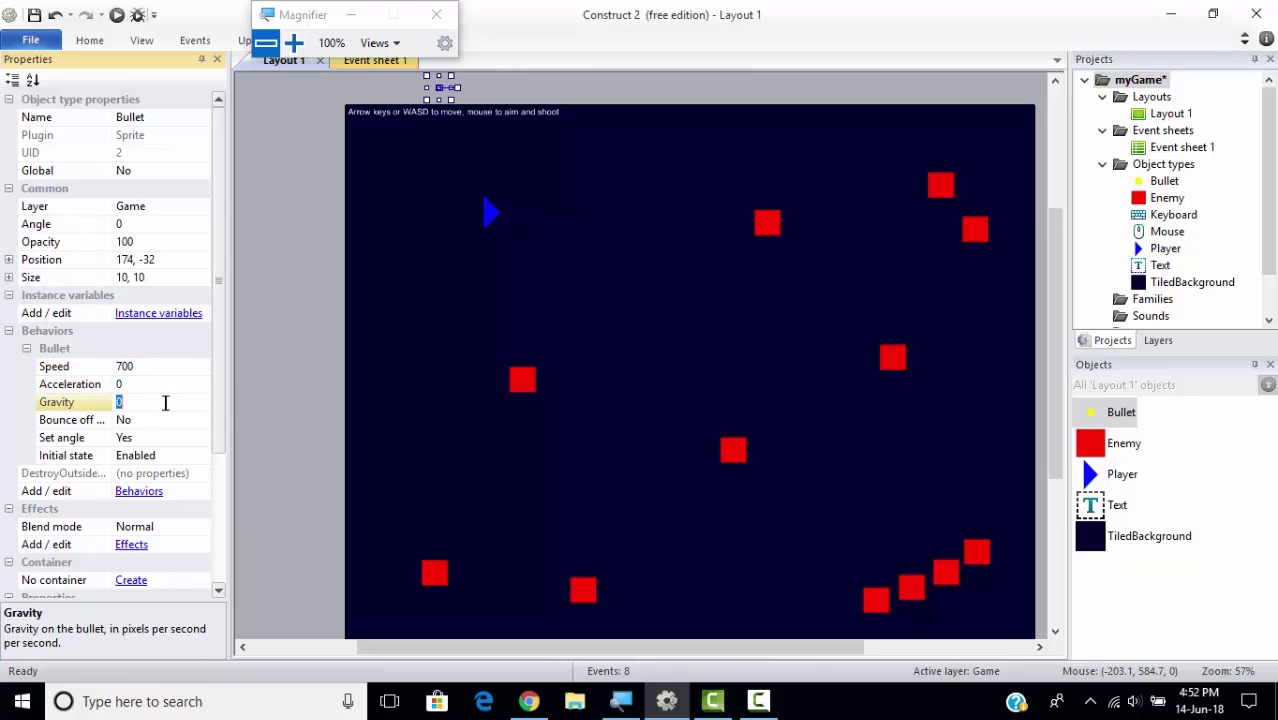
scroll(225, 390, "down", 4)
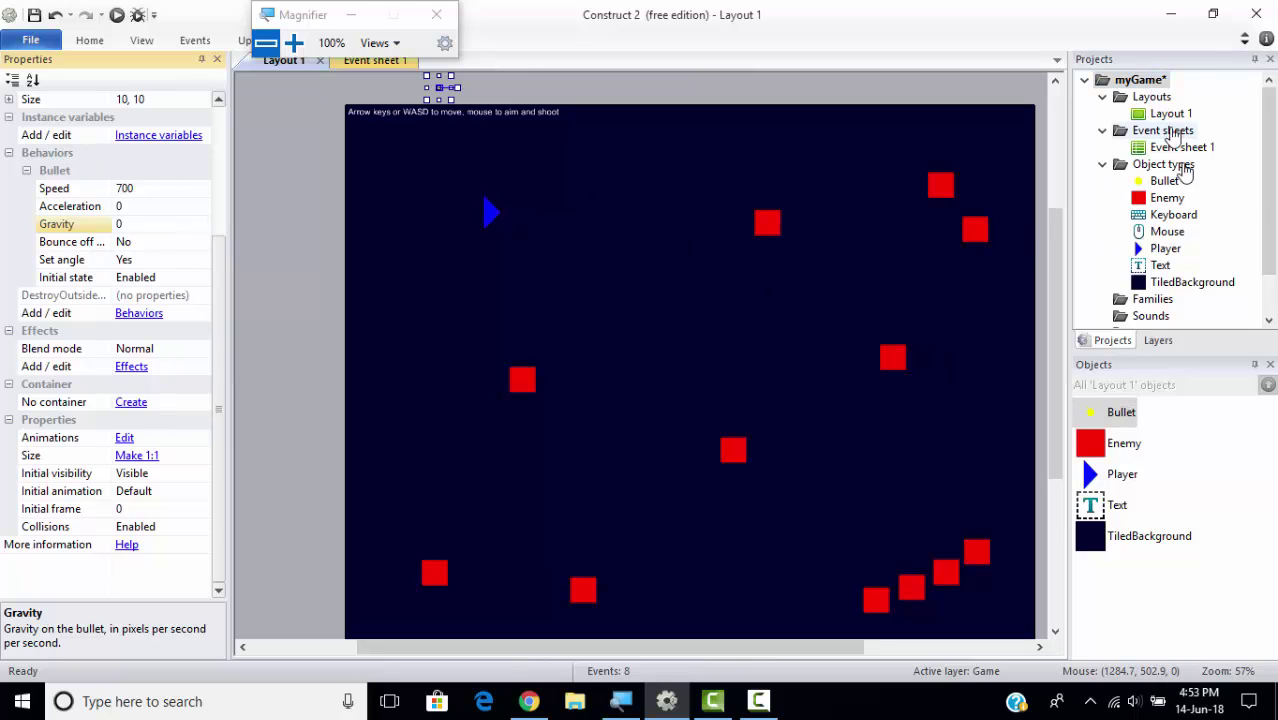
Move the Magnifier window to the empty area above the layout and review the Bullet's properties from the beginning.
left_click_drag(1271, 146, 1271, 174)
left_click_drag(1058, 368, 1049, 175)
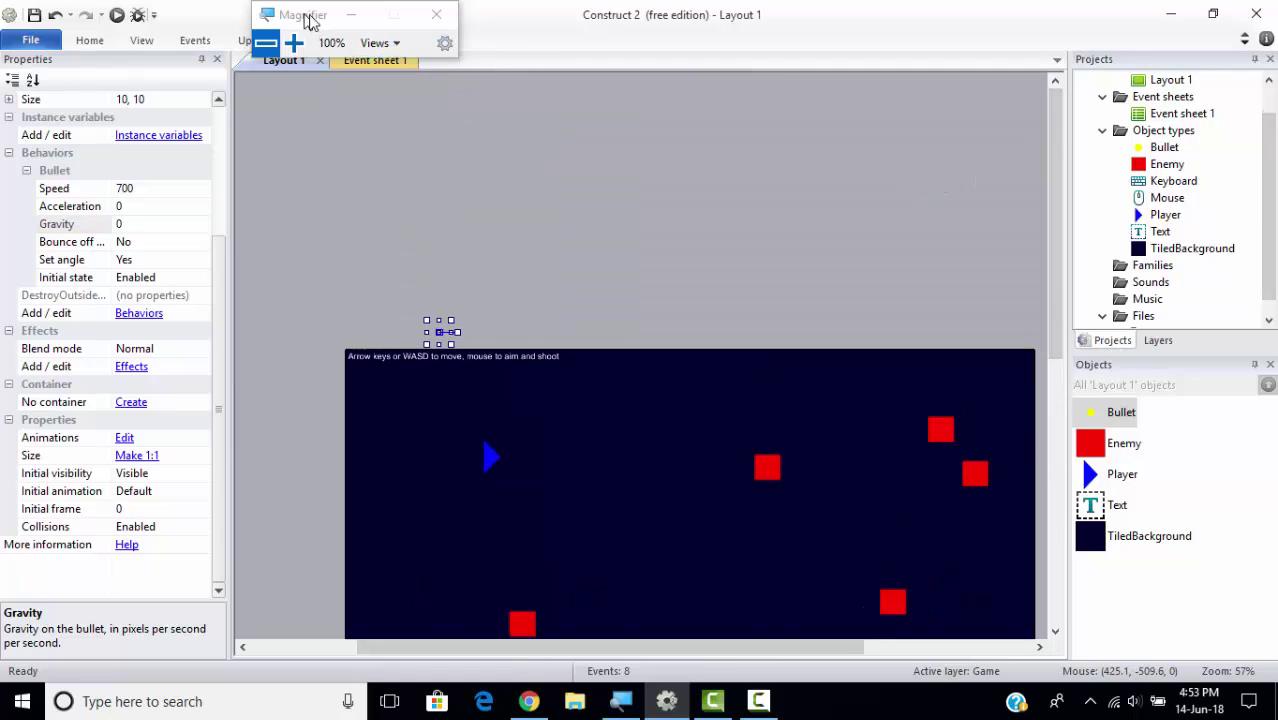
left_click_drag(308, 14, 358, 82)
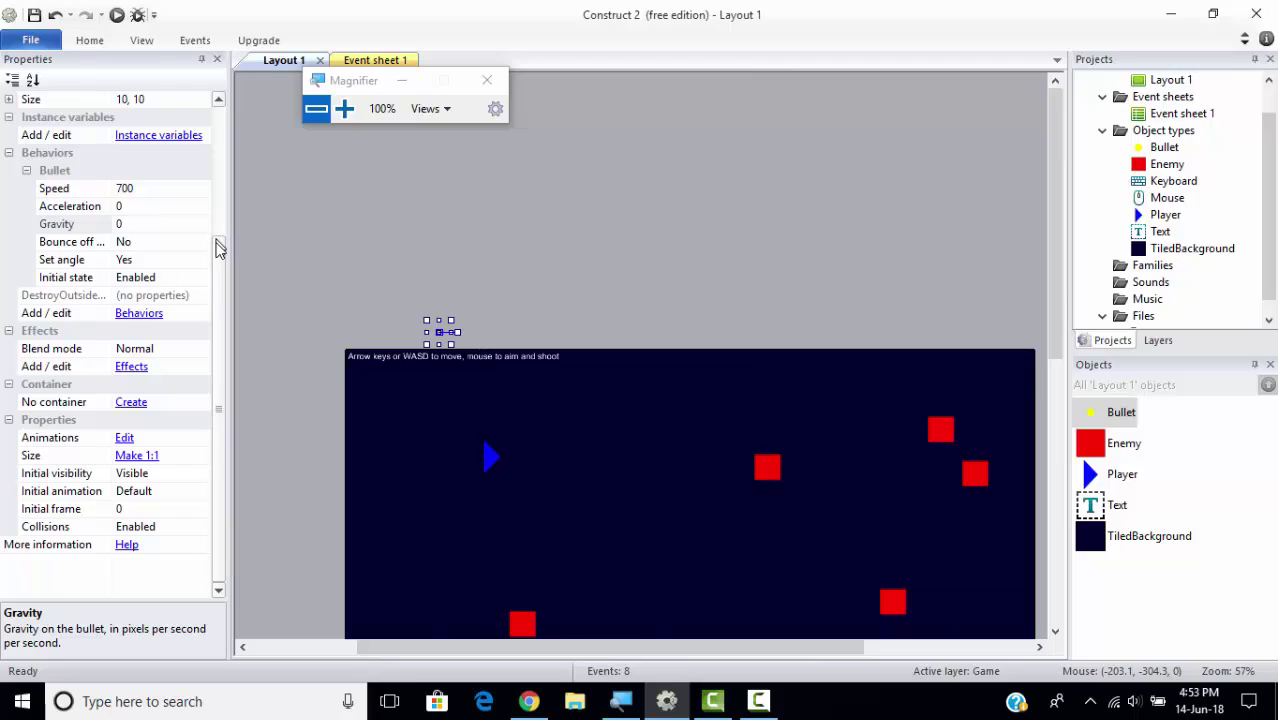
left_click_drag(217, 248, 218, 108)
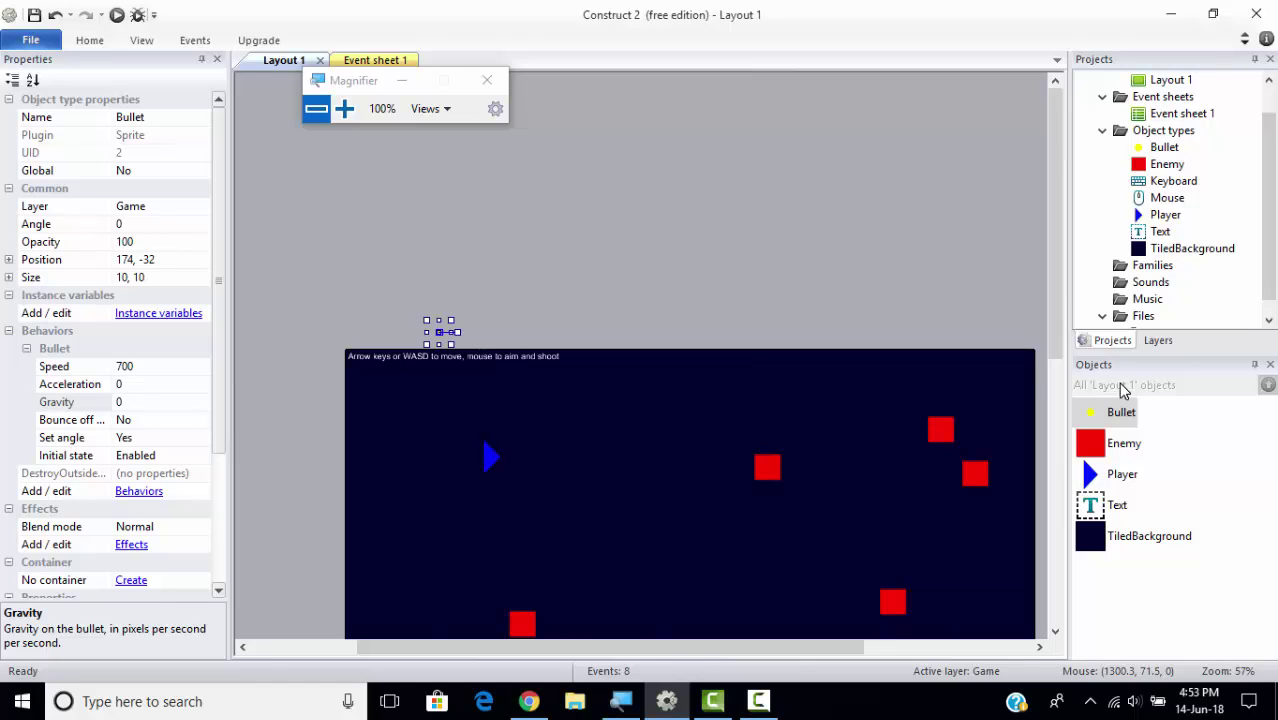
Deselect the Bullet to show Layout 1's own properties and bring the game area into view.
left_click_drag(1056, 335, 1065, 493)
left_click_drag(770, 653, 812, 653)
left_click(1029, 462)
left_click_drag(1050, 465, 1065, 388)
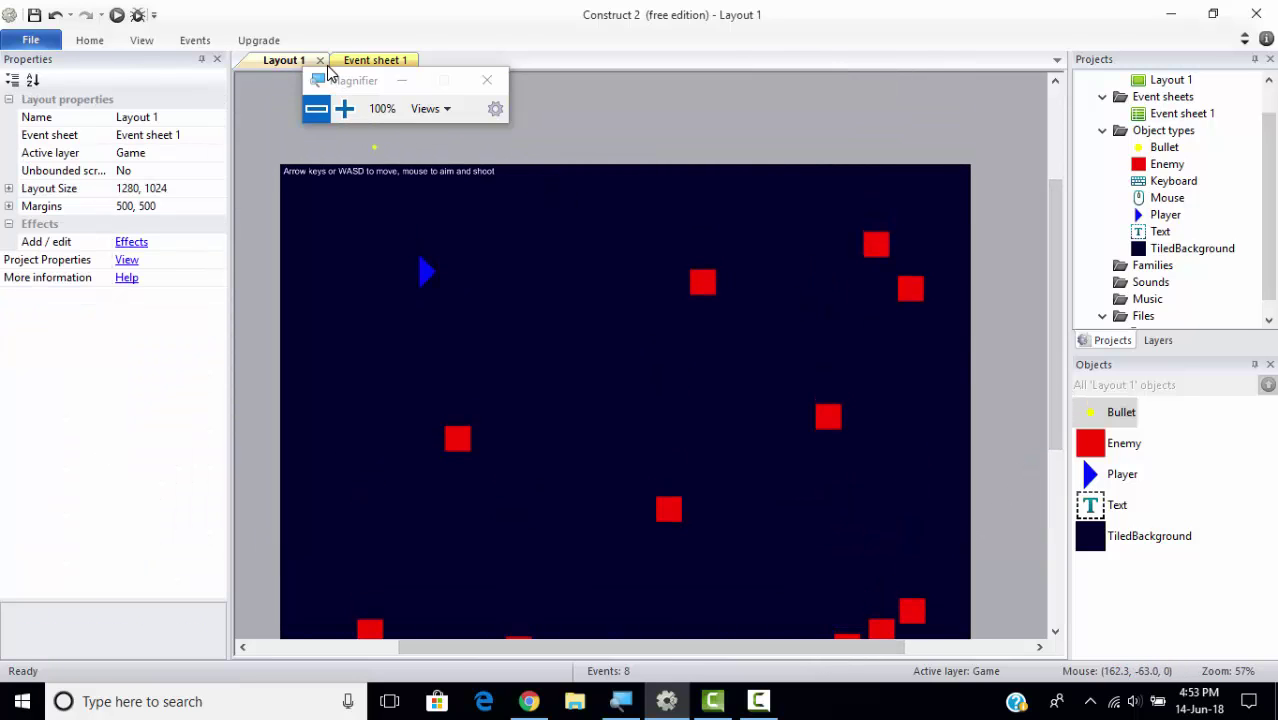
Expand the minimized ribbon and move the Magnifier window off it to below the layout properties.
left_click_drag(348, 88, 541, 43)
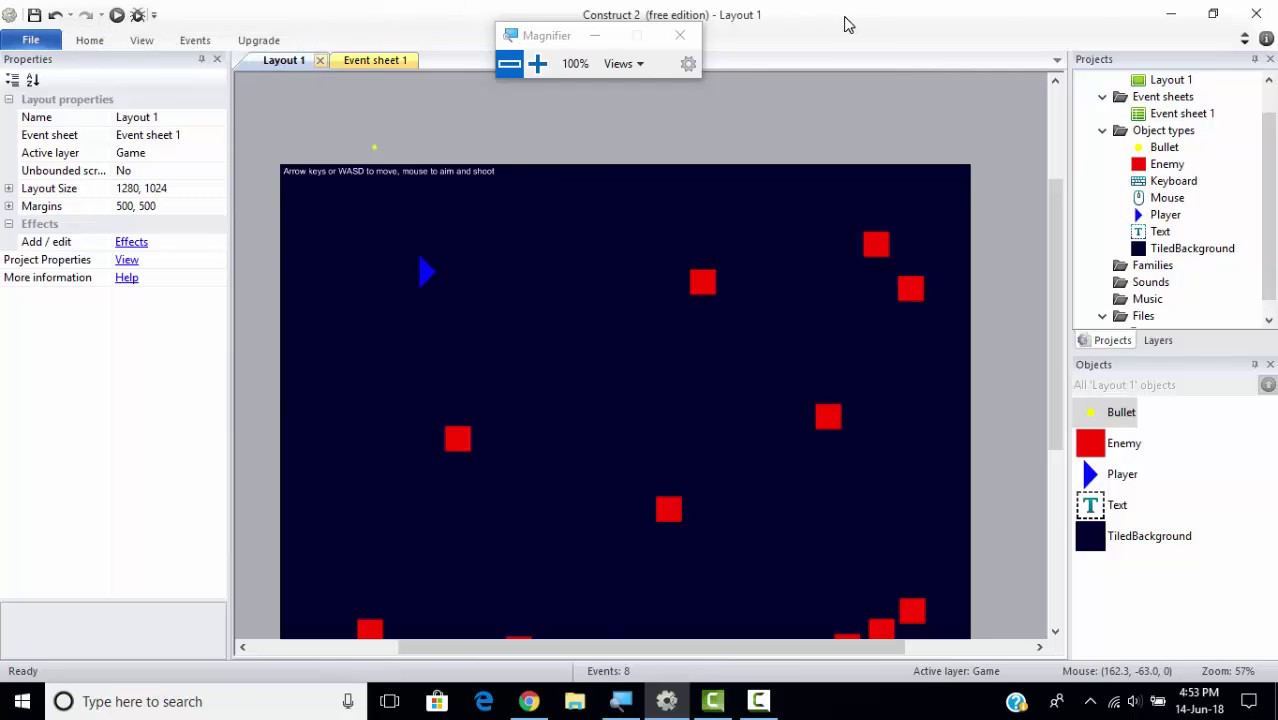
left_click(1245, 40)
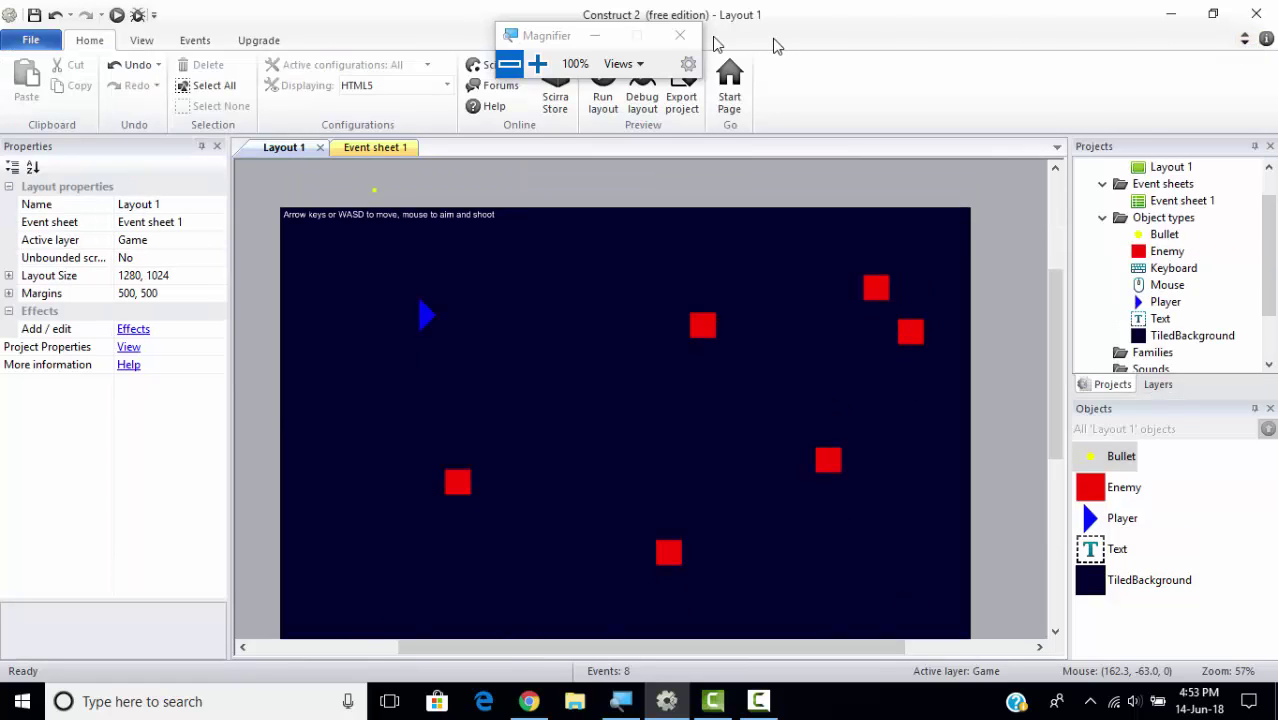
left_click_drag(547, 40, 88, 550)
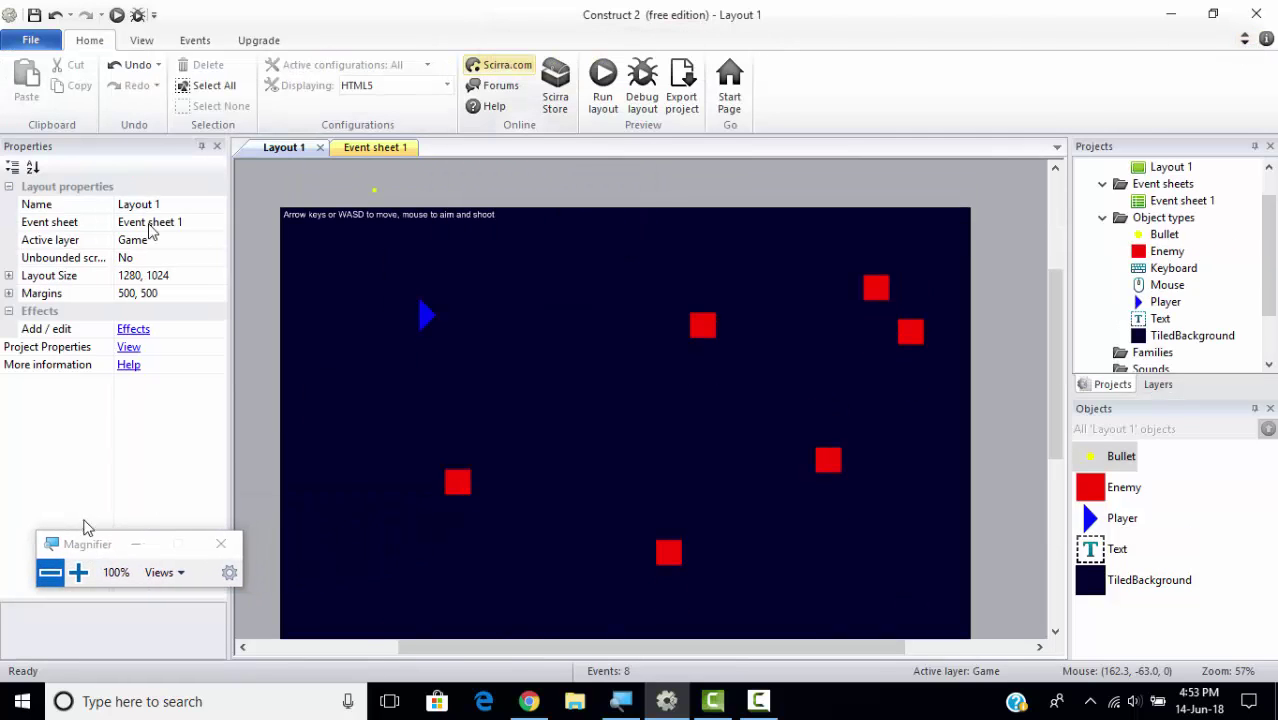
Look through the View, Events, Upgrade and Home command groups of the ribbon.
left_click(152, 39)
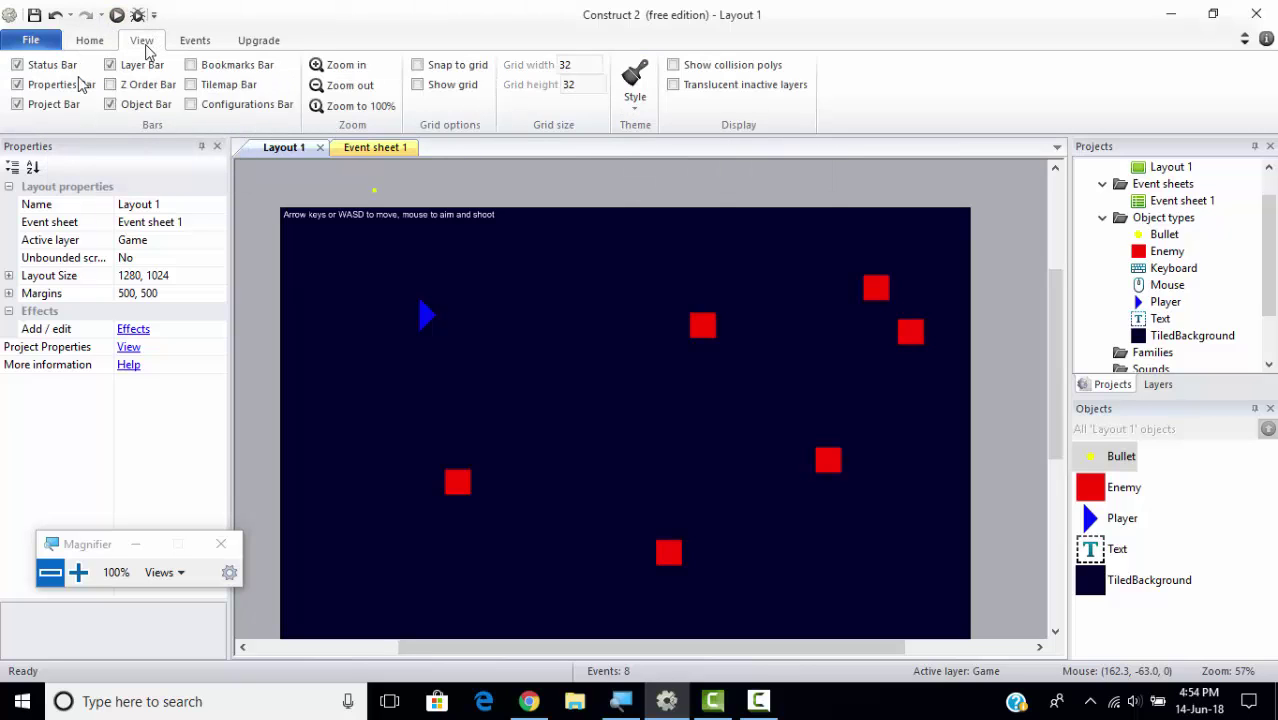
left_click(195, 42)
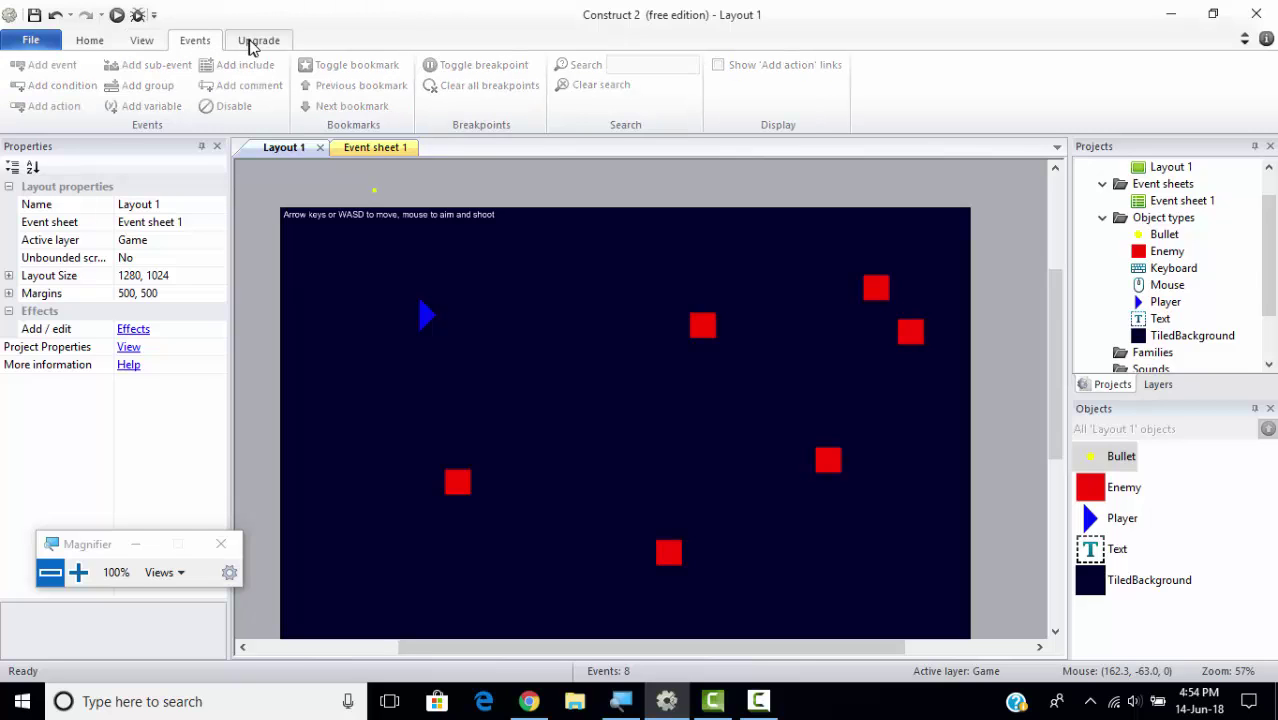
left_click(257, 42)
left_click(100, 41)
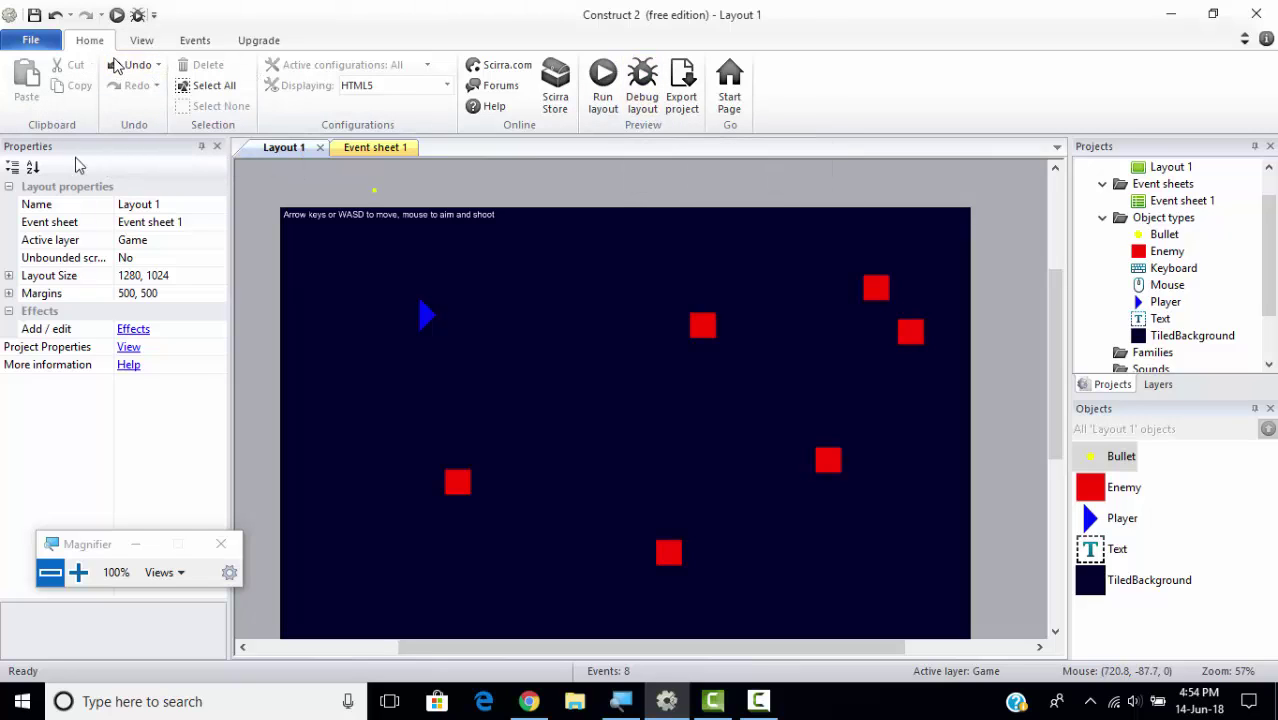
Hide the Object Bar and show it again, magnifying the screen to 200% and returning to 100%.
left_click(143, 42)
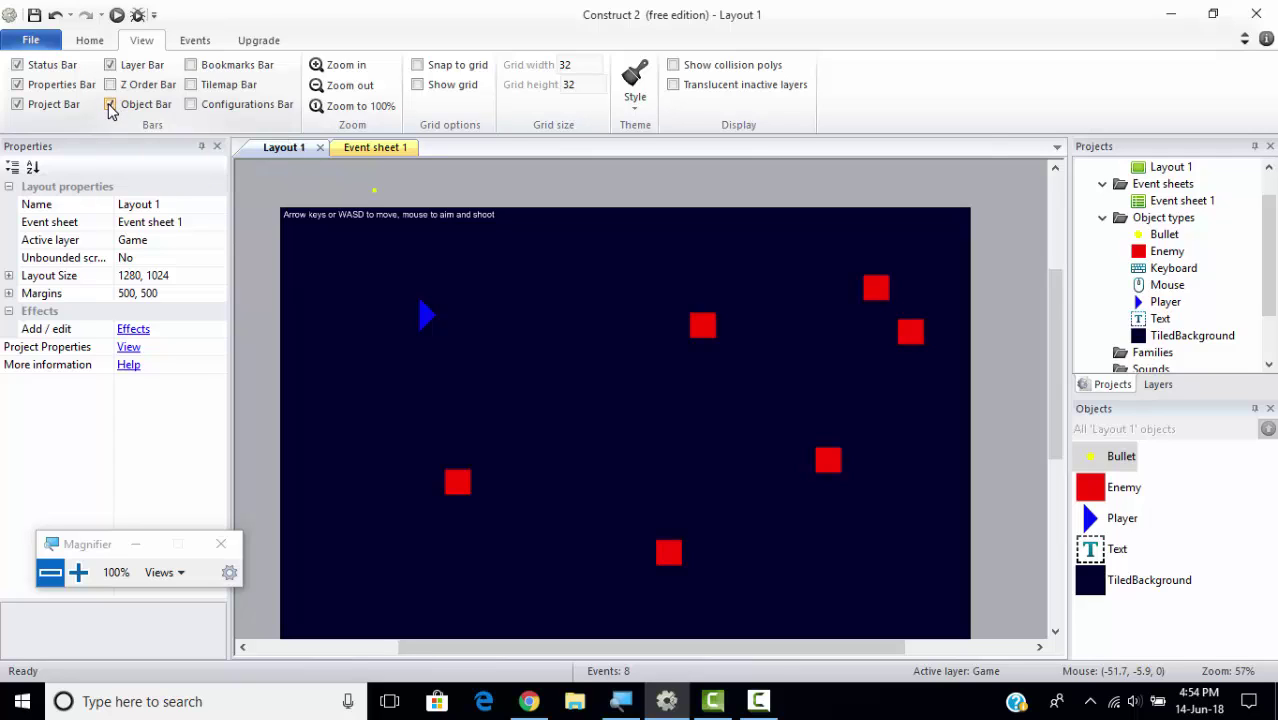
left_click(110, 104)
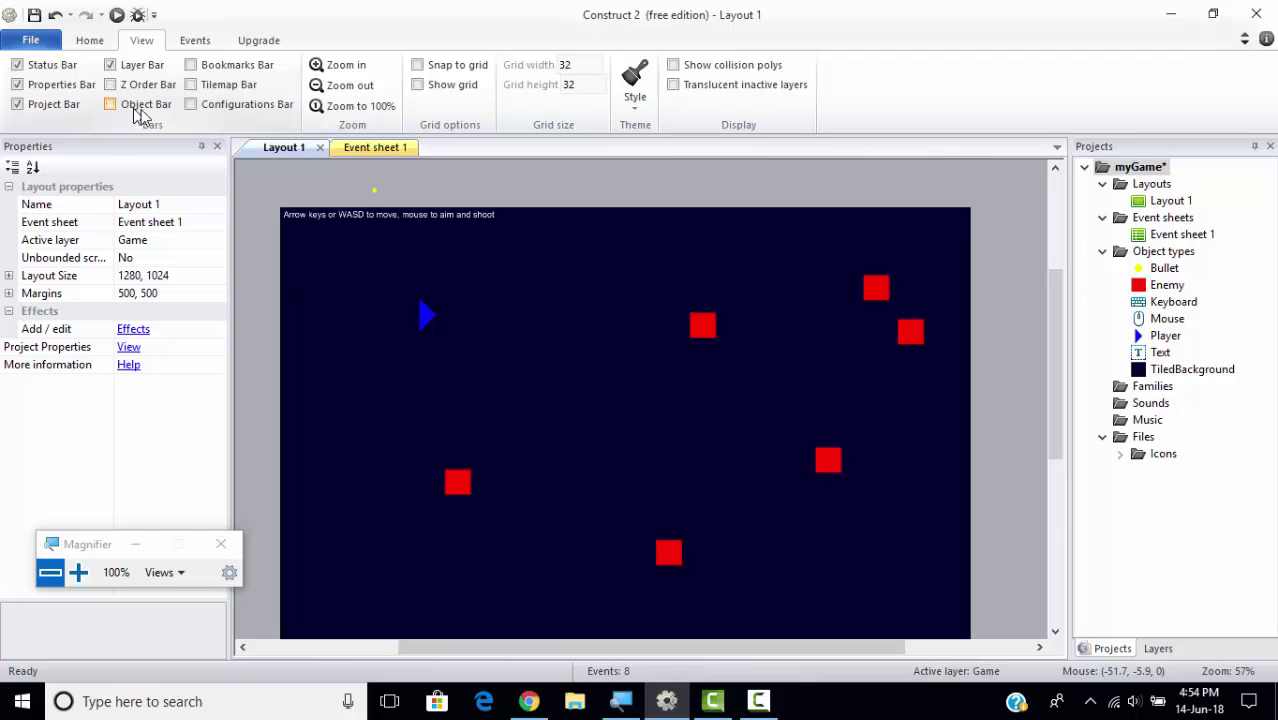
left_click(79, 573)
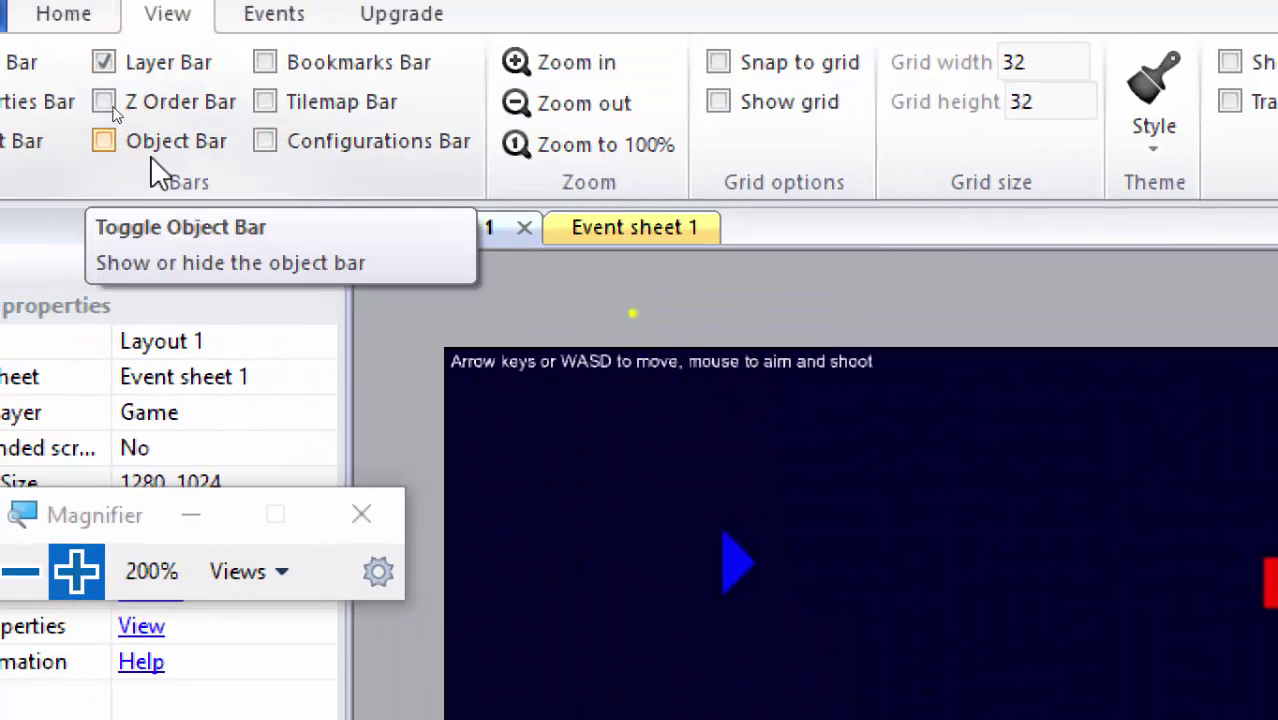
left_click(105, 141)
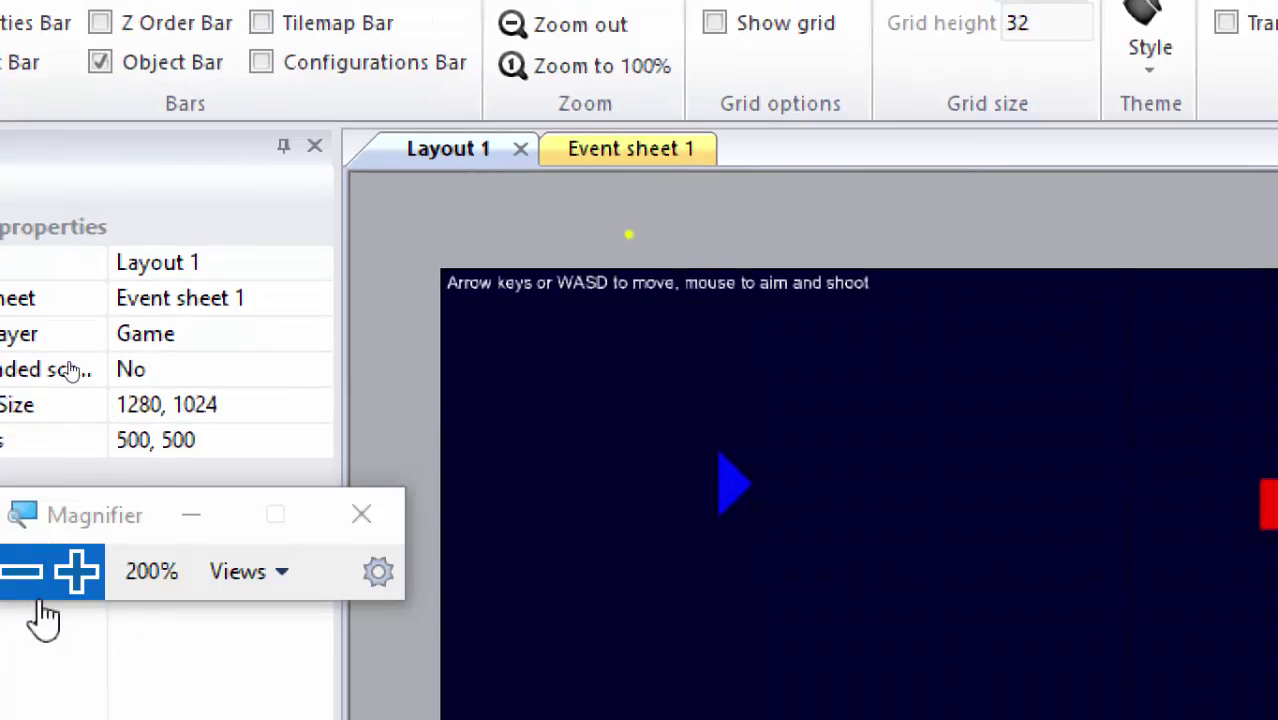
left_click(20, 571)
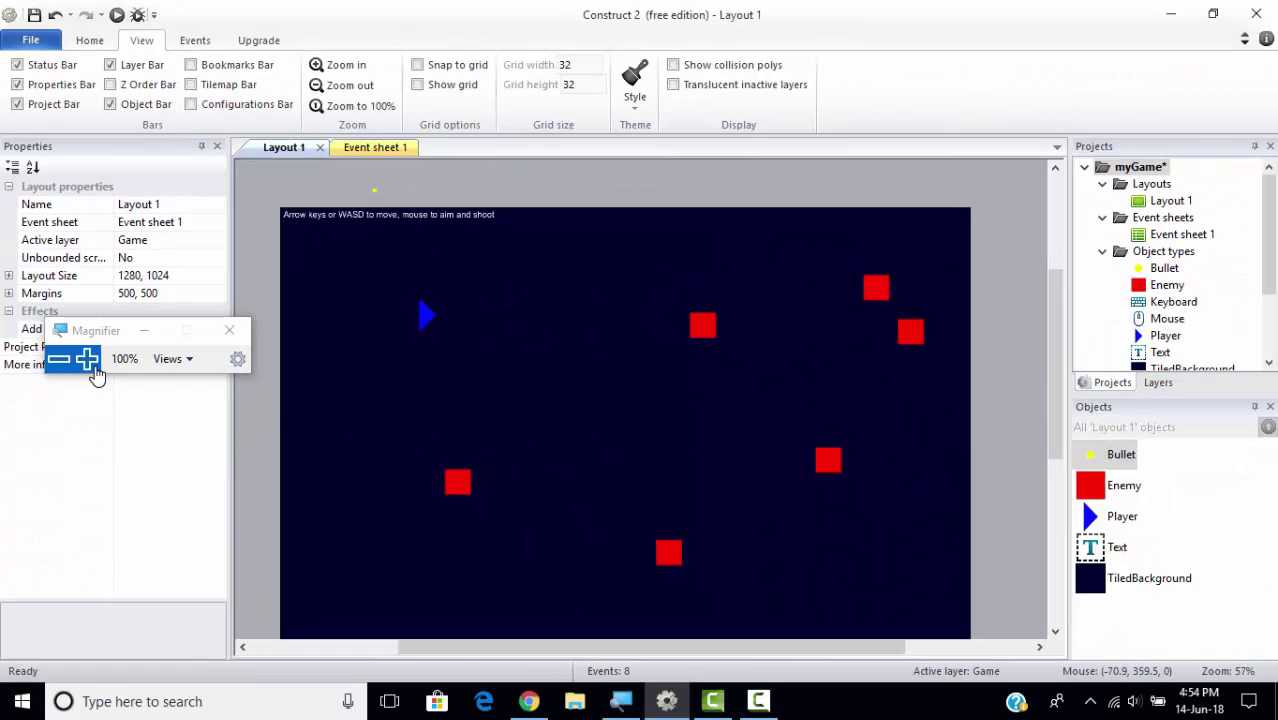
Try to show the Z Order Bar and dismiss the free edition notice.
left_click(111, 85)
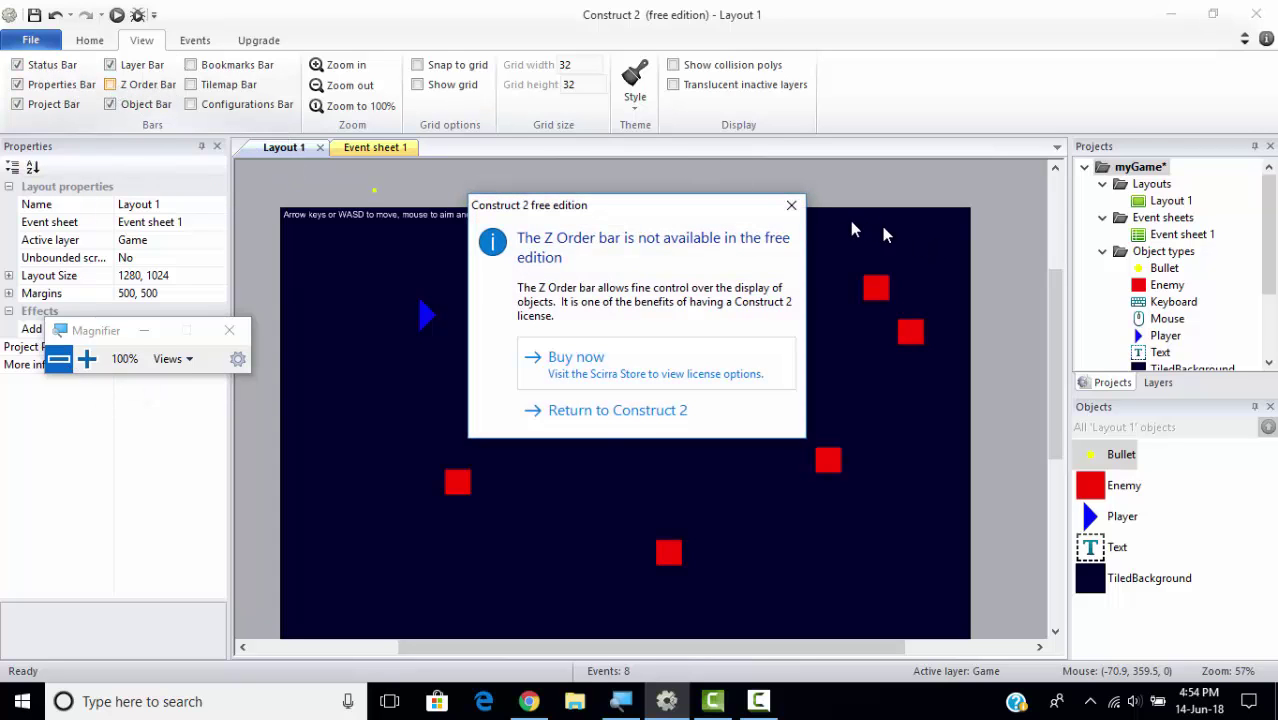
left_click(791, 205)
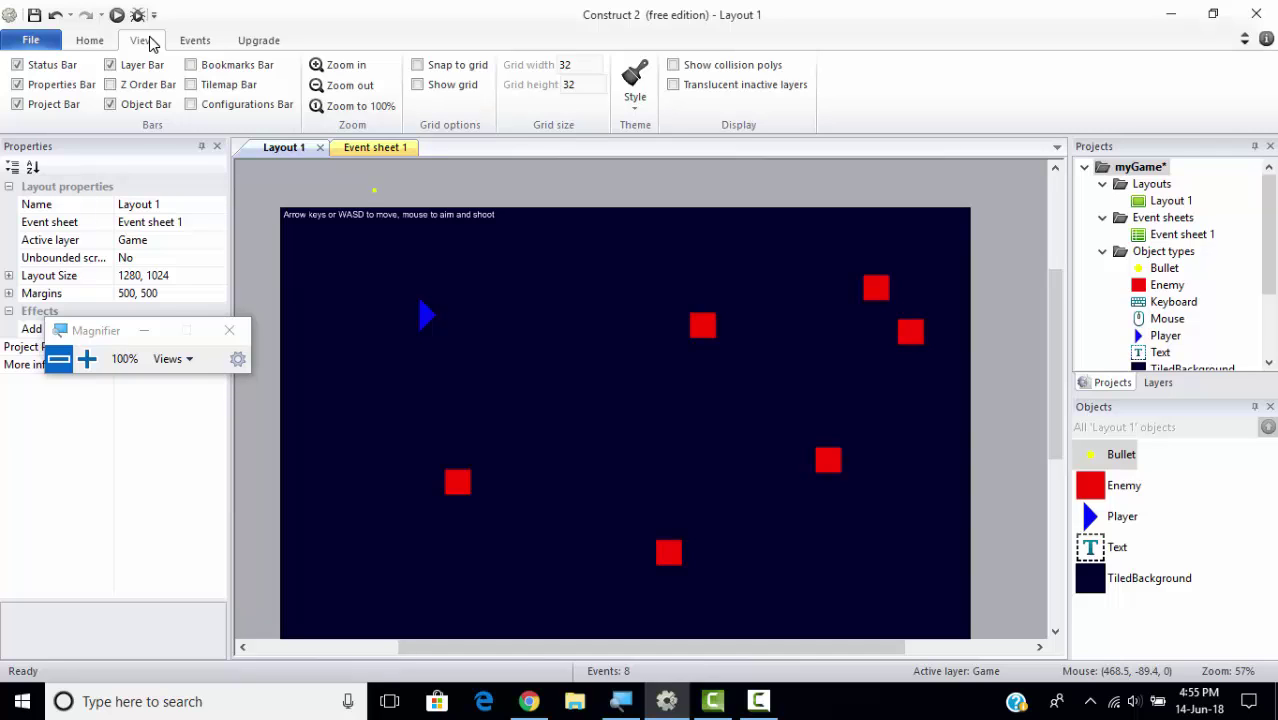
left_click(759, 701)
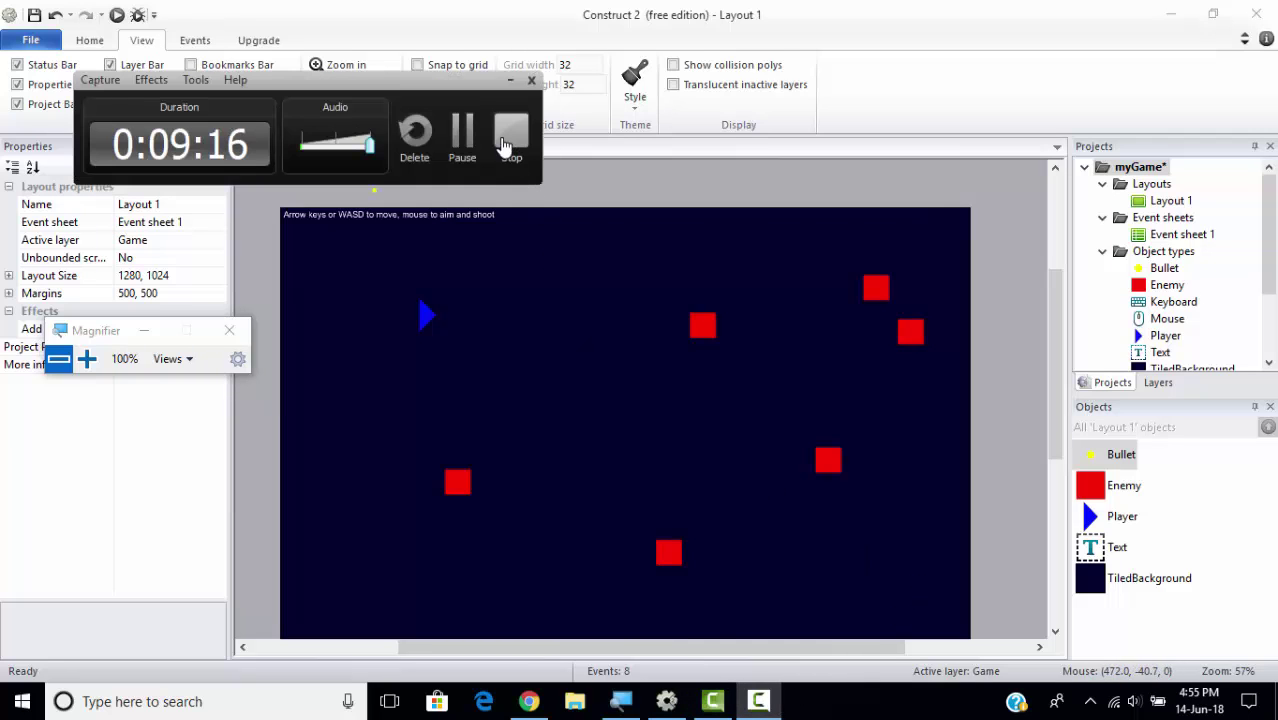